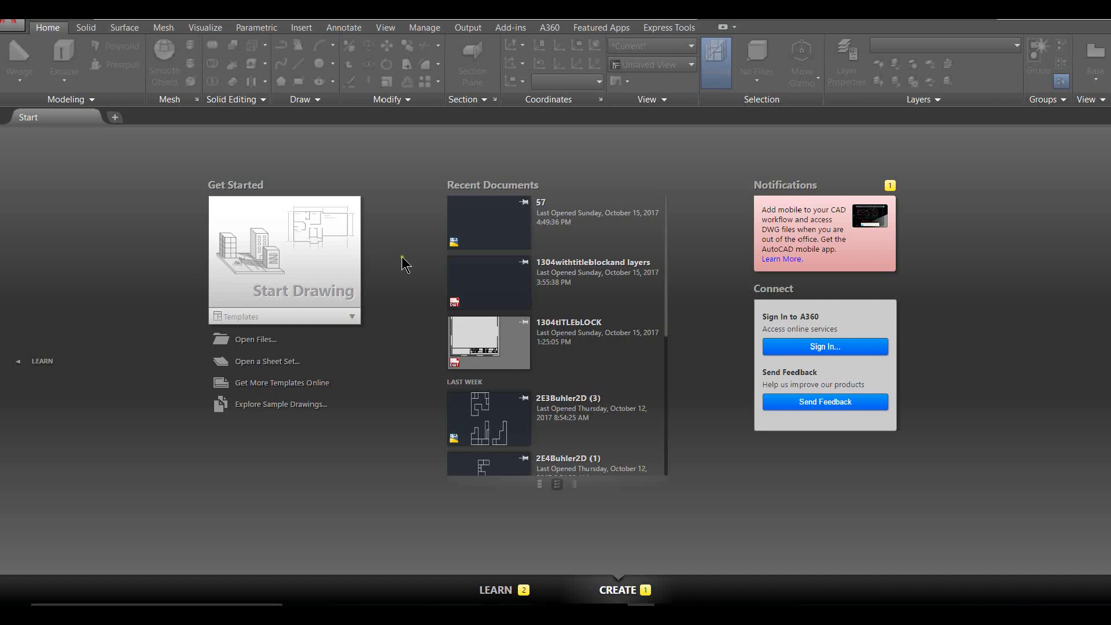
# Step: Start a new drawing from the 1304withtitleblockand layers.dwt template
pyautogui.click(328, 318)
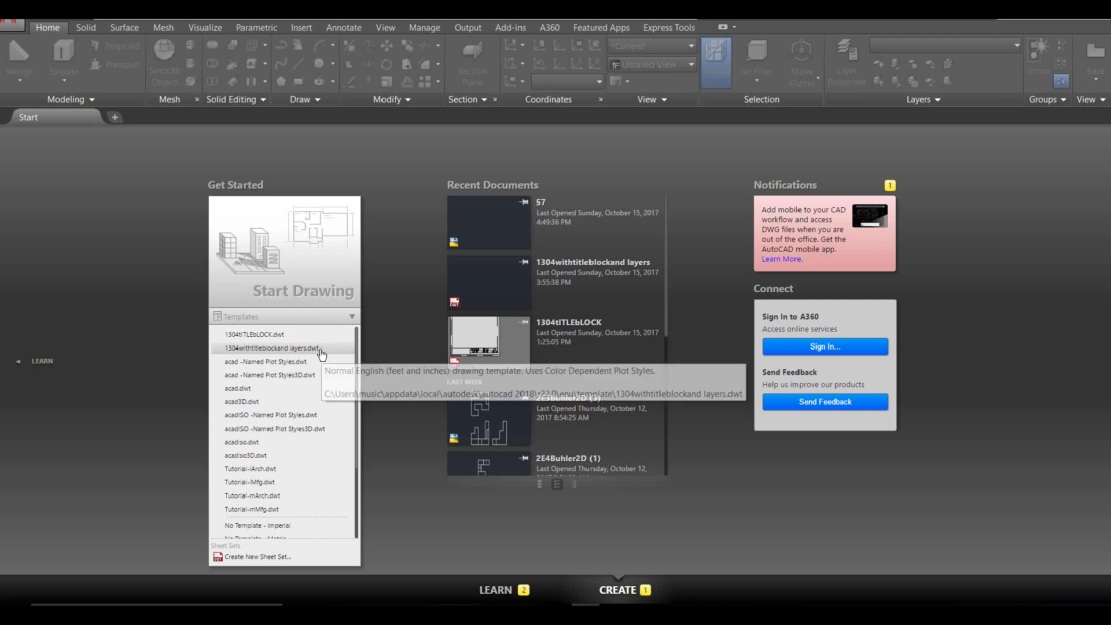
pyautogui.click(321, 347)
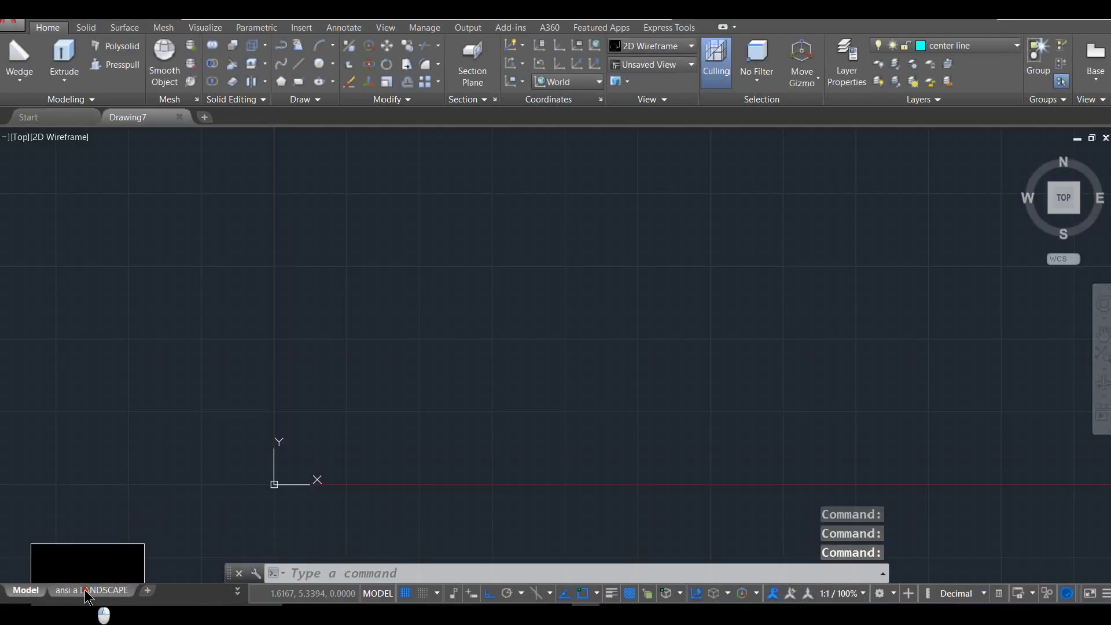
# Step: Review the ansi a LANDSCAPE and ANSI B Landscape layout sheets, then return to Model
pyautogui.click(109, 590)
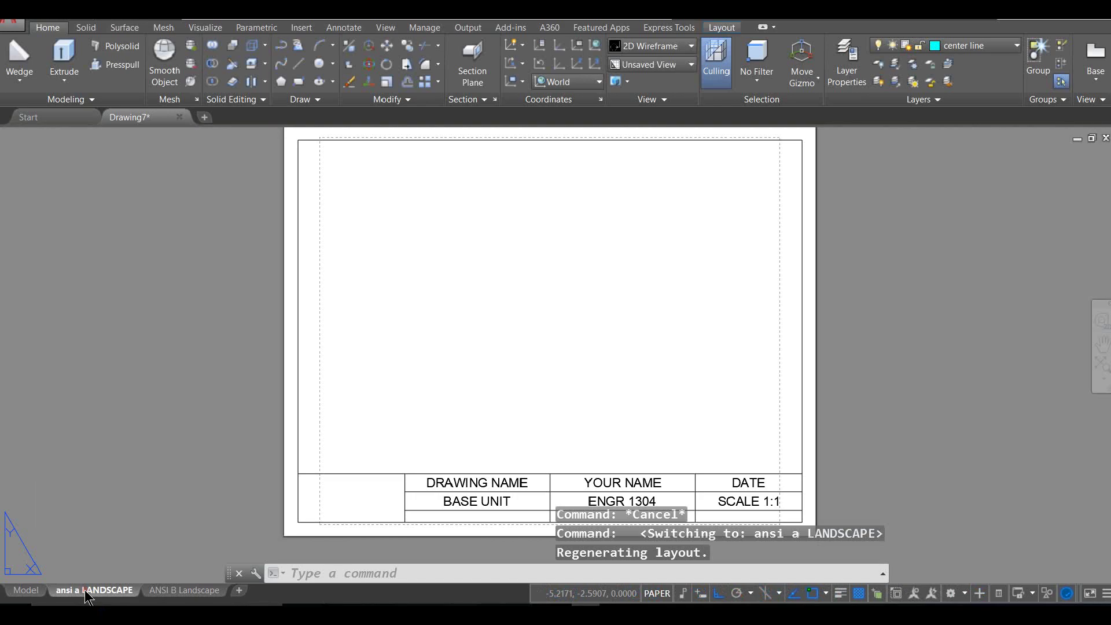
pyautogui.click(187, 590)
pyautogui.click(28, 592)
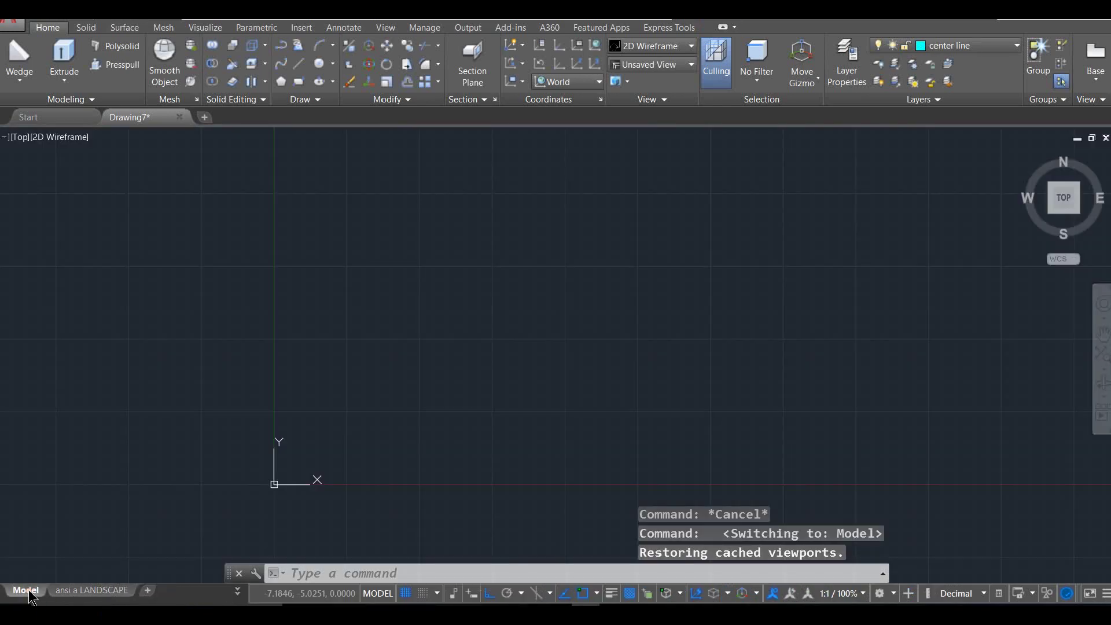
# Step: Make layer 0 current and show the top view with the origin at lower left
pyautogui.click(955, 45)
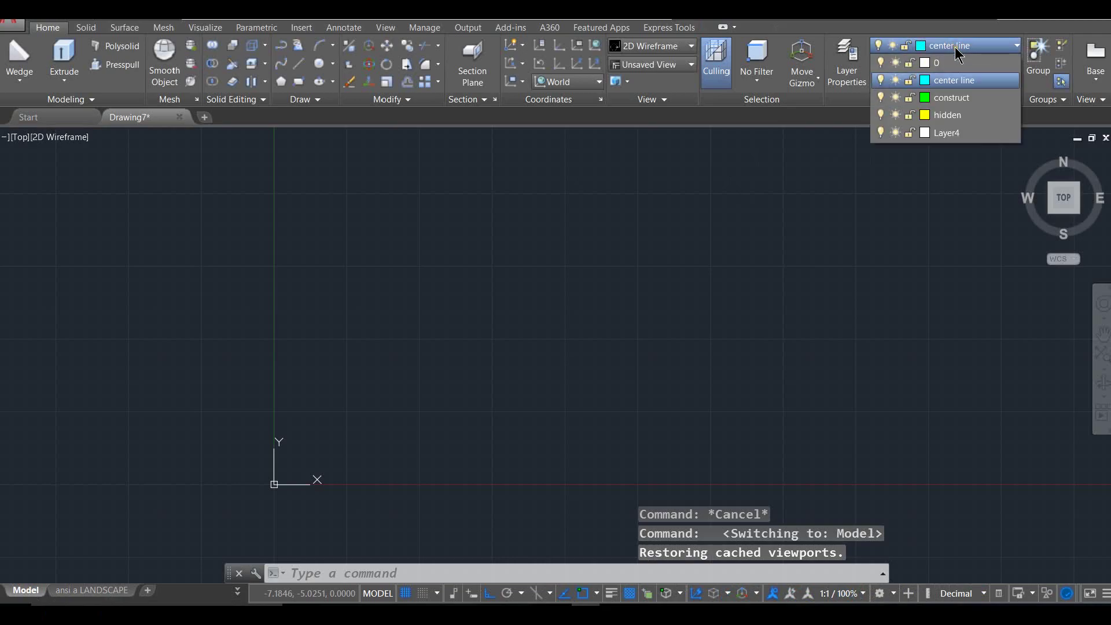
pyautogui.click(953, 63)
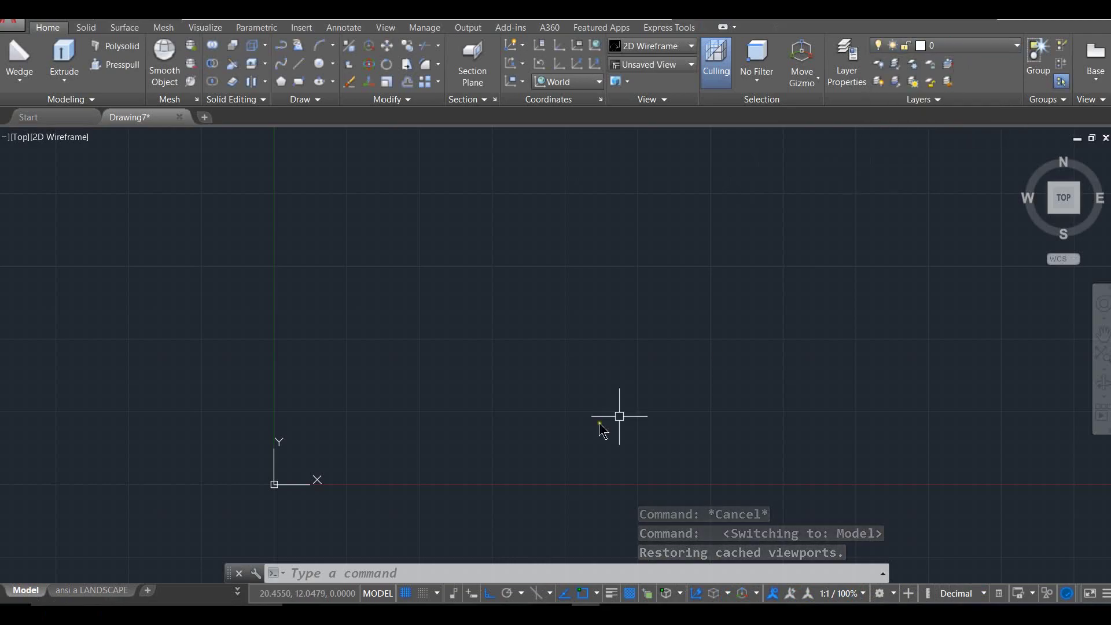
pyautogui.click(1067, 204)
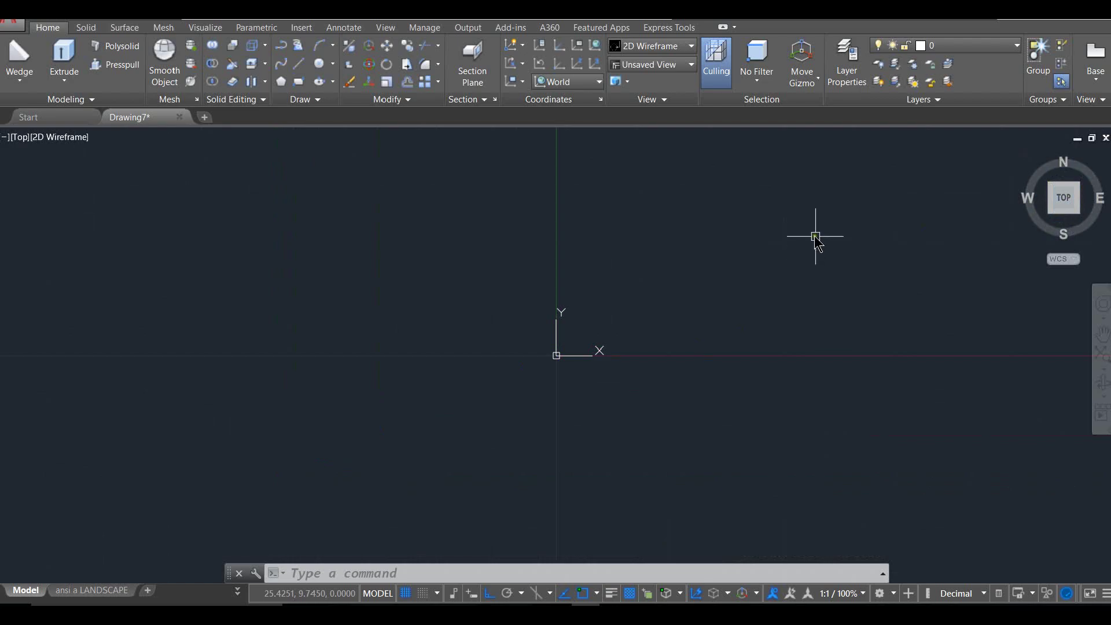
pyautogui.moveTo(812, 243)
pyautogui.mouseDown(button='middle')
pyautogui.moveTo(731, 302)
pyautogui.moveTo(502, 370)
pyautogui.mouseUp(button='middle')
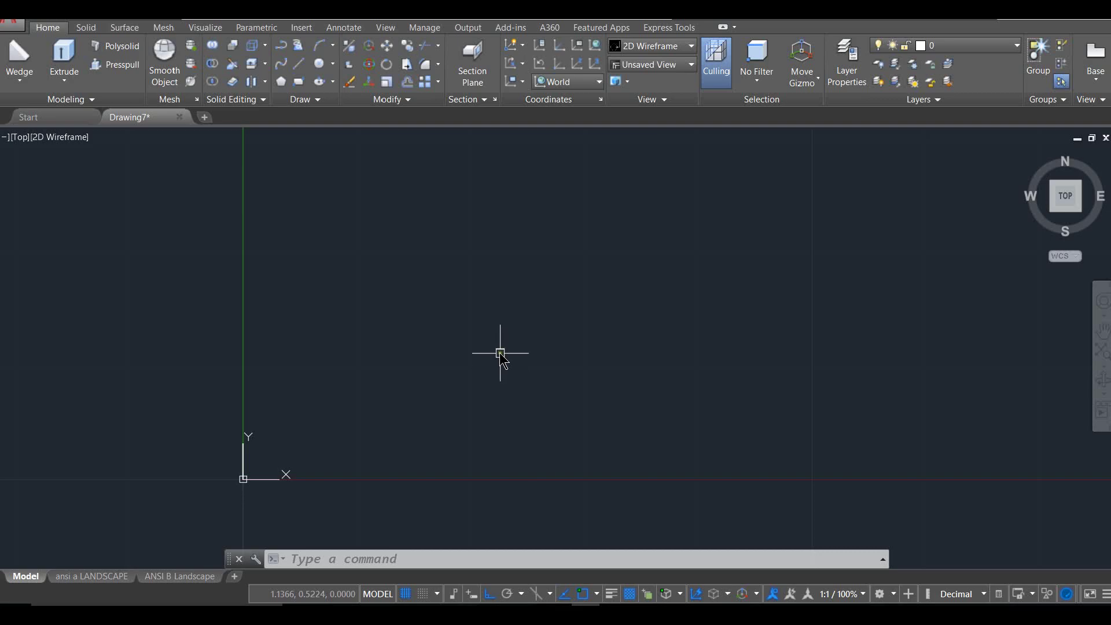
pyautogui.click(409, 559)
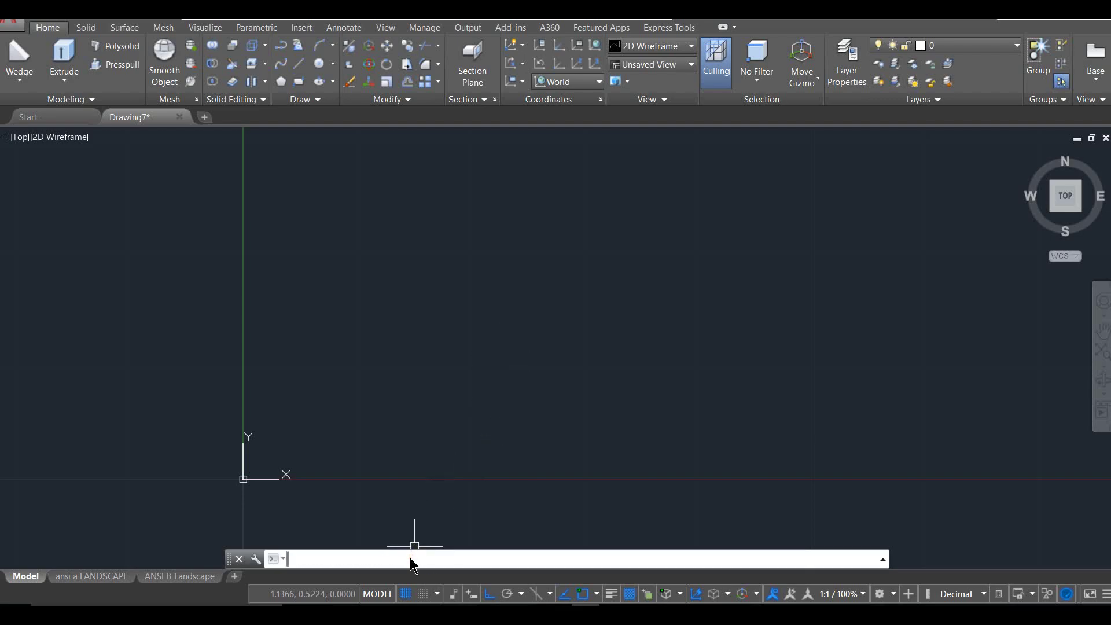
# Step: Draw a rectangle from 0,0 to 10,10 with REC and zoom to fit it
pyautogui.write('REC')
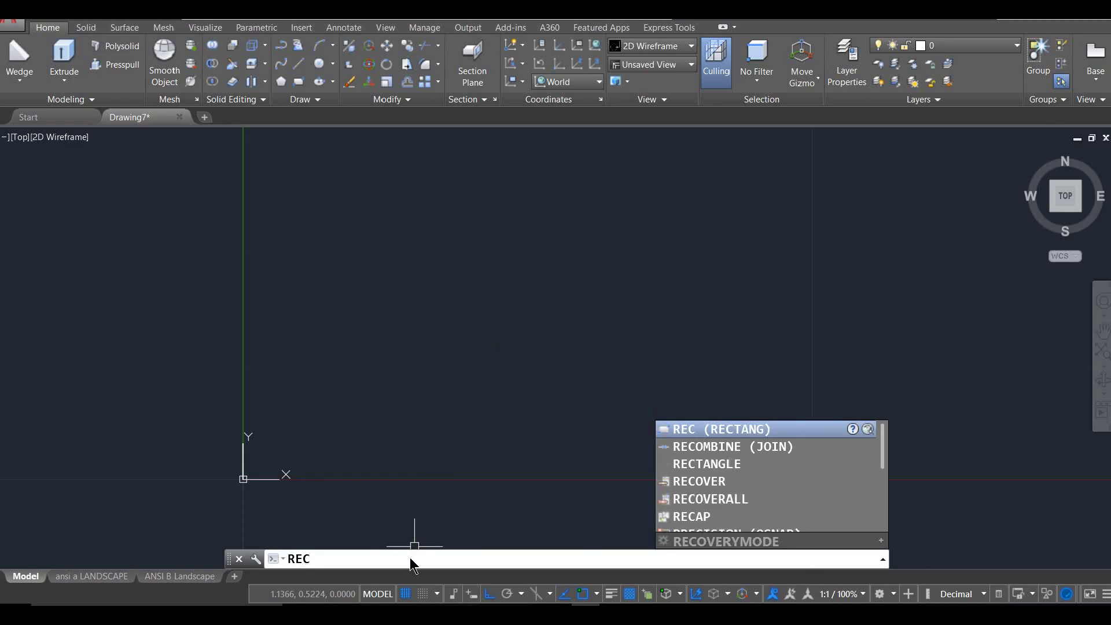
pyautogui.press('Return')
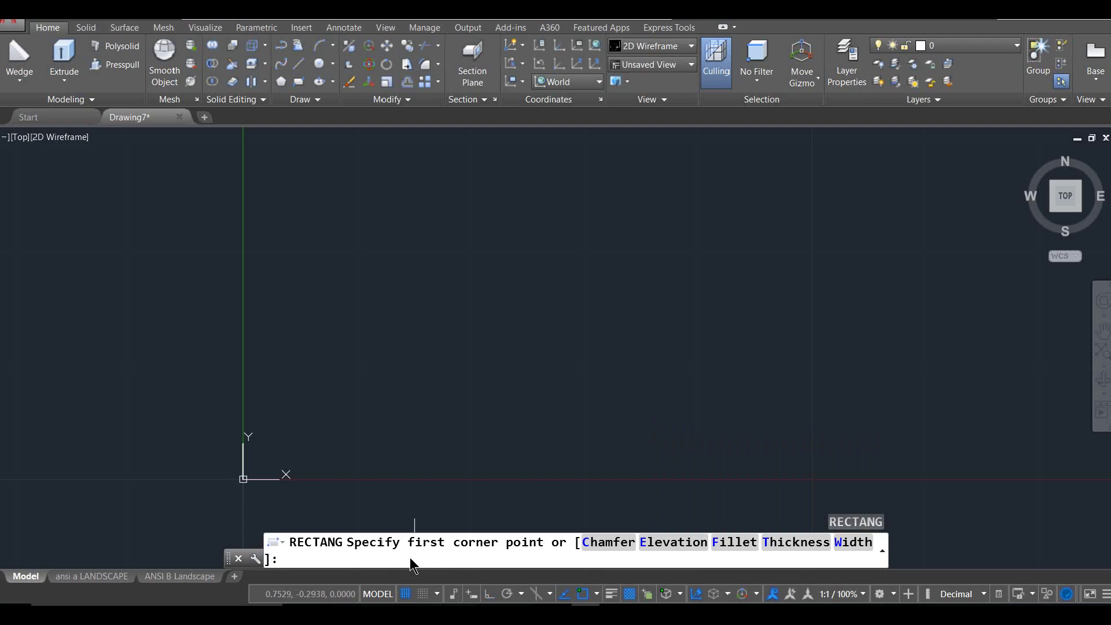
pyautogui.write('0,0')
pyautogui.press('Return')
pyautogui.write('10,10')
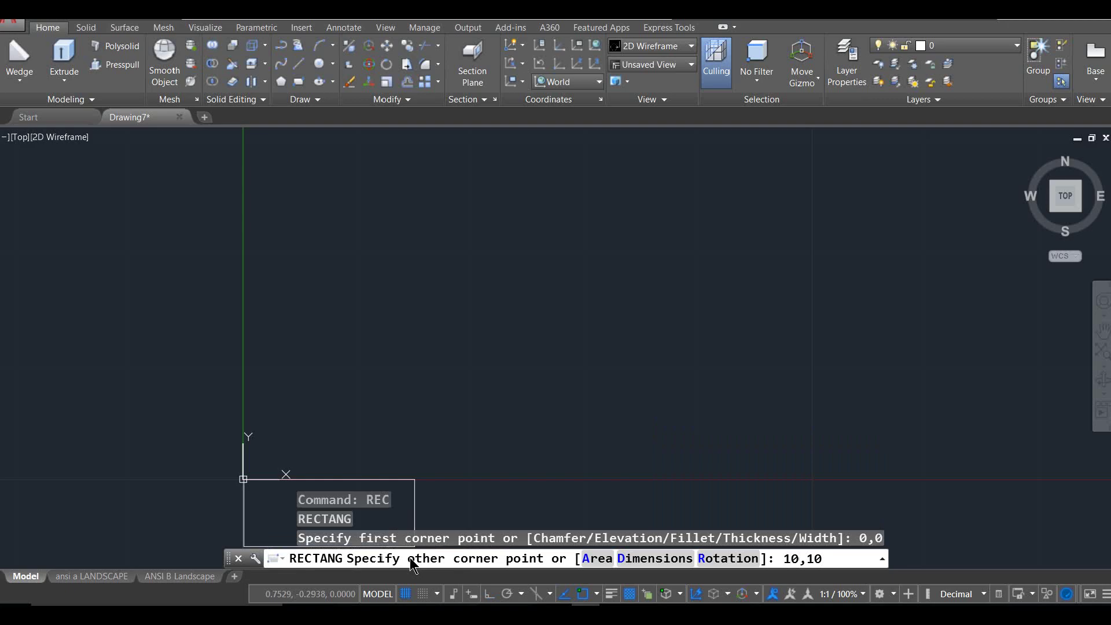
pyautogui.press('Return')
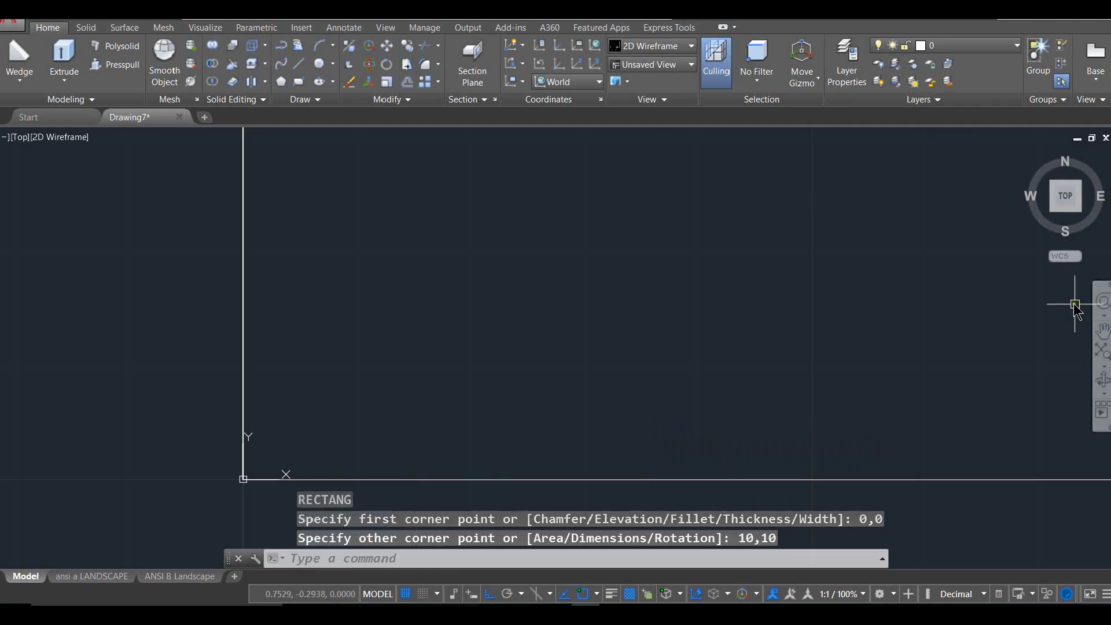
pyautogui.click(1102, 350)
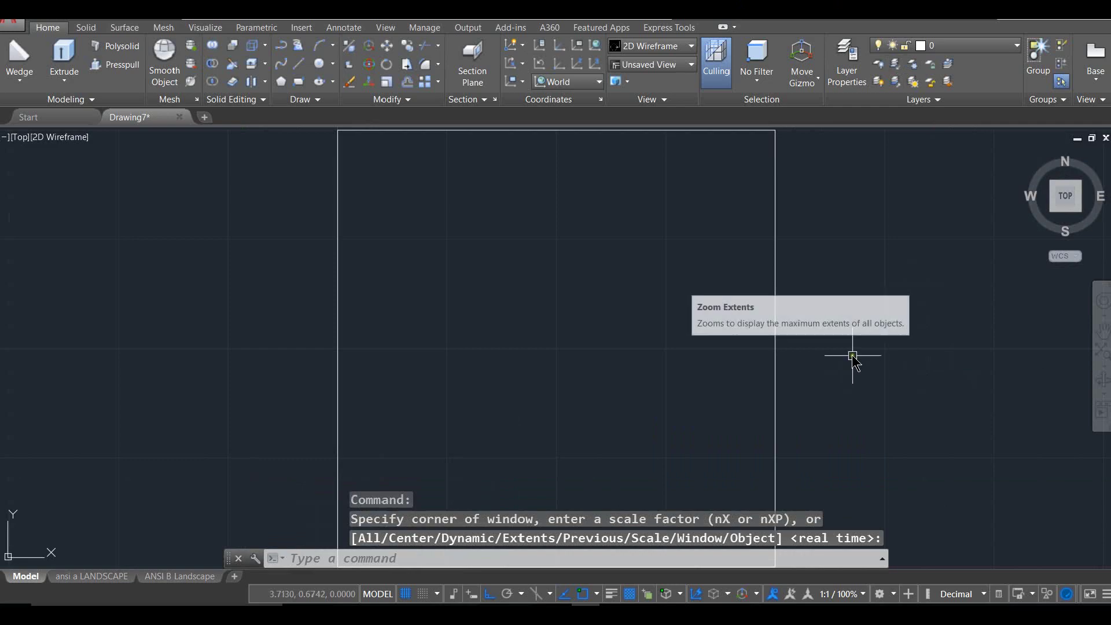
pyautogui.scroll(2, 855, 354)
pyautogui.scroll(-4, 852, 356)
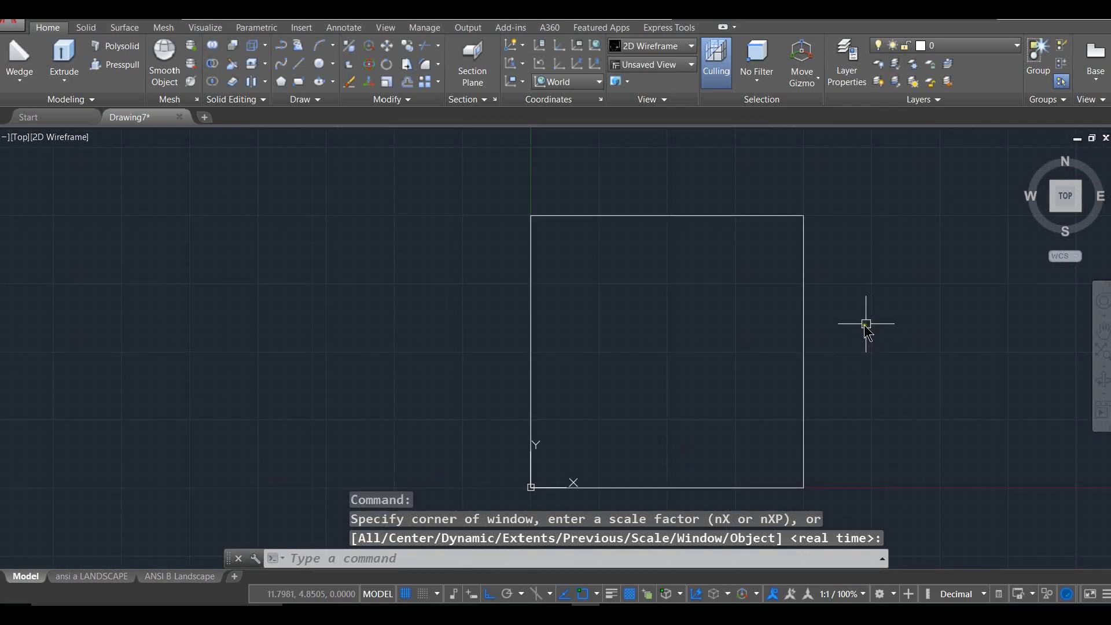
pyautogui.moveTo(860, 322)
pyautogui.mouseDown(button='middle')
pyautogui.moveTo(766, 313)
pyautogui.moveTo(773, 260)
pyautogui.moveTo(780, 290)
pyautogui.moveTo(813, 292)
pyautogui.moveTo(712, 295)
pyautogui.moveTo(876, 300)
pyautogui.moveTo(733, 304)
pyautogui.mouseUp(button='middle')
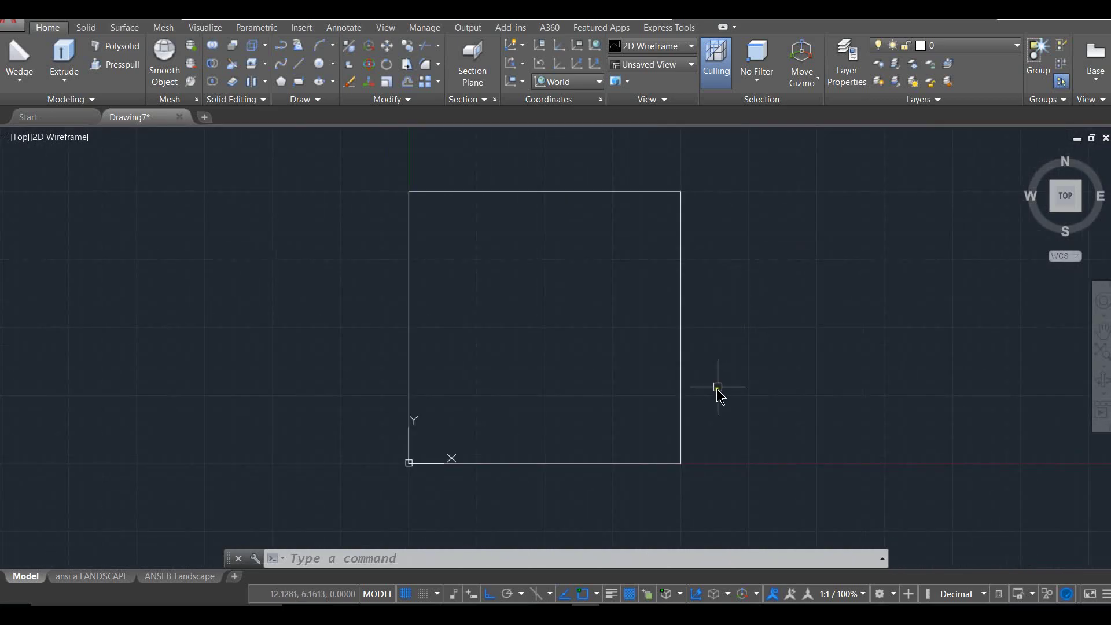
# Step: Draw the left strip rectangle from 0,0 to 1.75,10
pyautogui.click(411, 557)
pyautogui.write('rec')
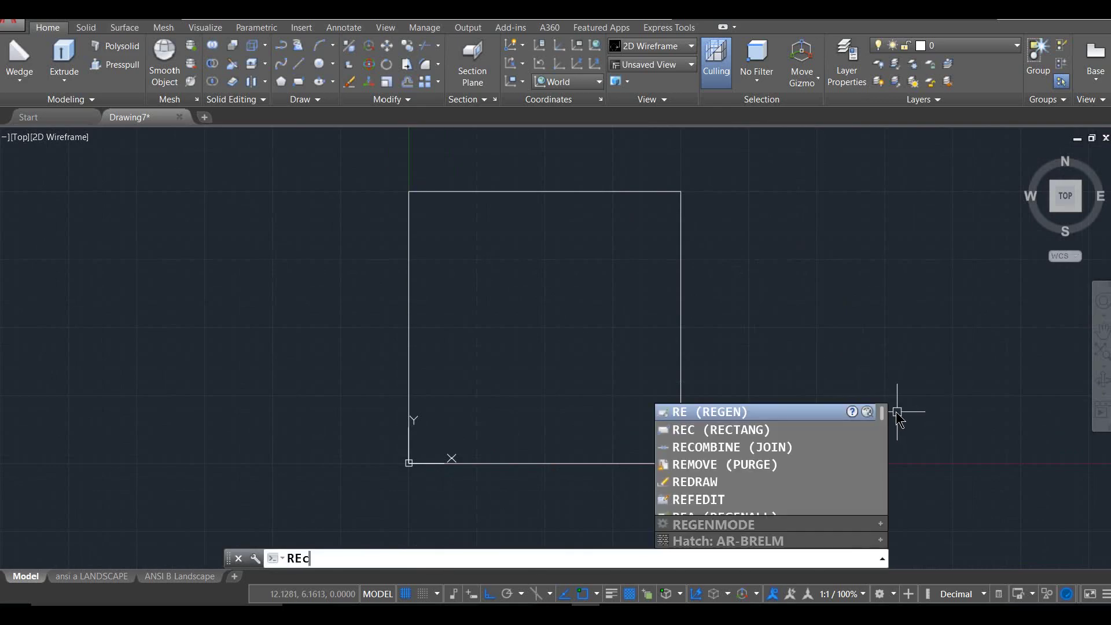
pyautogui.press('Return')
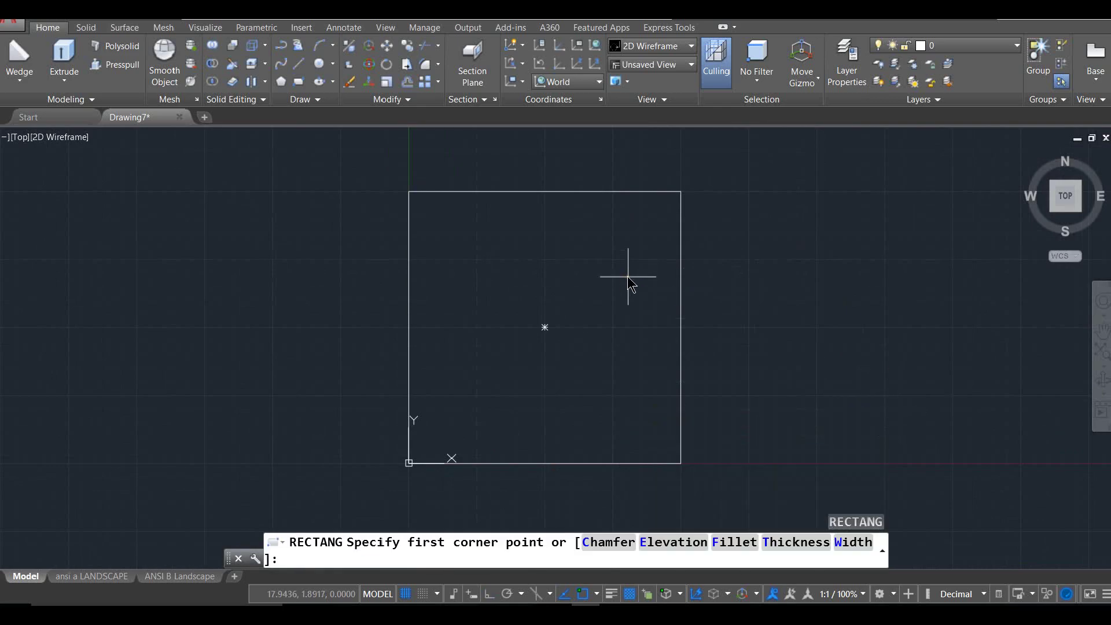
pyautogui.write('0,0')
pyautogui.press('Return')
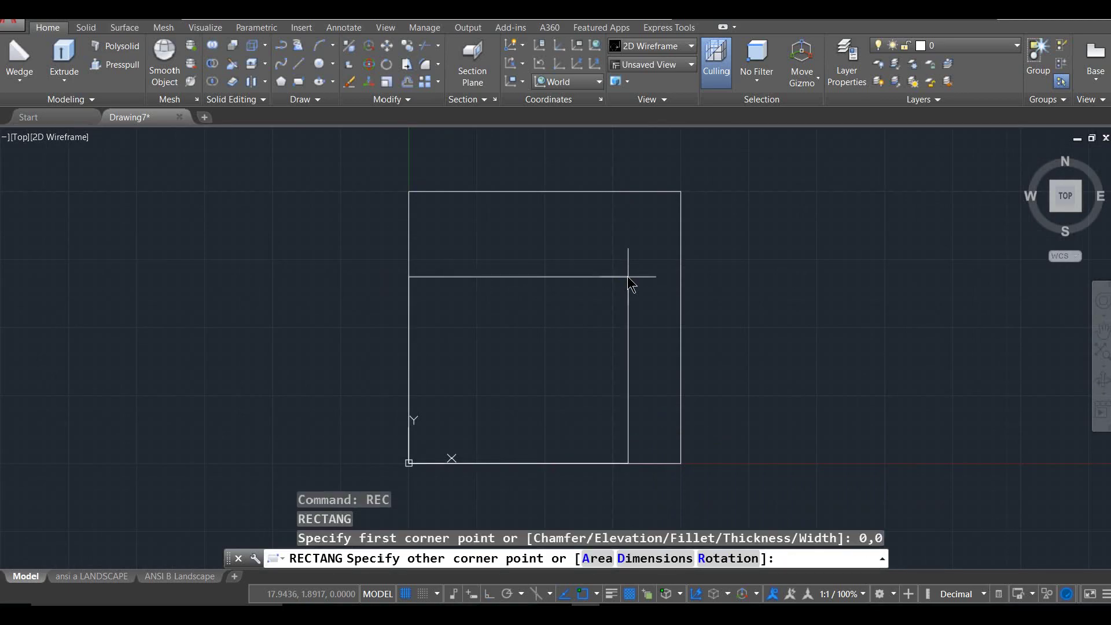
pyautogui.write('1.75,10')
pyautogui.press('Return')
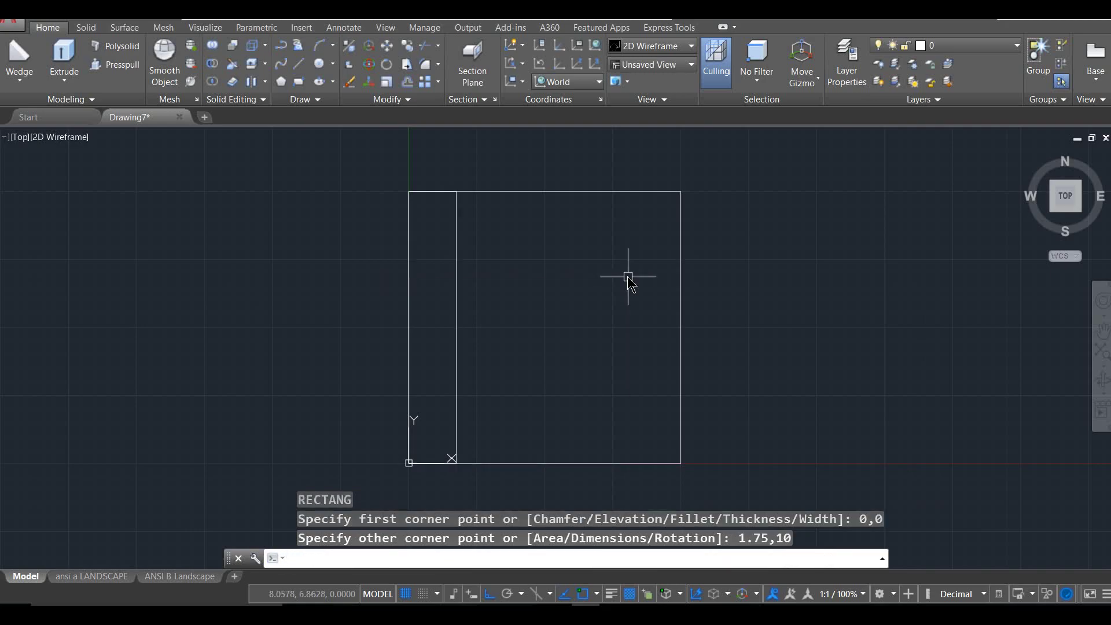
# Step: Draw the bottom strip rectangle from 1.75,0 to 10,1.75
pyautogui.press('Return')
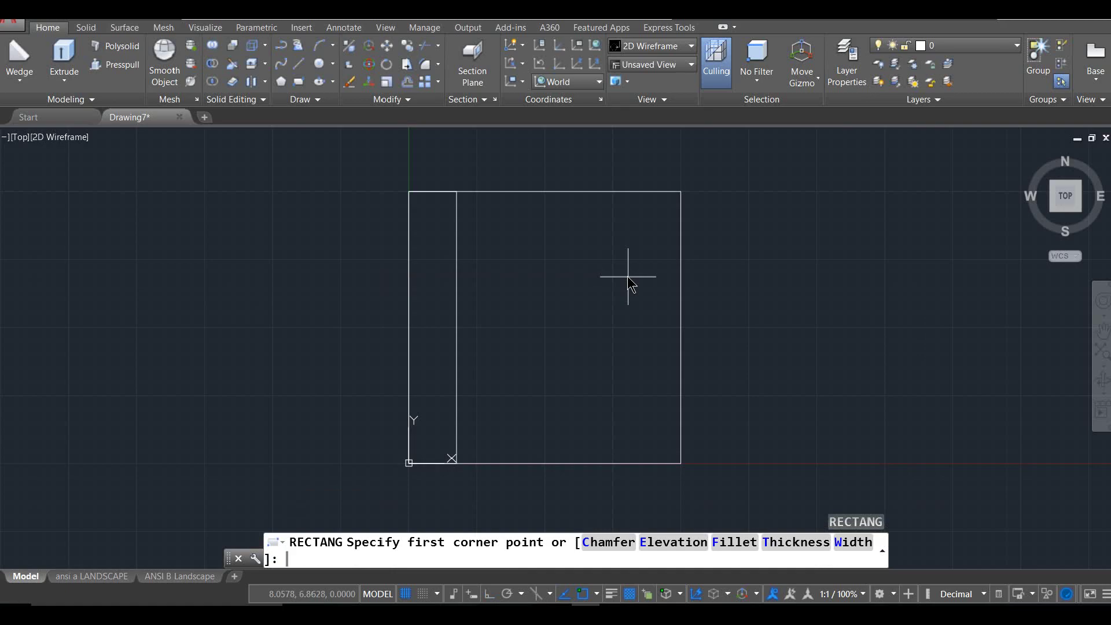
pyautogui.write('1.75,0')
pyautogui.press('Return')
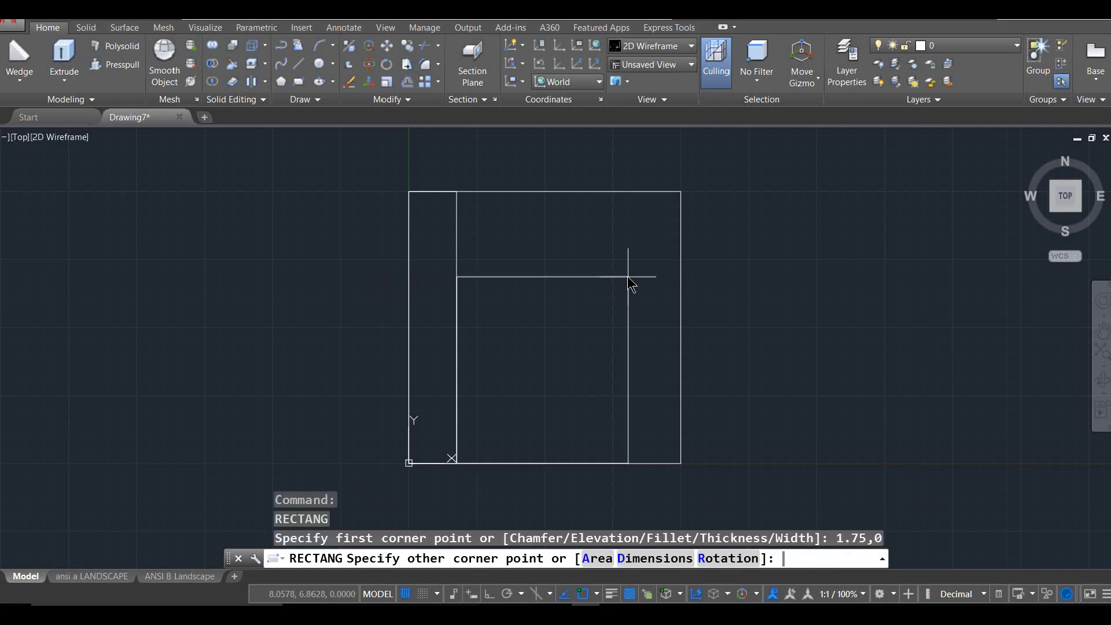
pyautogui.write('10,1.75')
pyautogui.press('Return')
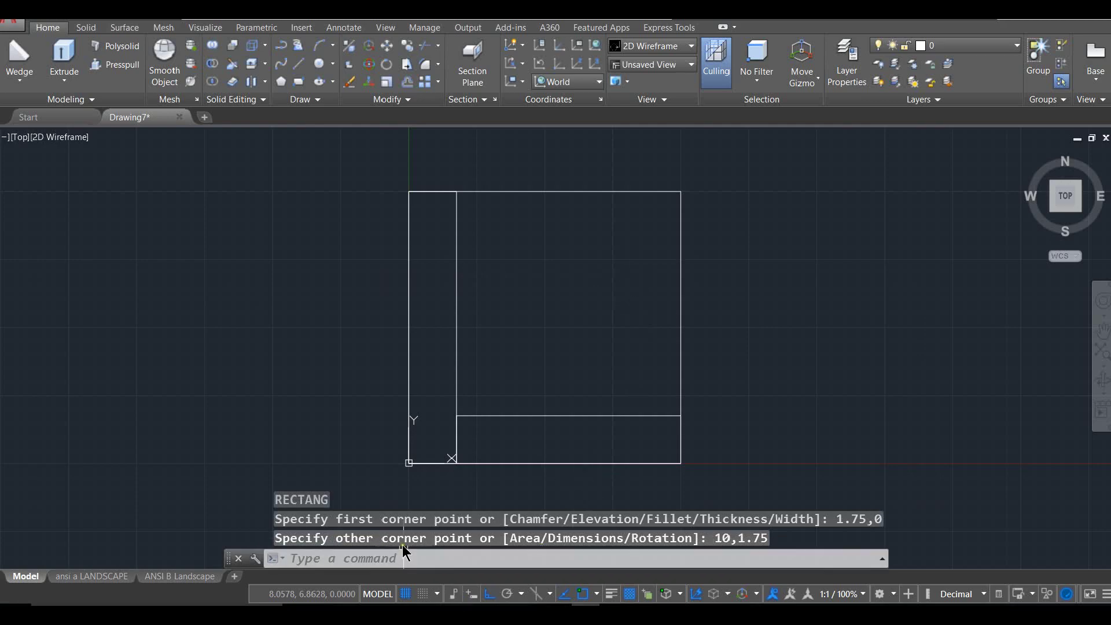
# Step: Copy the bottom strip from its upper-left corner to the square's top-left corner
pyautogui.click(410, 558)
pyautogui.write('copy')
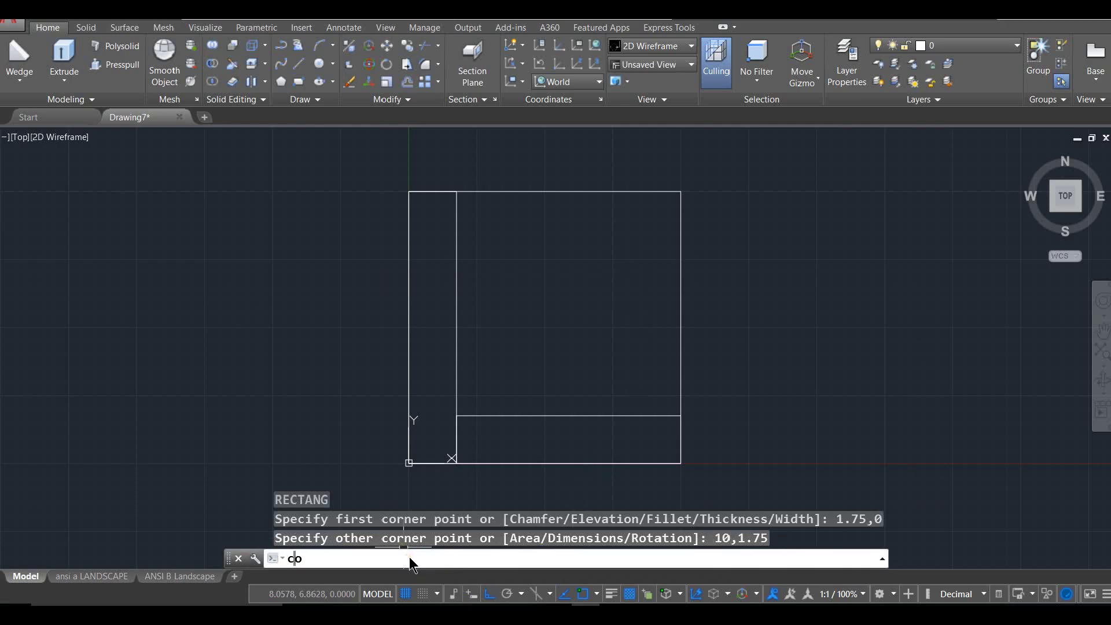
pyautogui.press('Return')
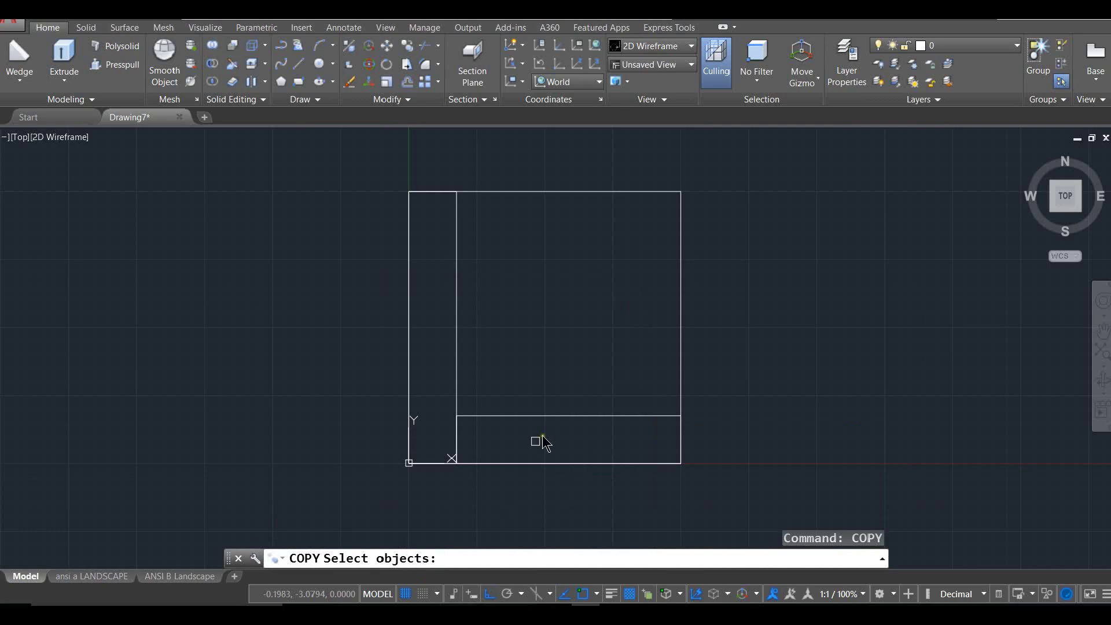
pyautogui.click(538, 415)
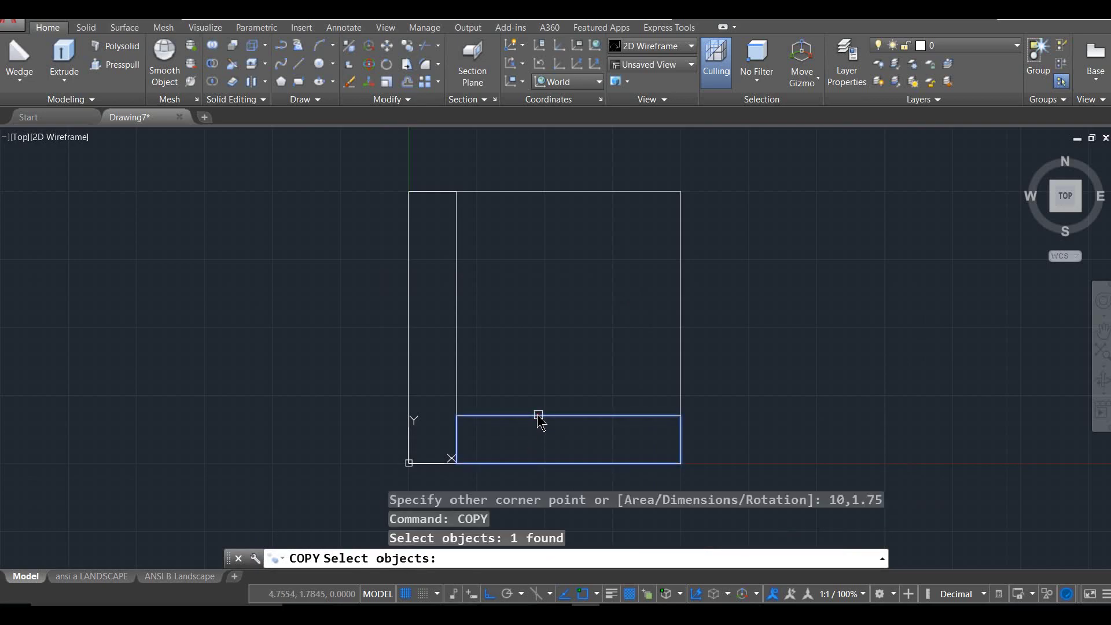
pyautogui.press('Return')
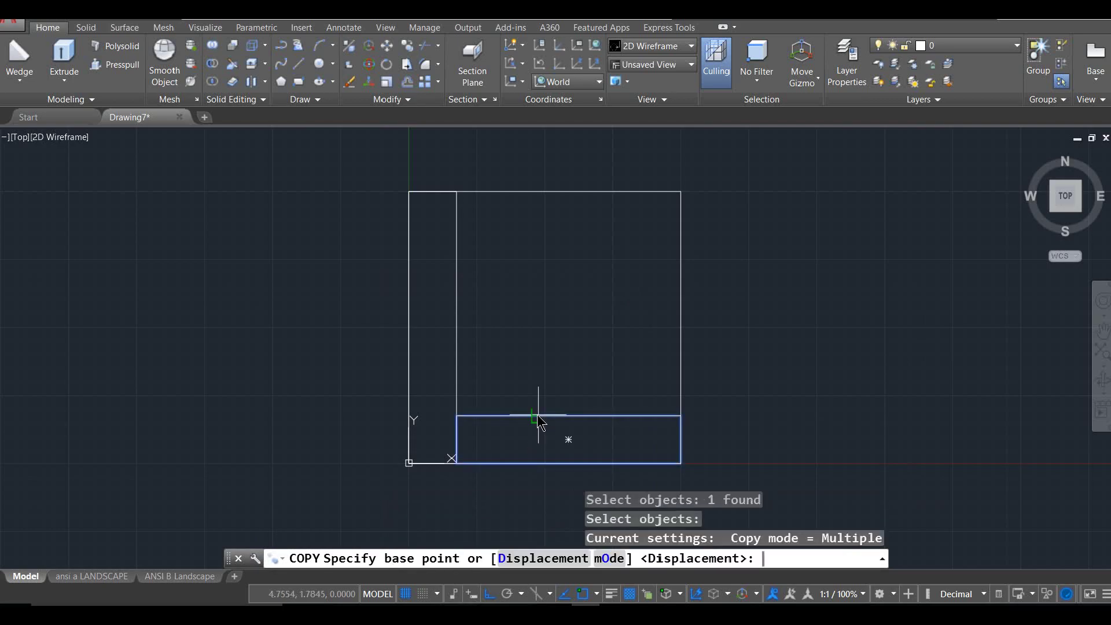
pyautogui.click(461, 416)
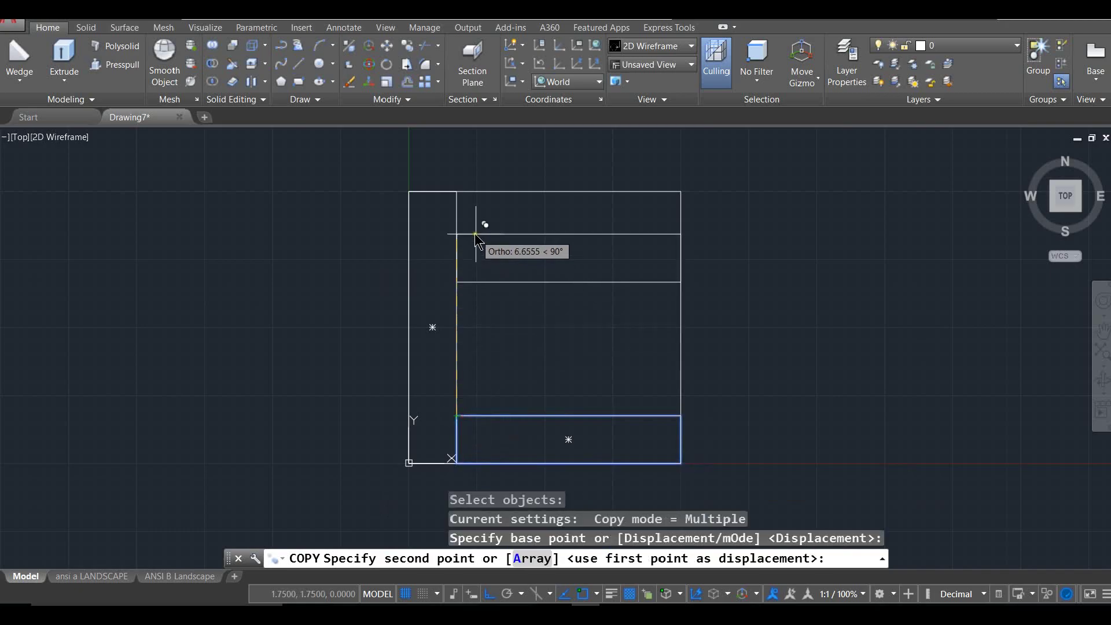
pyautogui.click(457, 193)
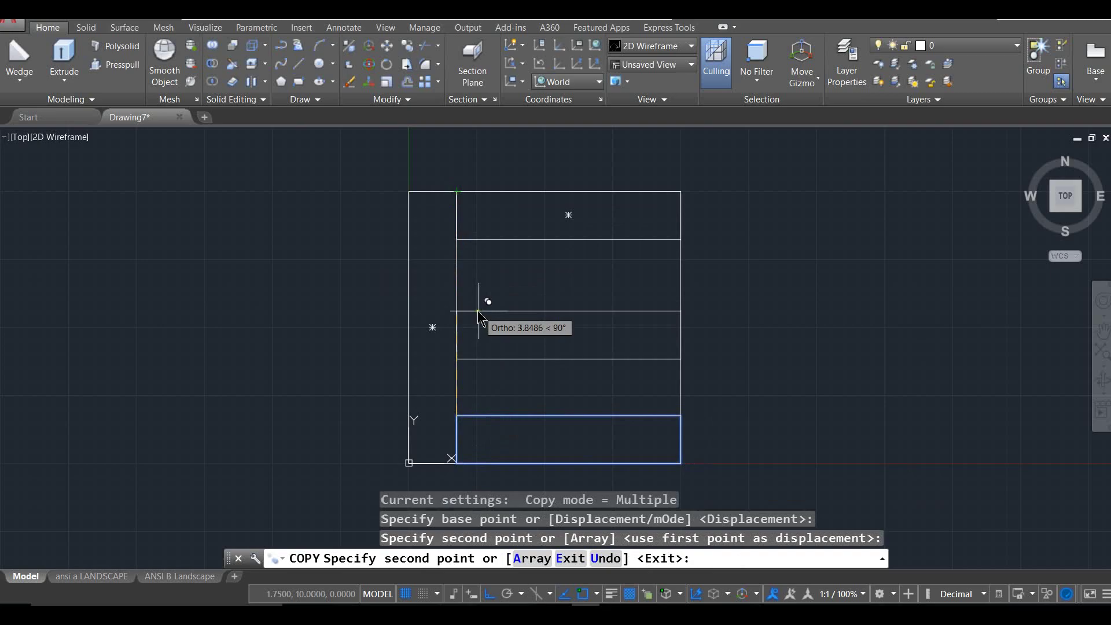
pyautogui.press('Escape')
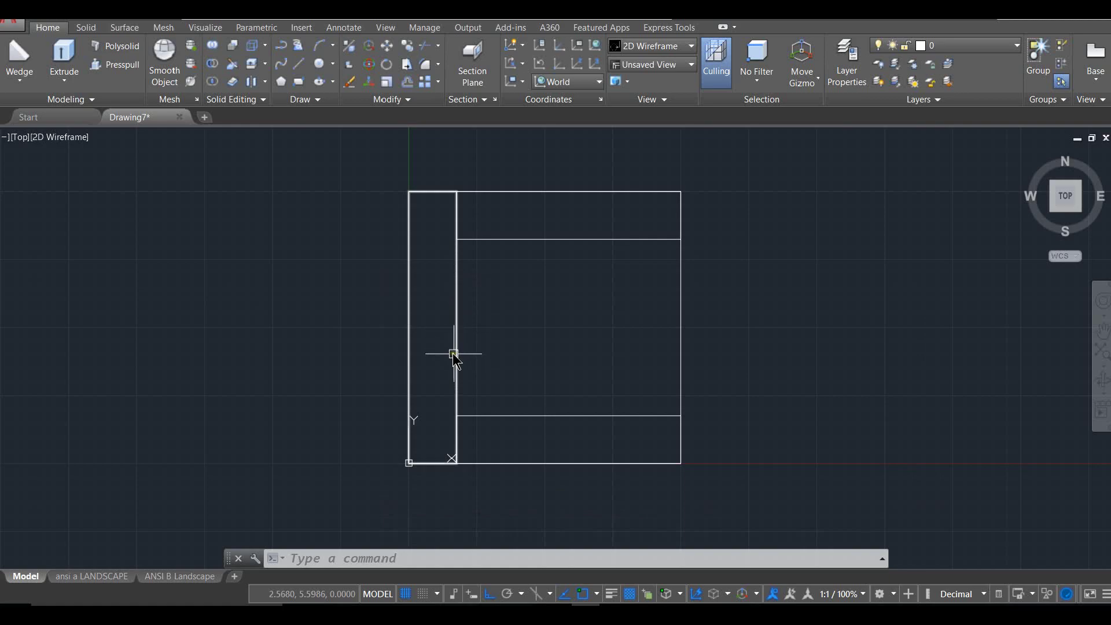
pyautogui.click(397, 559)
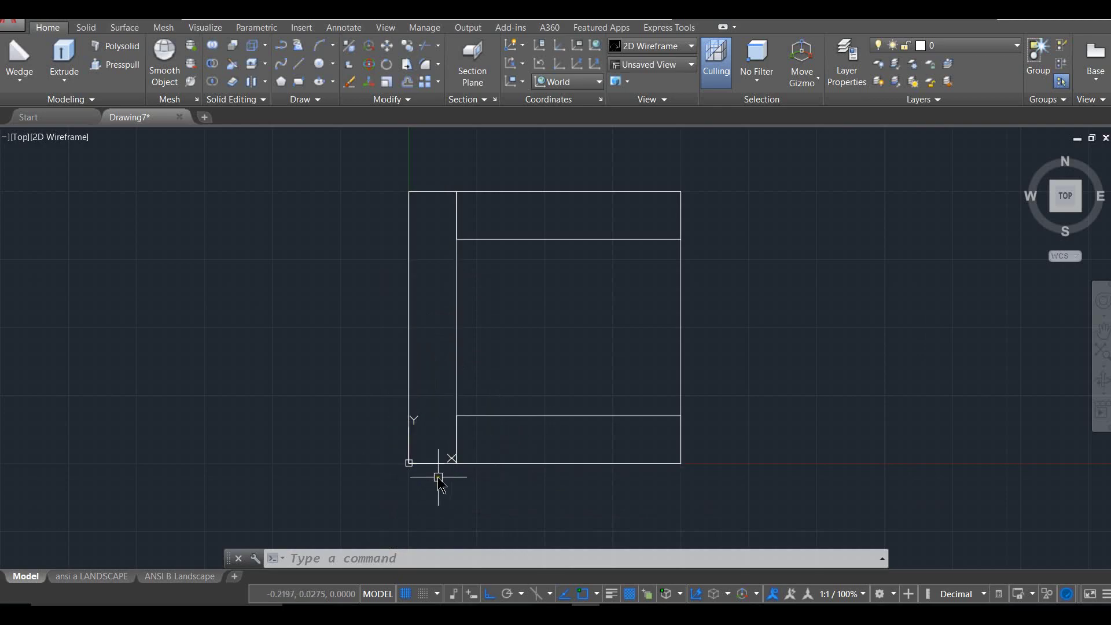
# Step: Draw a 2 by 1.75 rectangle from 0,0 to 2,1.75
pyautogui.write('re')
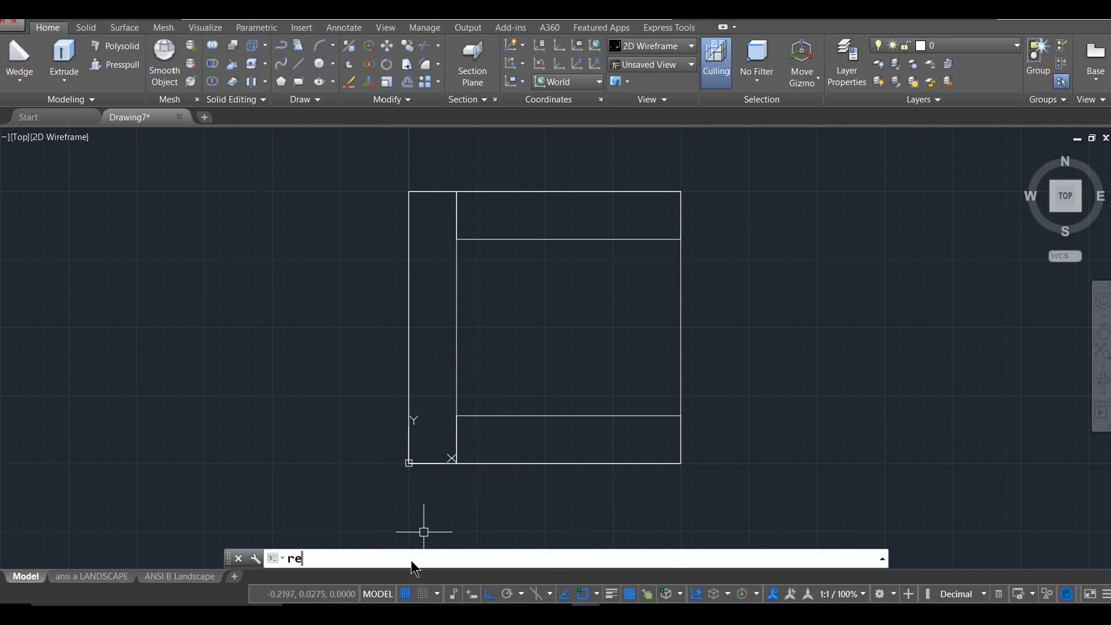
pyautogui.write('c')
pyautogui.press('Return')
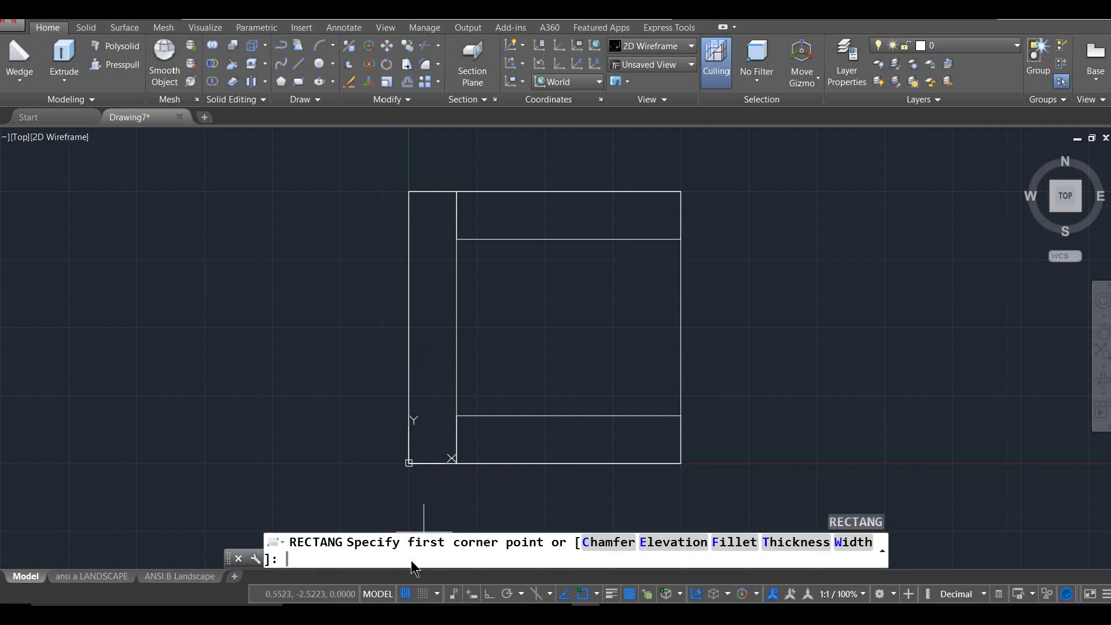
pyautogui.write('0,0')
pyautogui.press('Return')
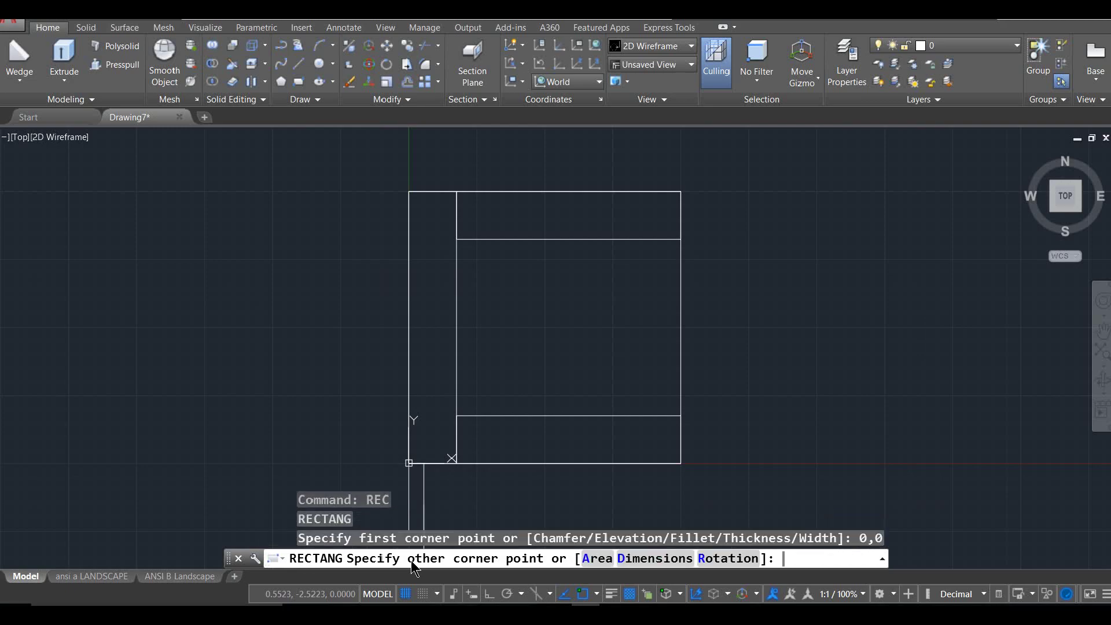
pyautogui.write('2,1.75')
pyautogui.press('Return')
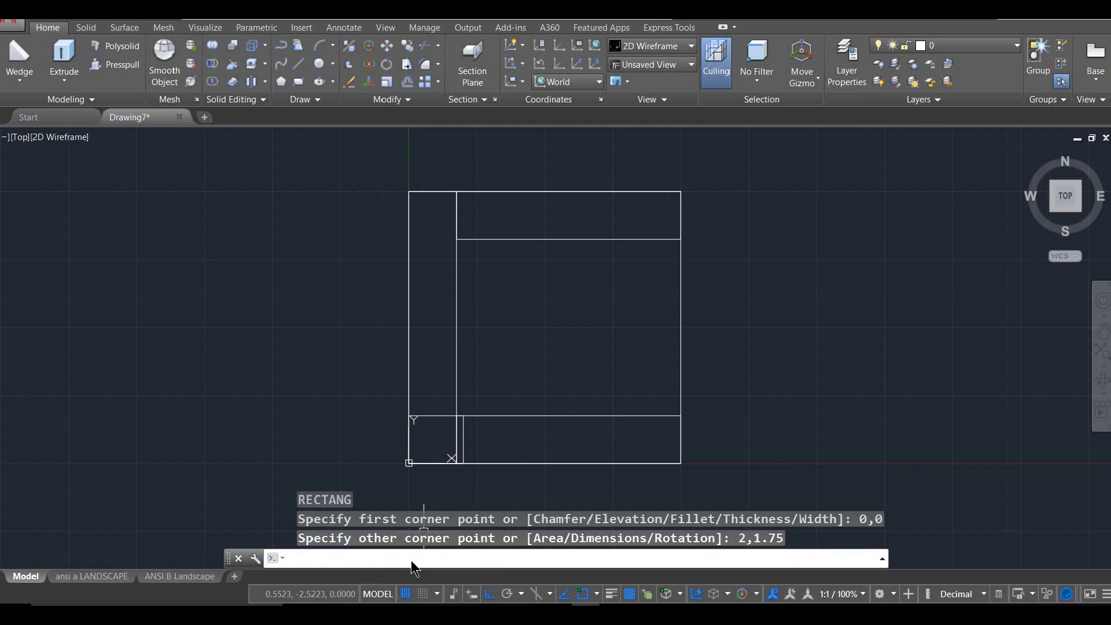
# Step: Move the small rectangle so its left-edge midpoint meets the inner line's midpoint
pyautogui.write('move')
pyautogui.press('Return')
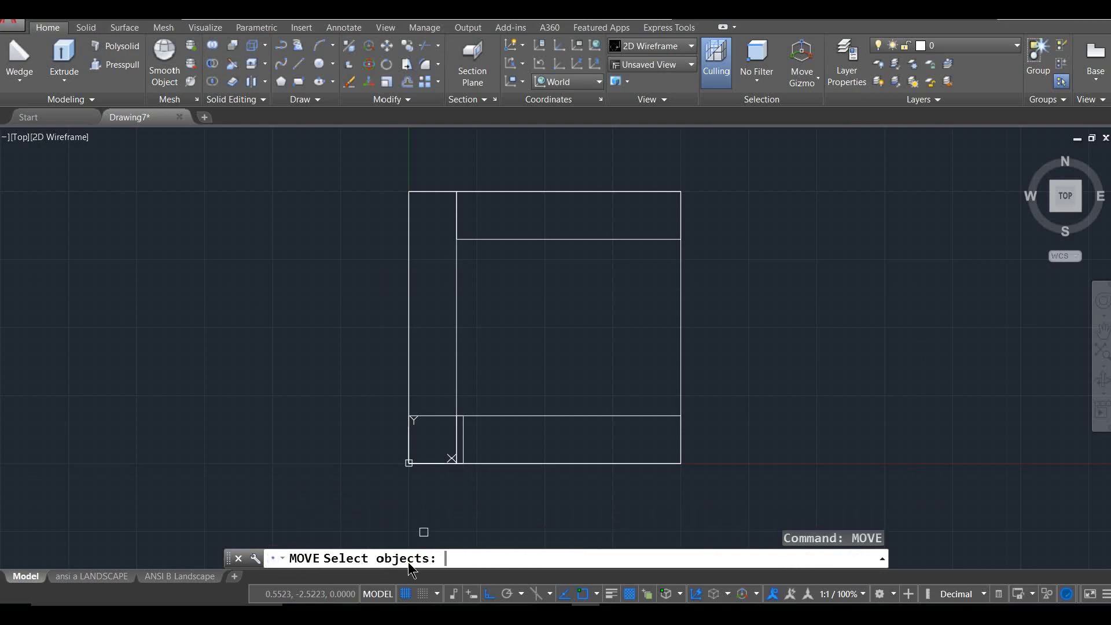
pyautogui.click(466, 444)
pyautogui.press('Return')
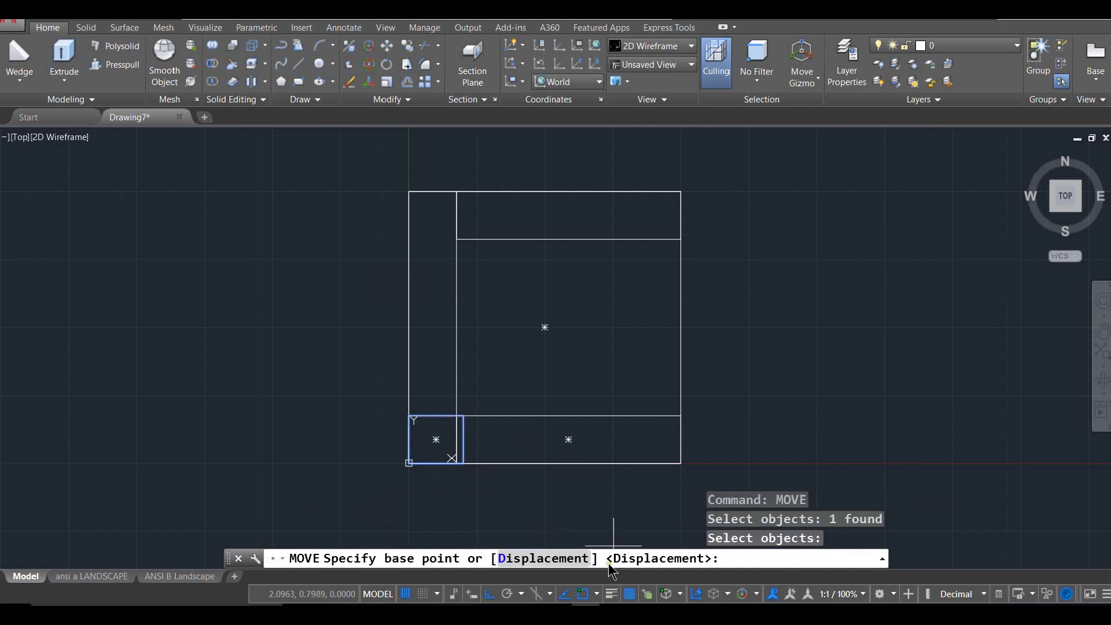
pyautogui.click(409, 446)
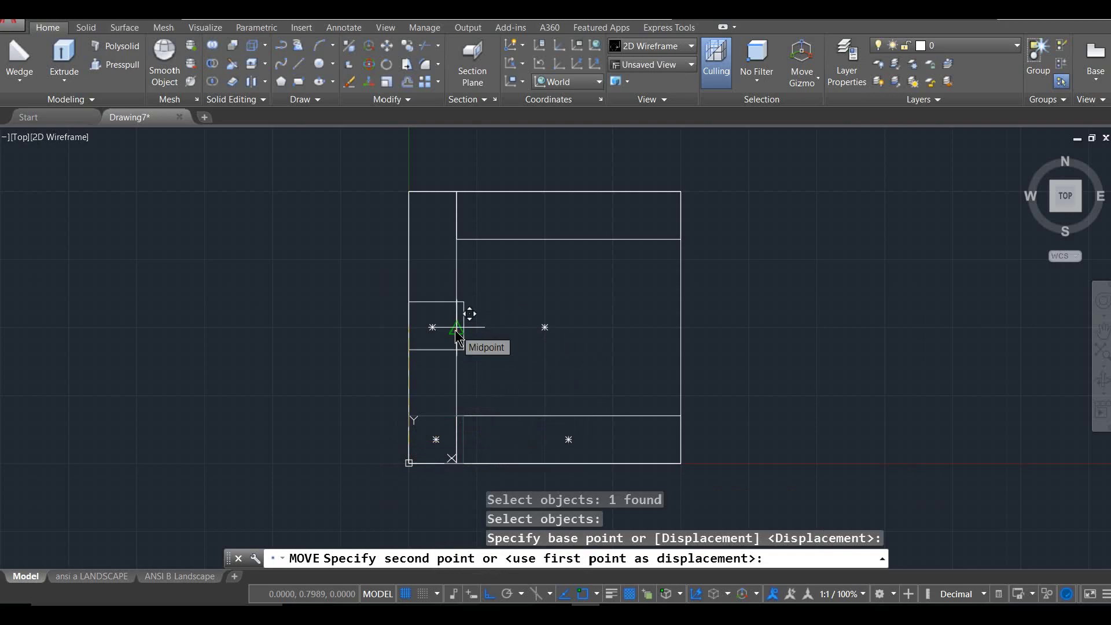
pyautogui.click(455, 328)
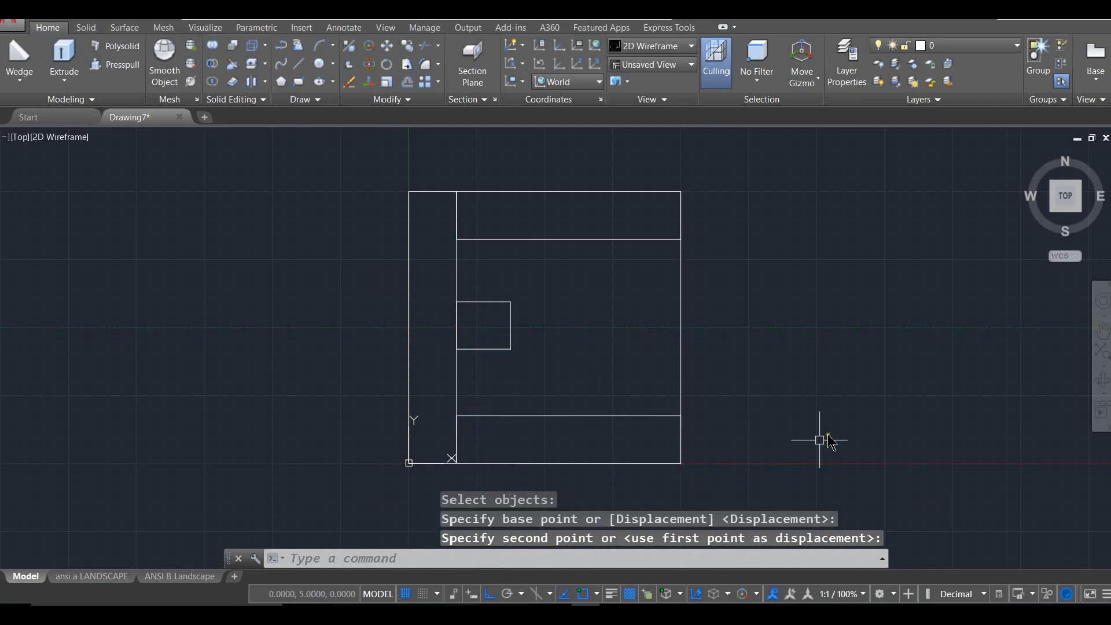
pyautogui.click(454, 561)
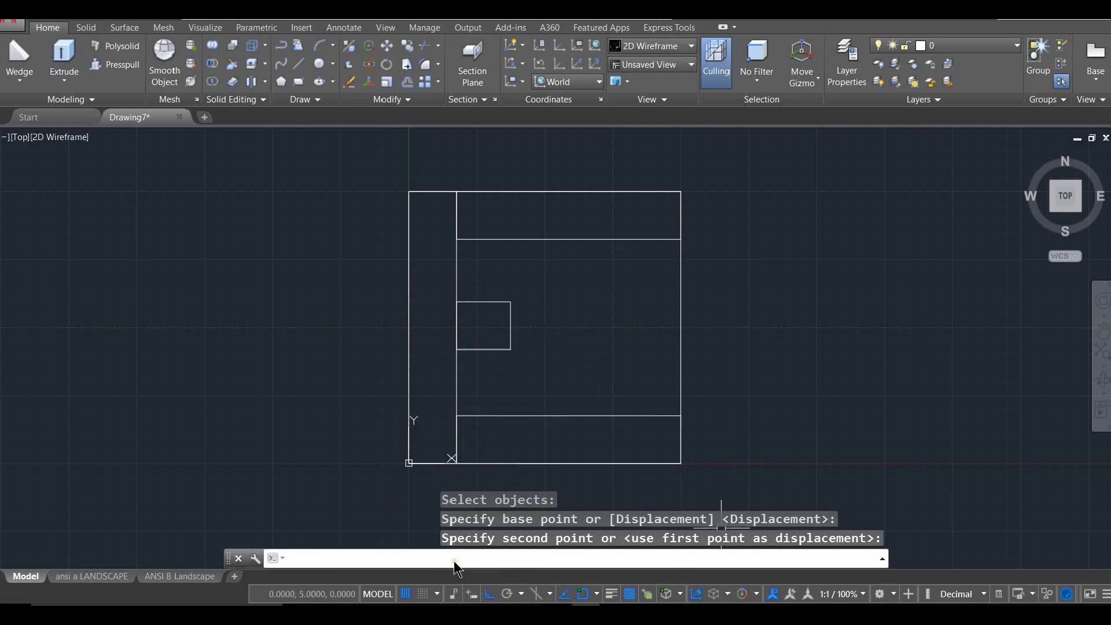
# Step: Draw a 3.25 by 1.75 rectangle from 0,0 to 3.25,1.75
pyautogui.write('rec')
pyautogui.press('Return')
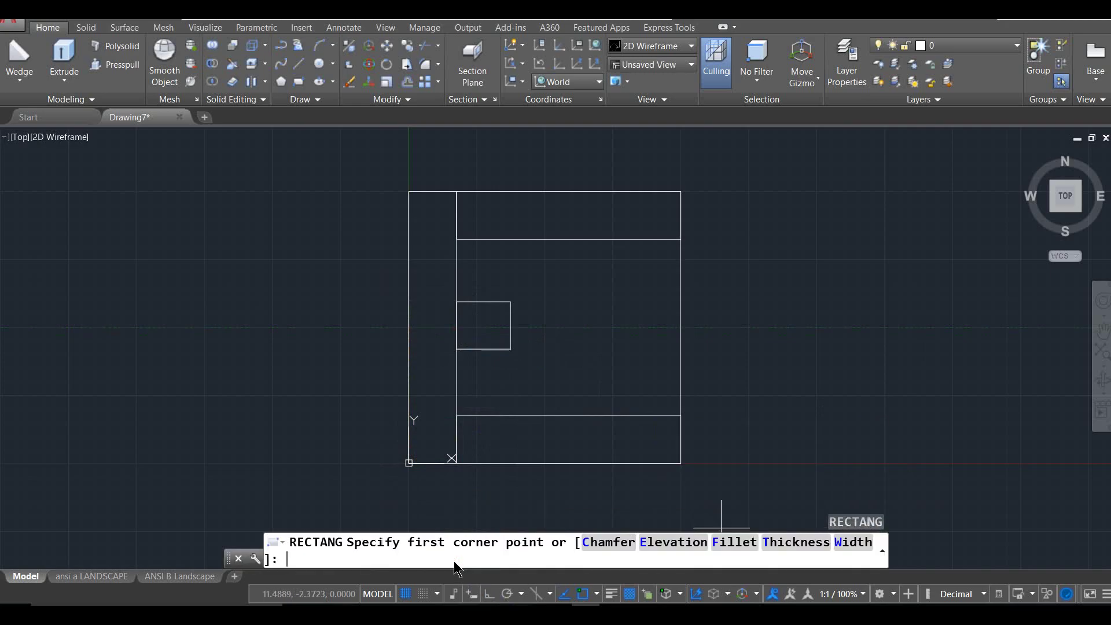
pyautogui.write('0,0')
pyautogui.press('Return')
pyautogui.write('3.')
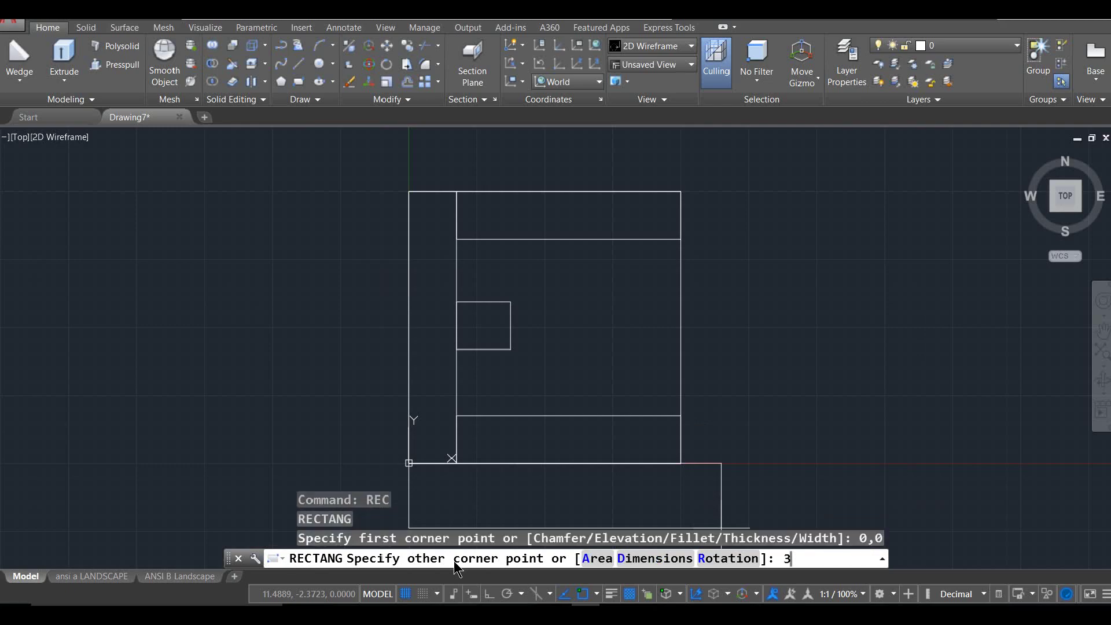
pyautogui.write('25,1.75')
pyautogui.press('Return')
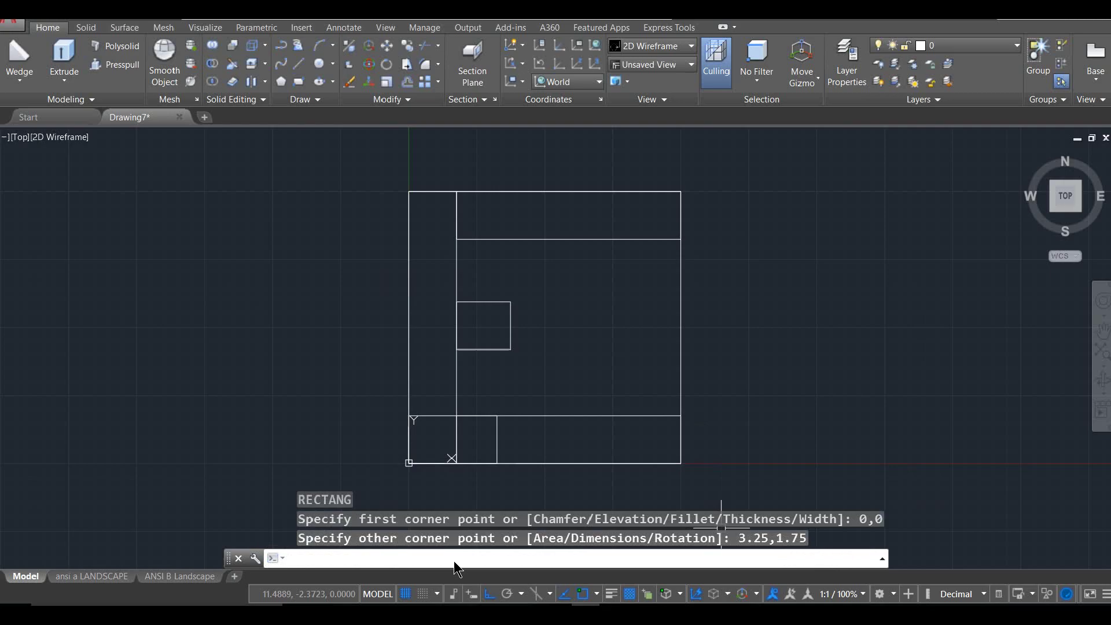
# Step: Move the 3.25 rectangle, Ortho off, against the small rectangle's right-edge midpoint
pyautogui.write('move')
pyautogui.press('Return')
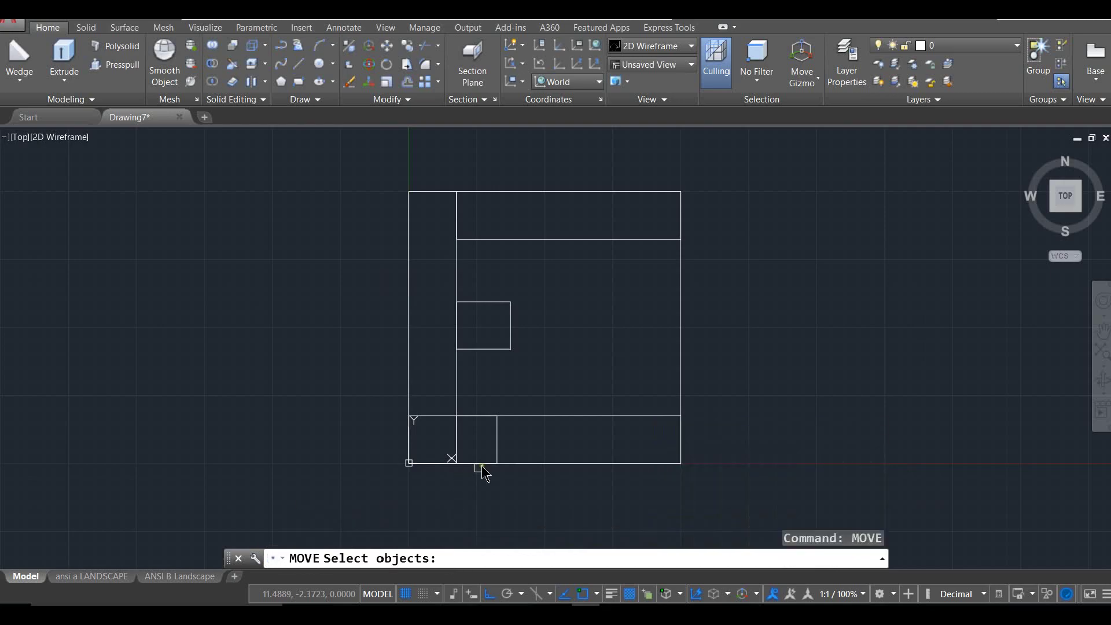
pyautogui.click(498, 446)
pyautogui.press('Return')
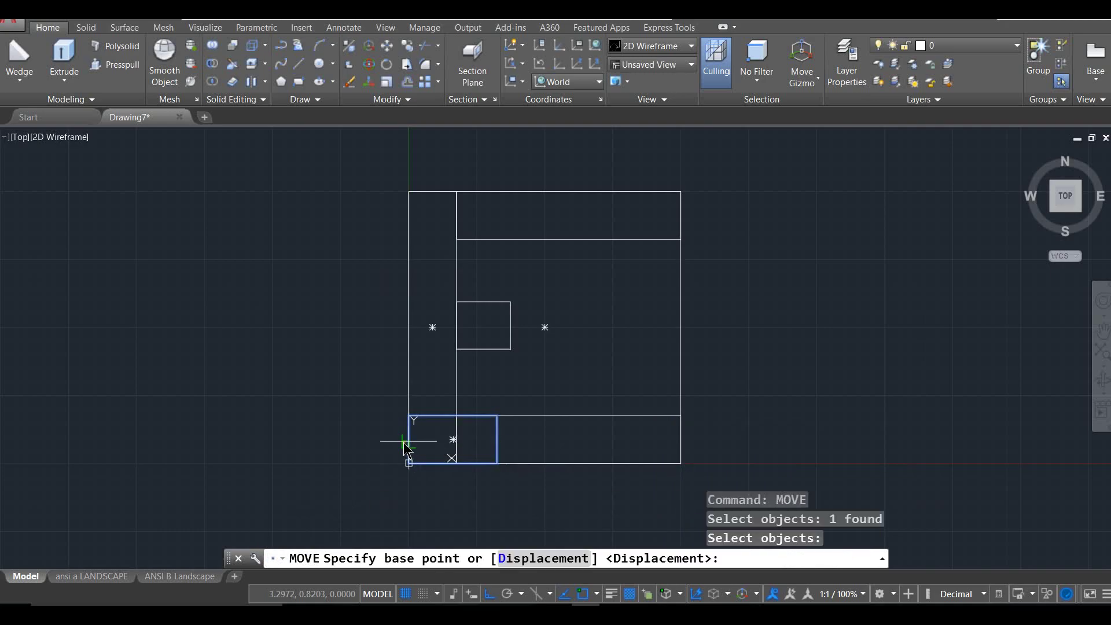
pyautogui.click(408, 462)
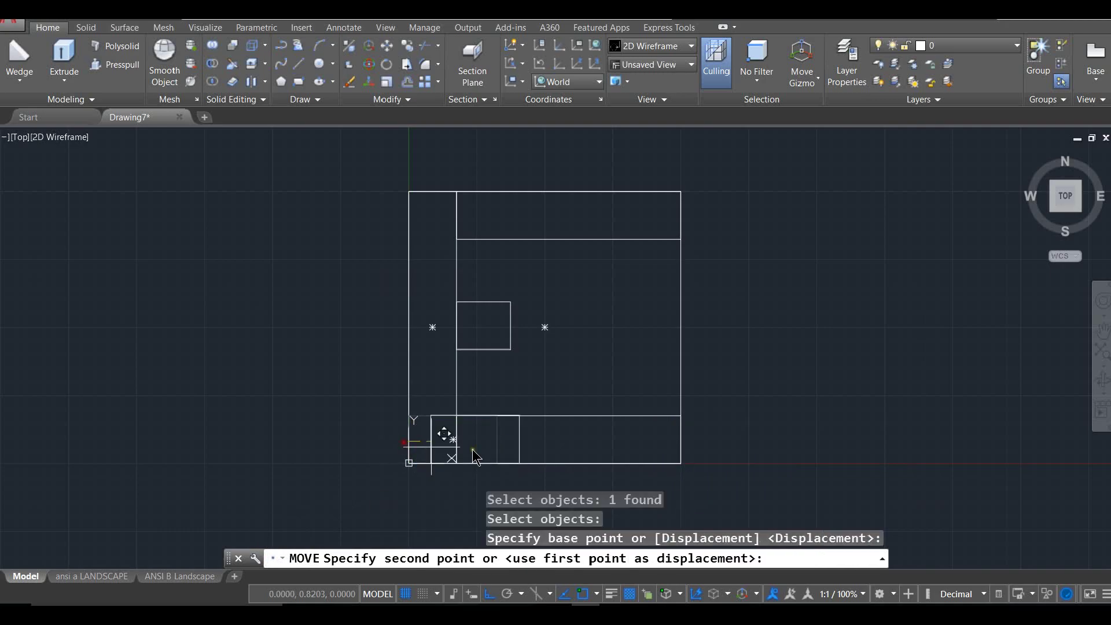
pyautogui.click(496, 592)
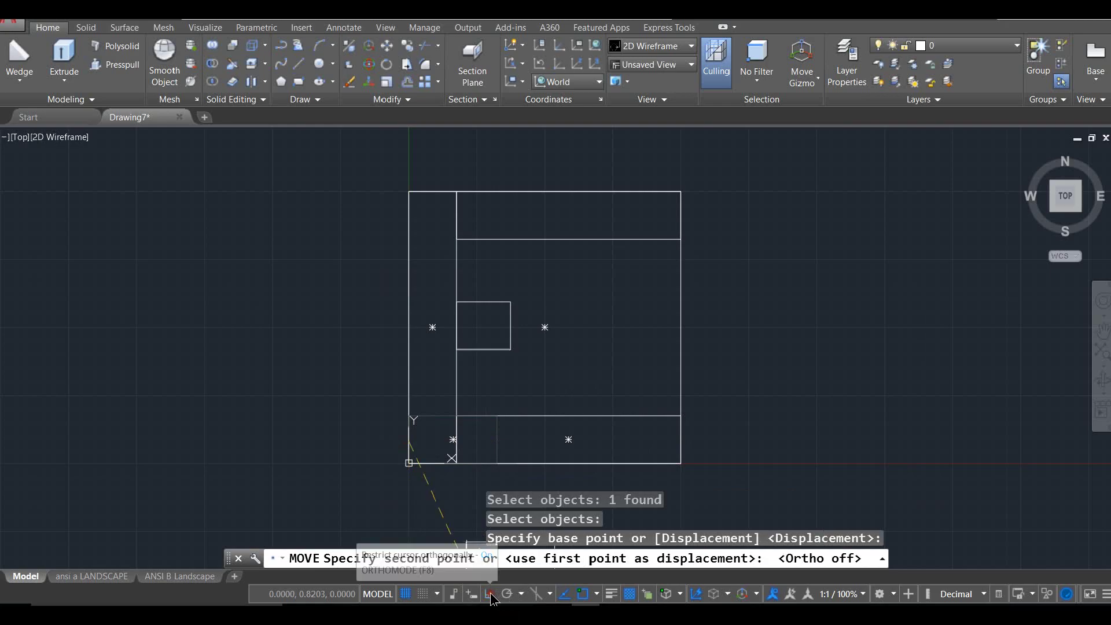
pyautogui.click(515, 333)
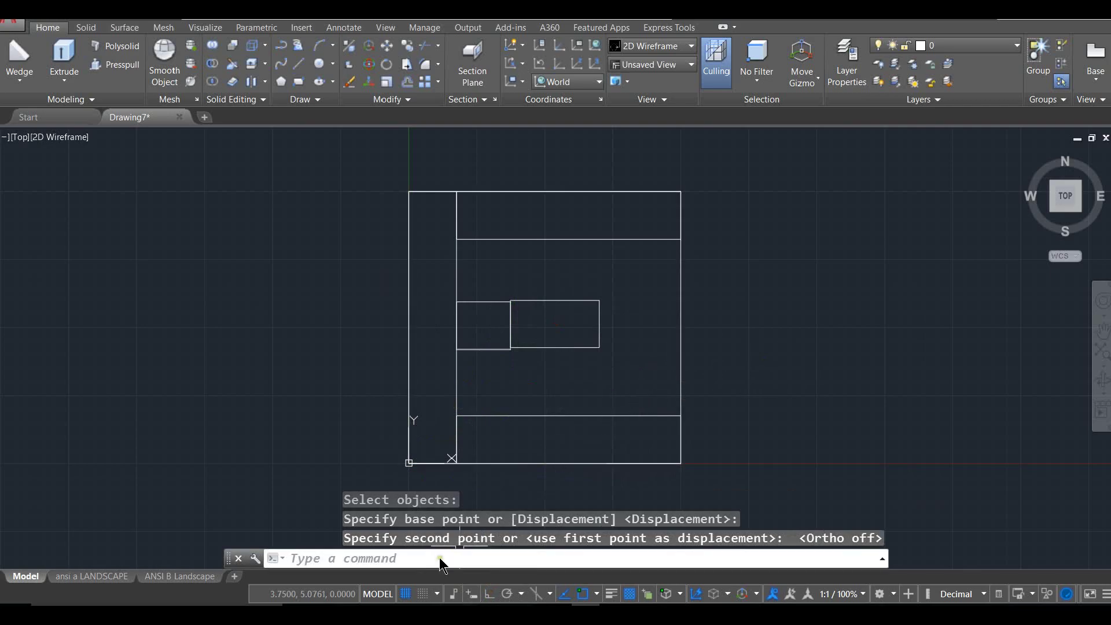
pyautogui.press('Return')
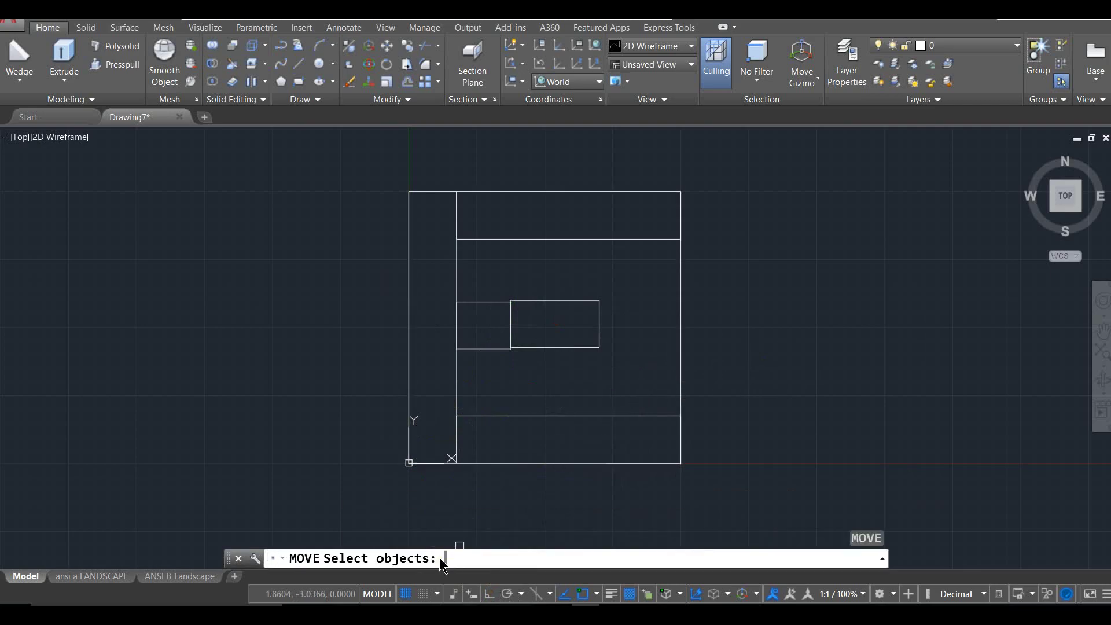
pyautogui.click(550, 348)
pyautogui.press('Return')
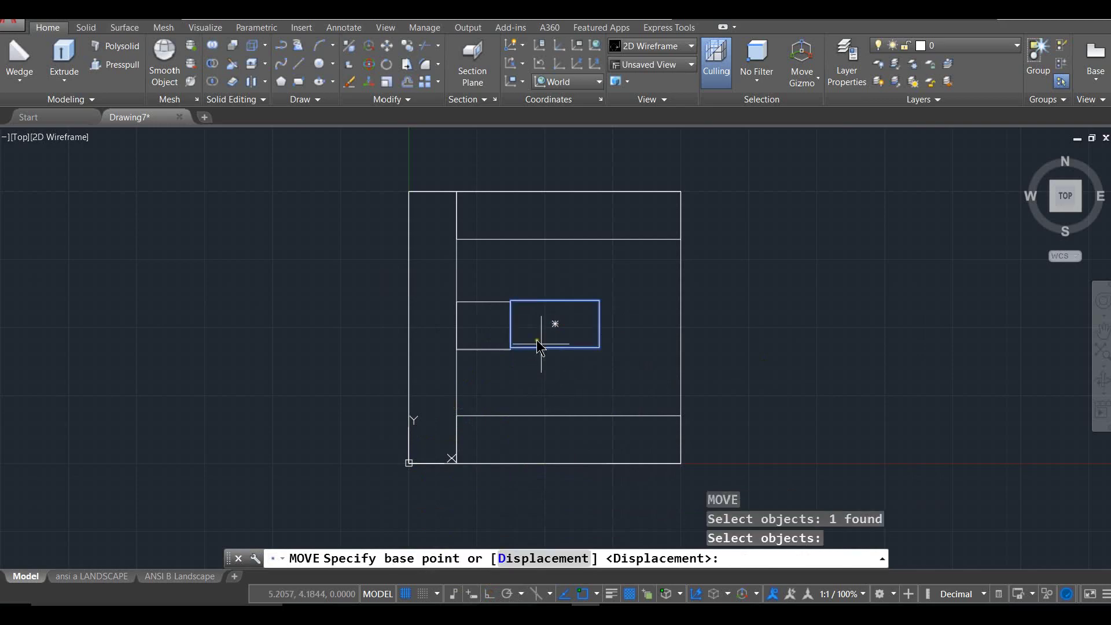
pyautogui.click(515, 324)
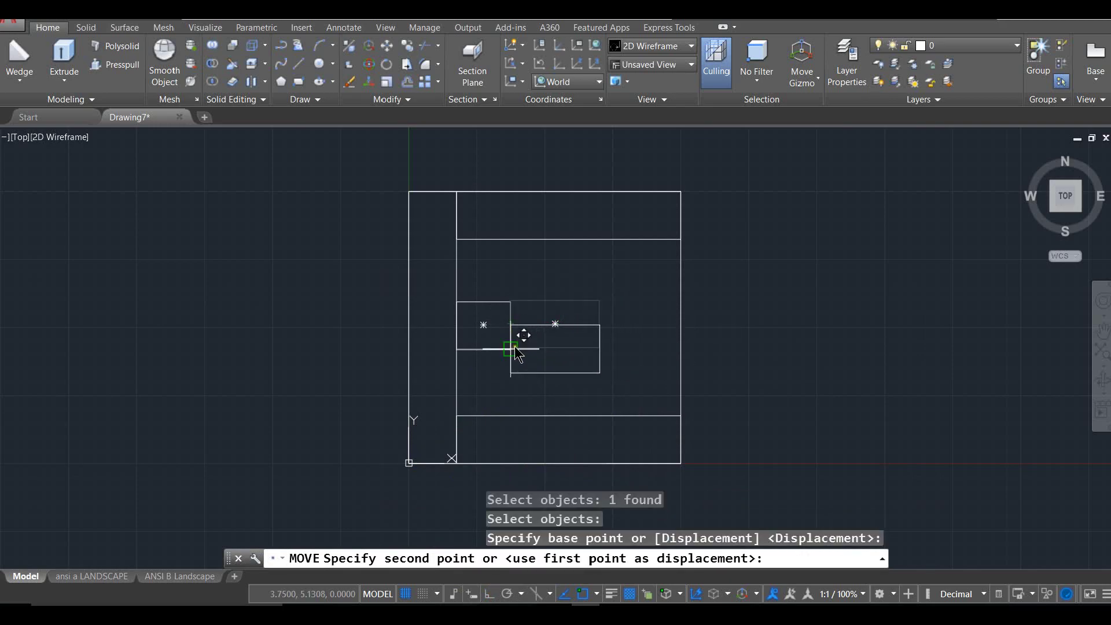
pyautogui.scroll(4, 515, 336)
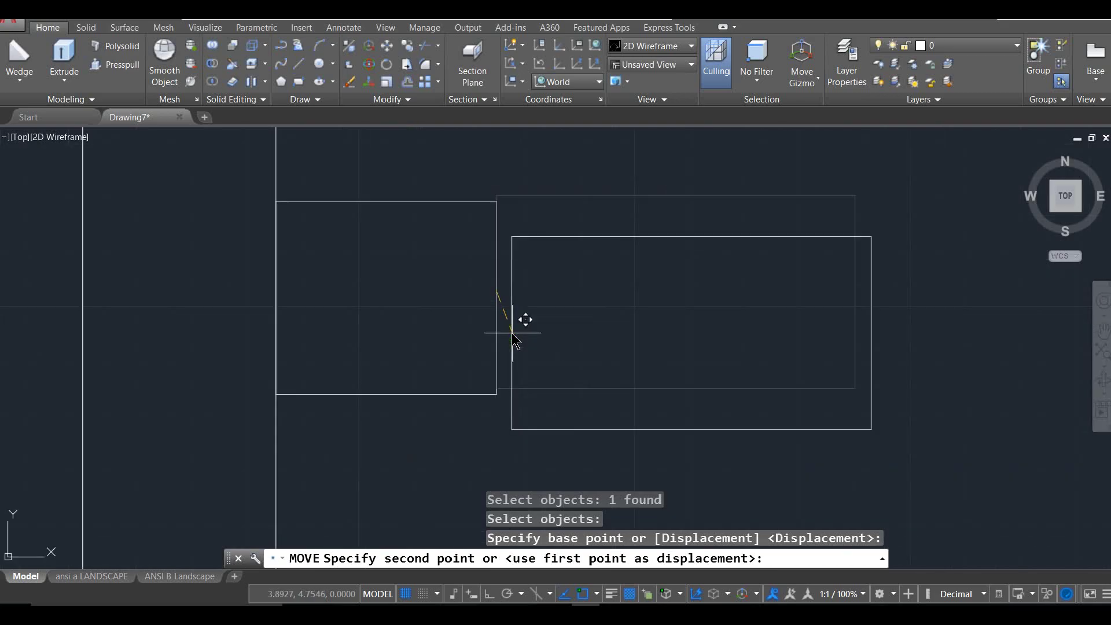
pyautogui.click(497, 303)
# Step: Recenter and orbit the view to see the part in 3D
pyautogui.scroll(-4, 586, 311)
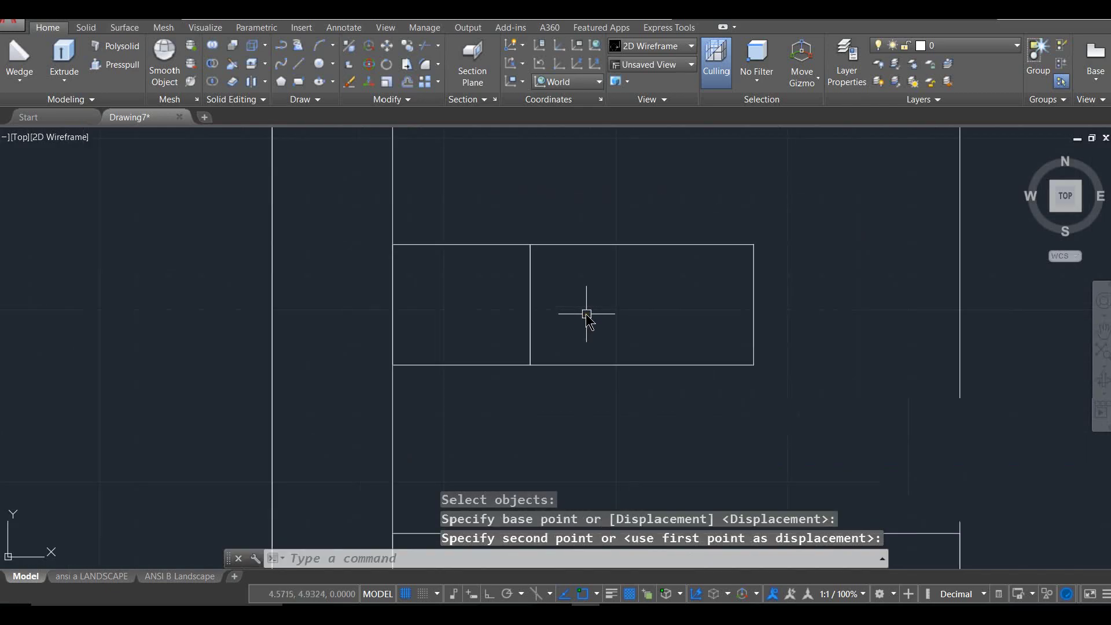
pyautogui.scroll(-2, 587, 315)
pyautogui.scroll(2, 587, 315)
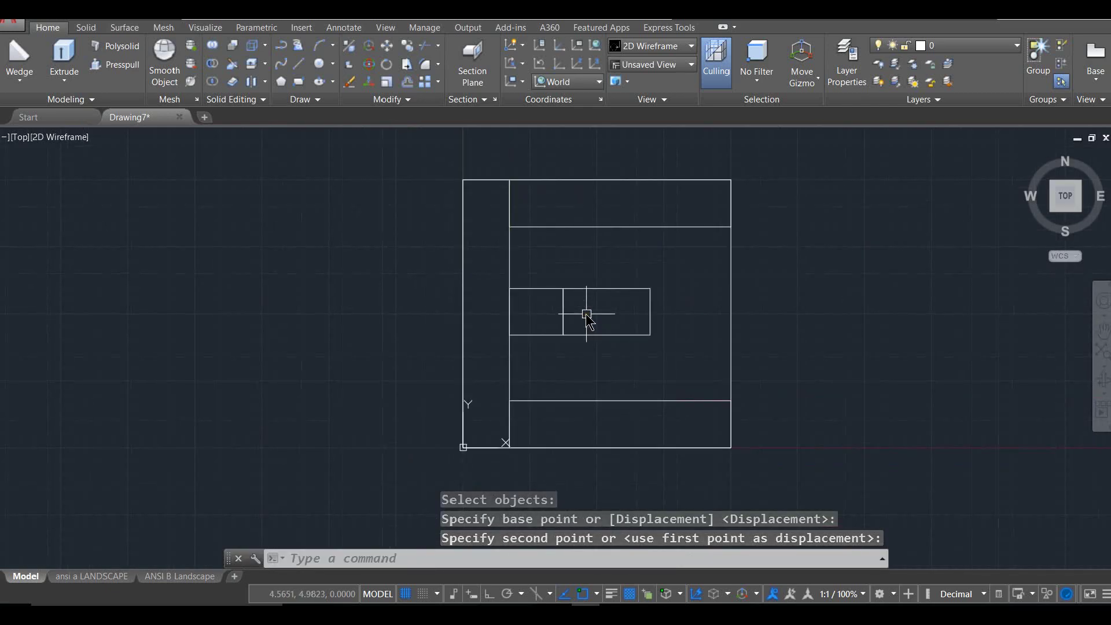
pyautogui.scroll(2, 587, 314)
pyautogui.scroll(-2, 587, 314)
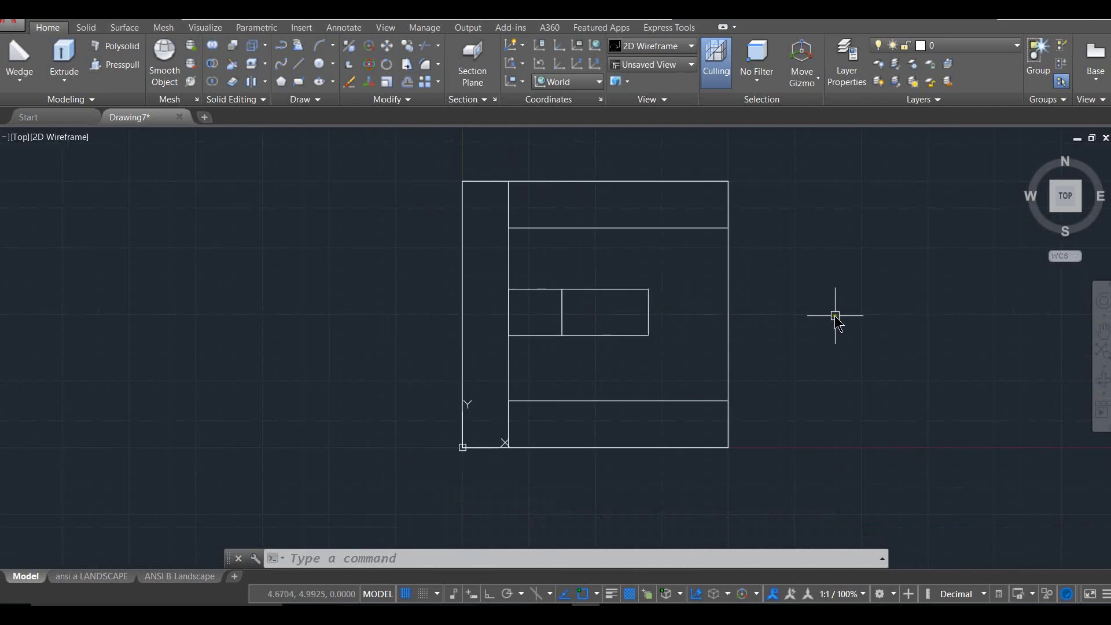
pyautogui.moveTo(831, 319)
pyautogui.mouseDown(button='middle')
pyautogui.moveTo(807, 329)
pyautogui.moveTo(756, 305)
pyautogui.moveTo(766, 324)
pyautogui.mouseUp(button='middle')
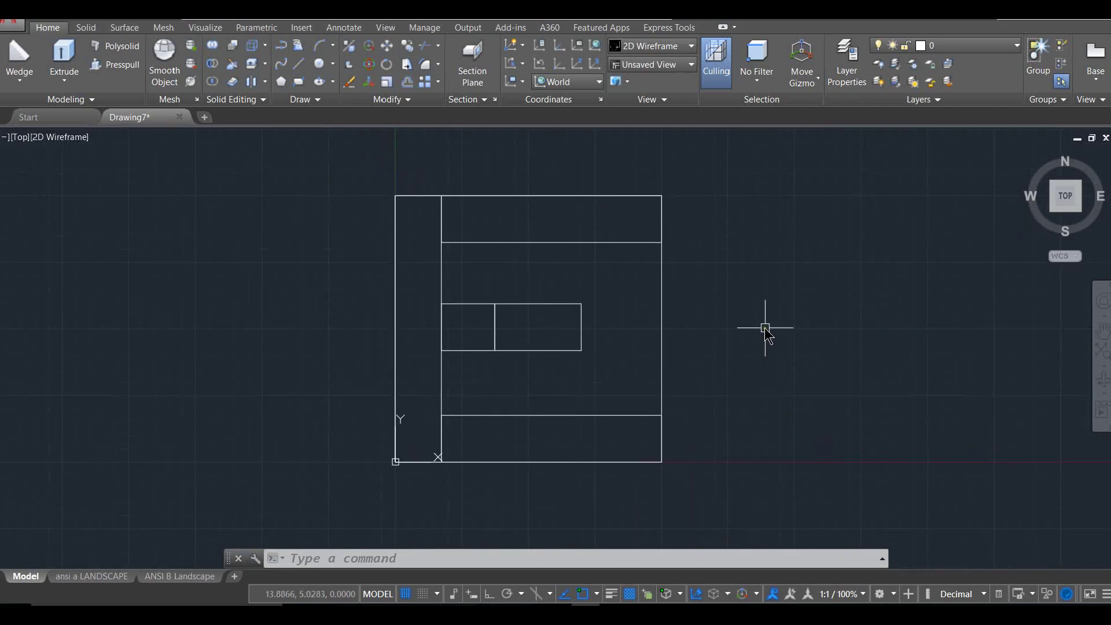
pyautogui.keyDown('shift'); pyautogui.moveTo(780, 368); pyautogui.dragTo(758, 275, button='middle'); pyautogui.keyUp('shift')
# Step: Extrude the outer 10 by 10 square as a solid to a depth of -1.75
pyautogui.click(448, 558)
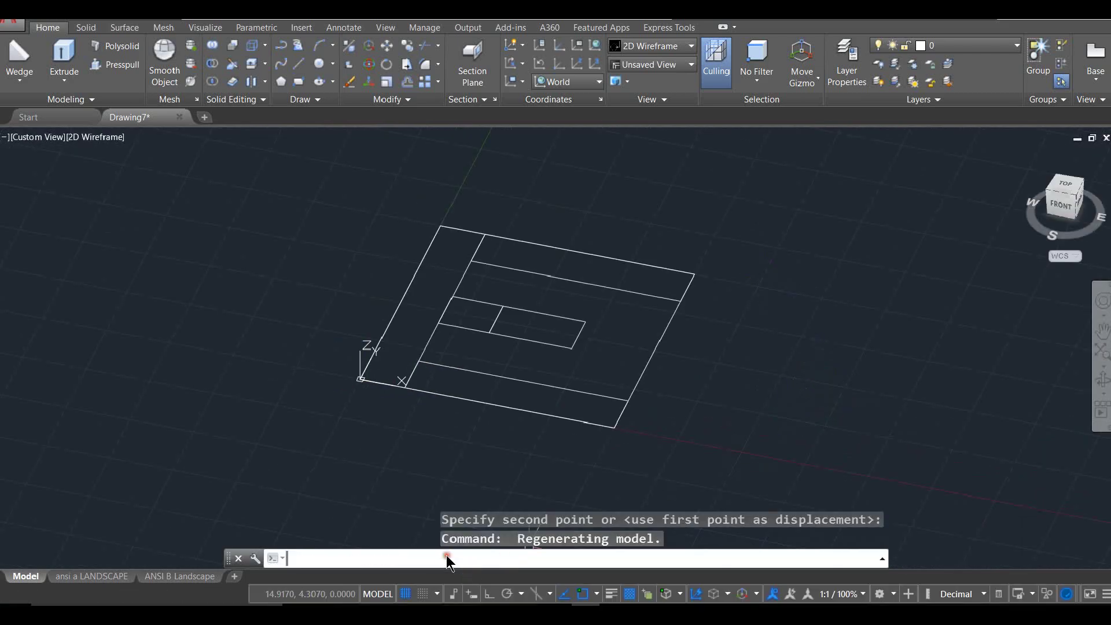
pyautogui.write('extrude')
pyautogui.press('Return')
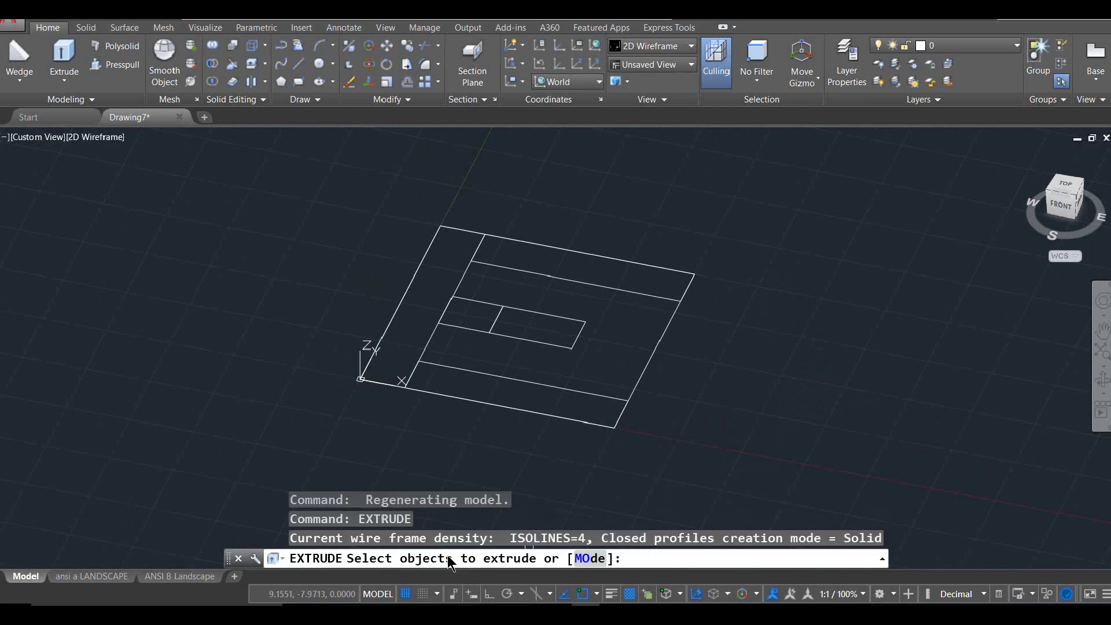
pyautogui.click(645, 363)
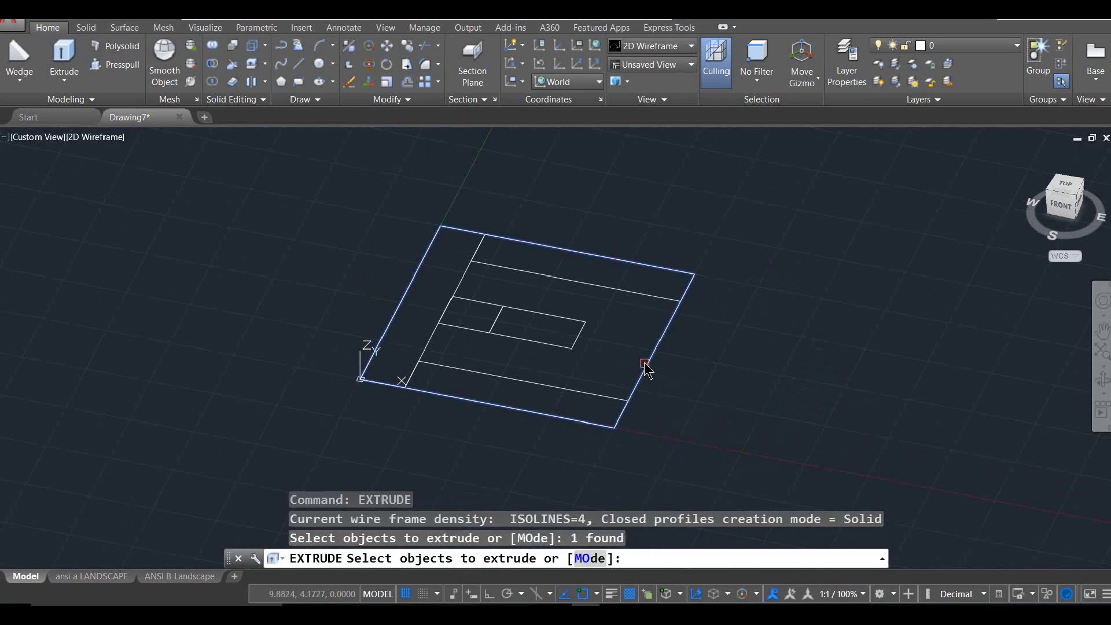
pyautogui.click(587, 559)
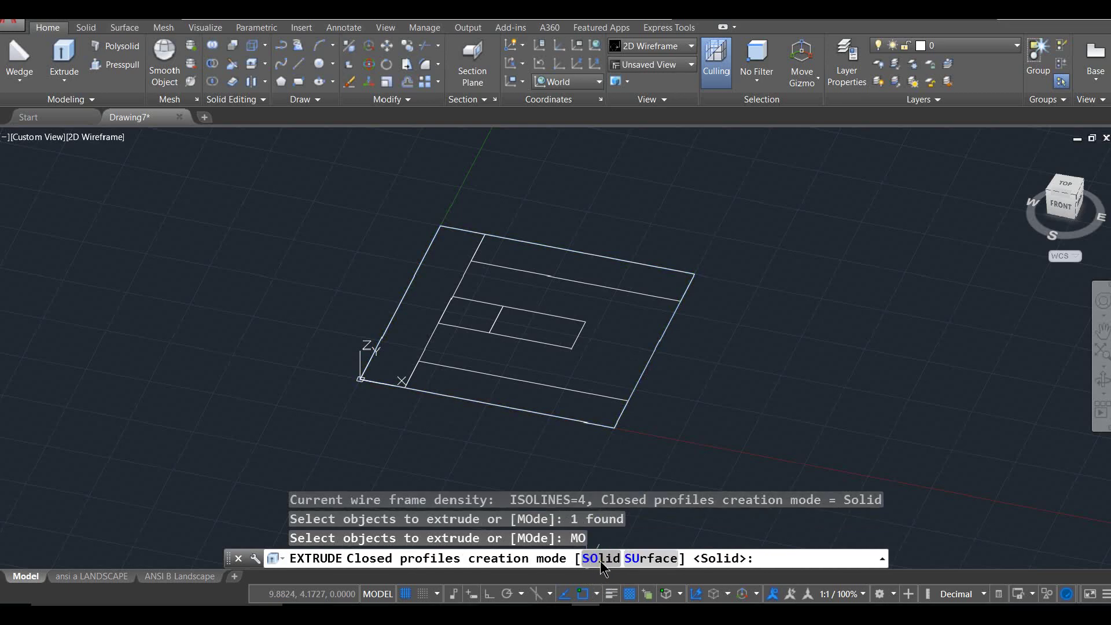
pyautogui.click(599, 559)
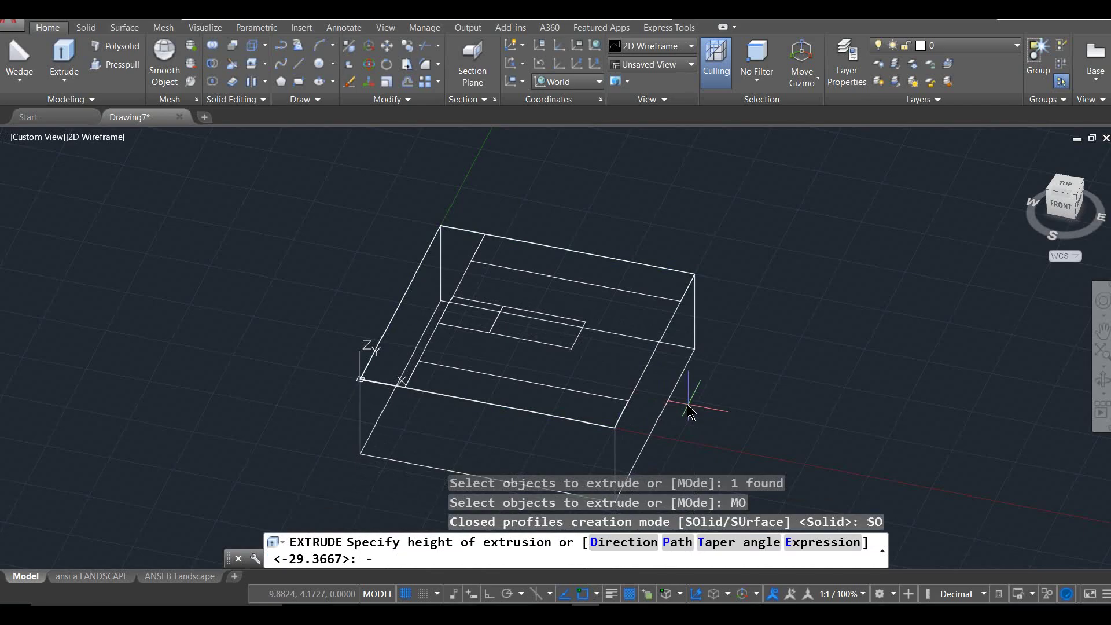
pyautogui.write('-1.75')
pyautogui.press('Return')
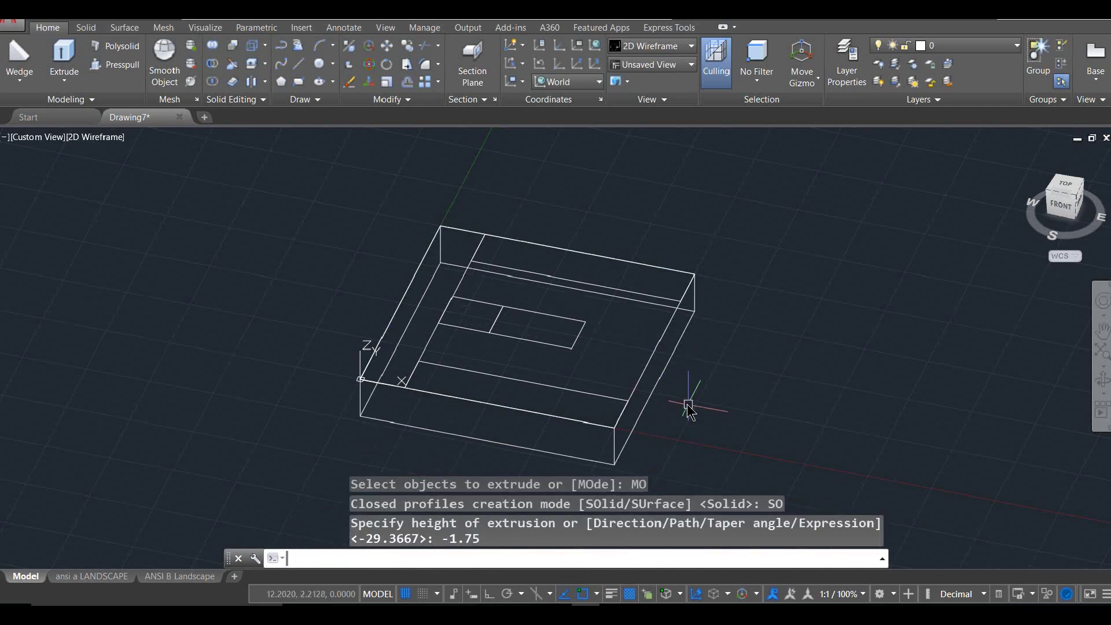
pyautogui.keyDown('shift'); pyautogui.moveTo(781, 372); pyautogui.dragTo(775, 425, button='middle'); pyautogui.keyUp('shift')
# Step: Extrude the left strip 7 units up into a wall
pyautogui.press('Return')
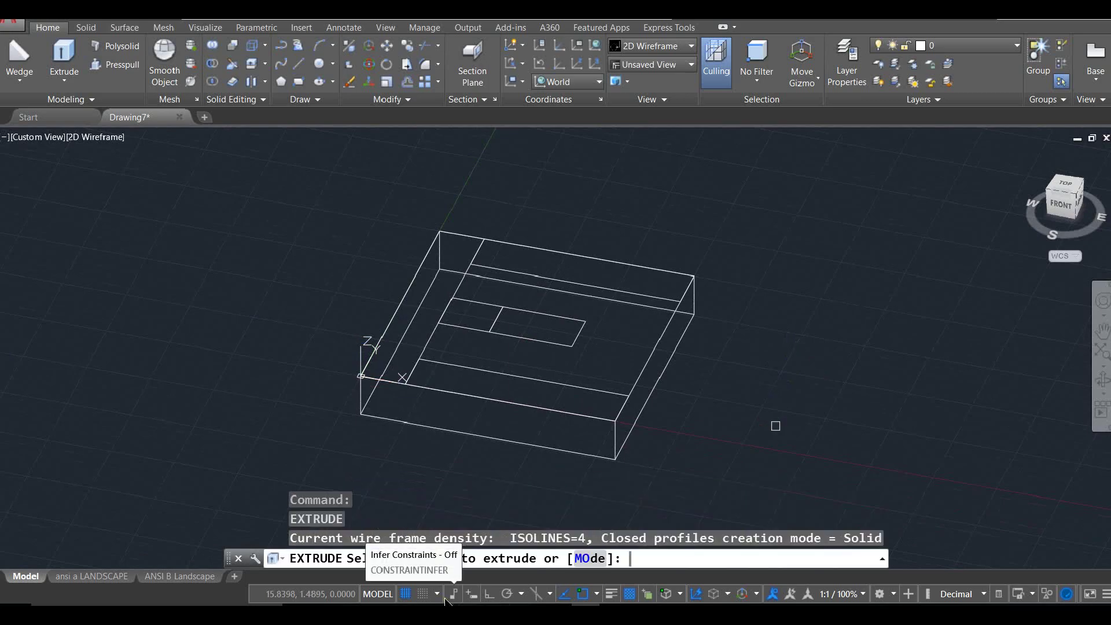
pyautogui.click(466, 280)
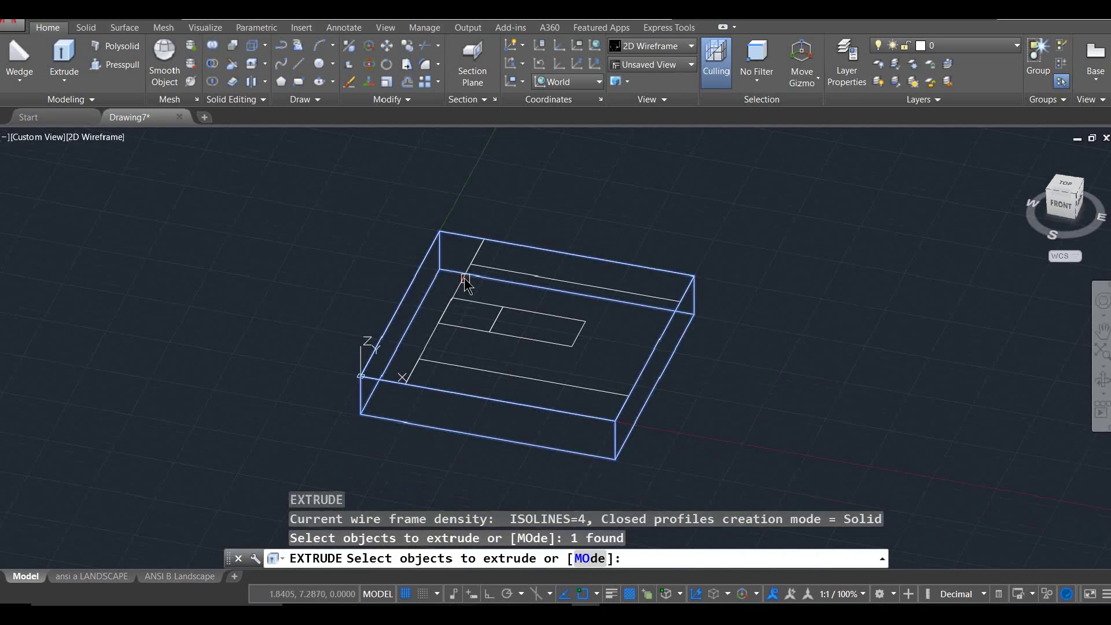
pyautogui.press('Escape')
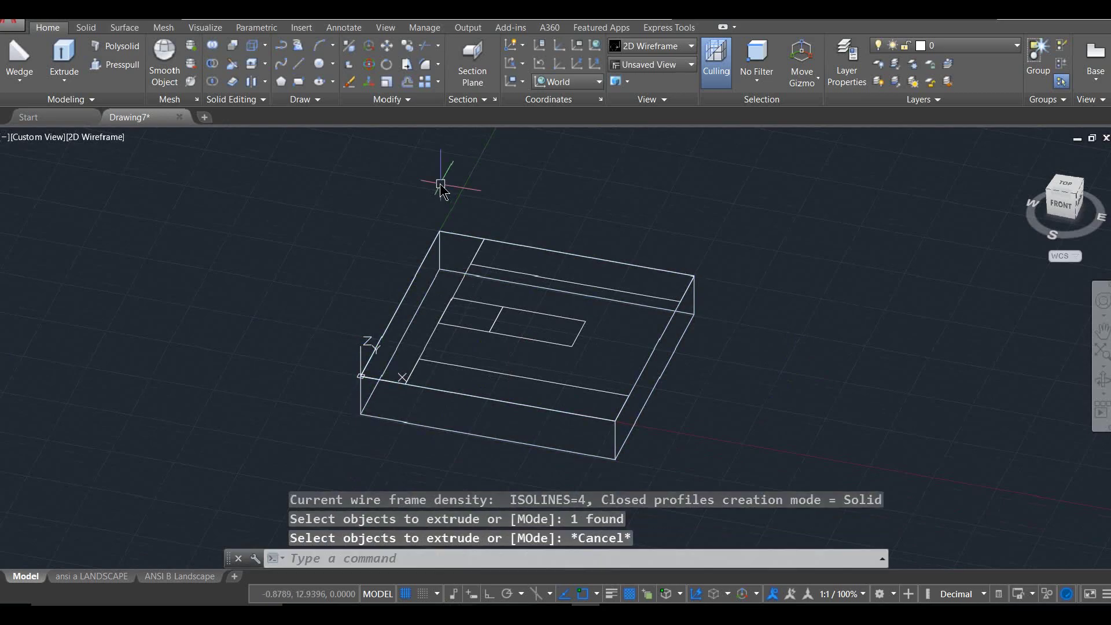
pyautogui.press('Return')
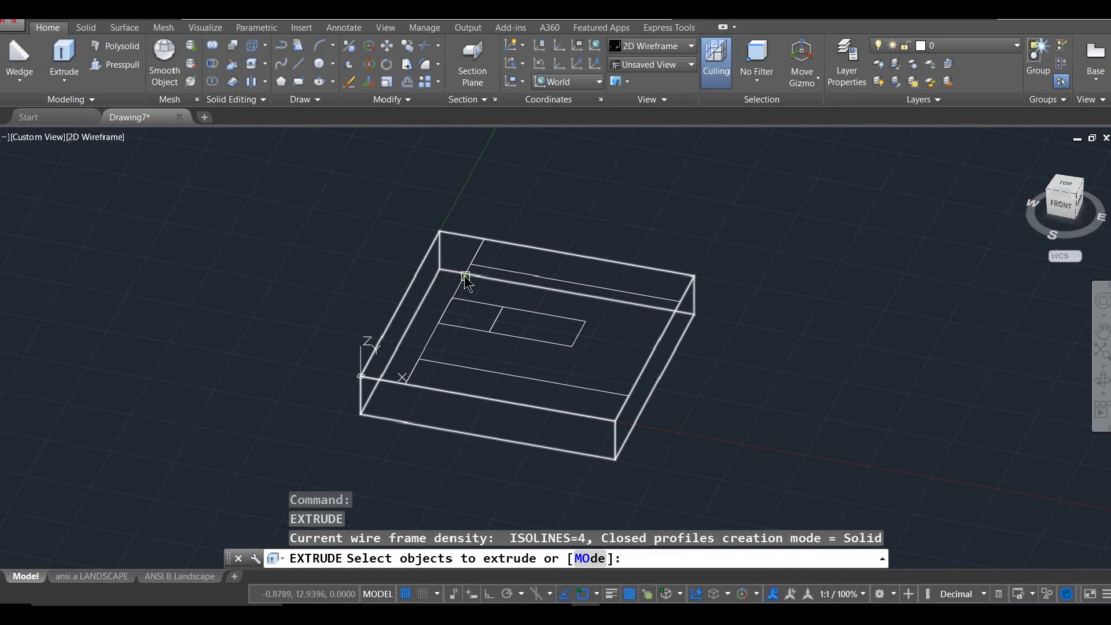
pyautogui.click(425, 346)
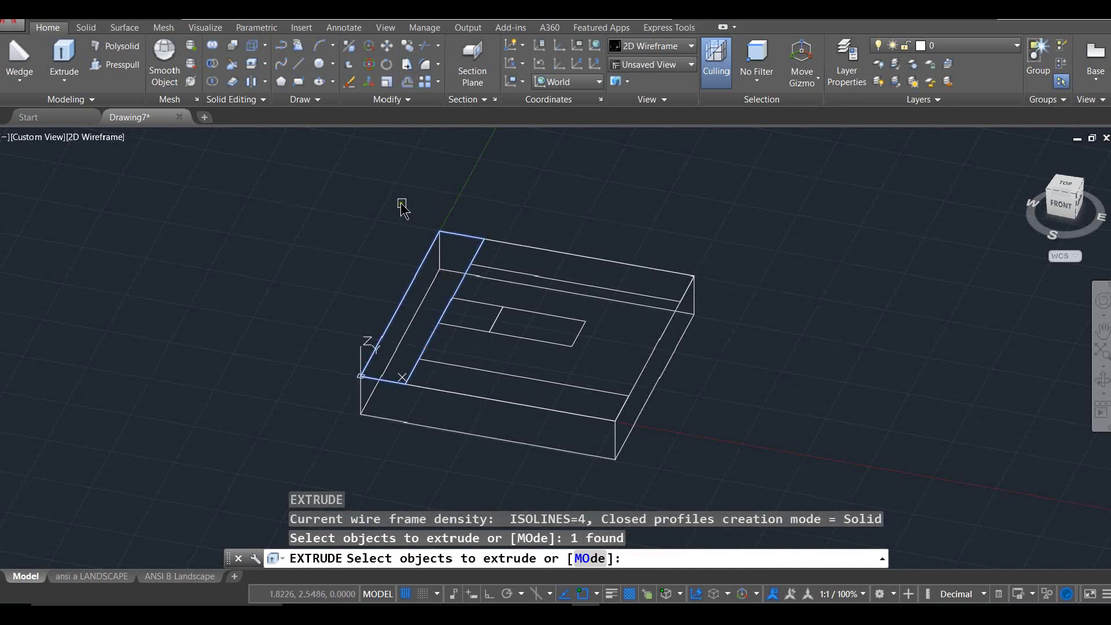
pyautogui.press('Return')
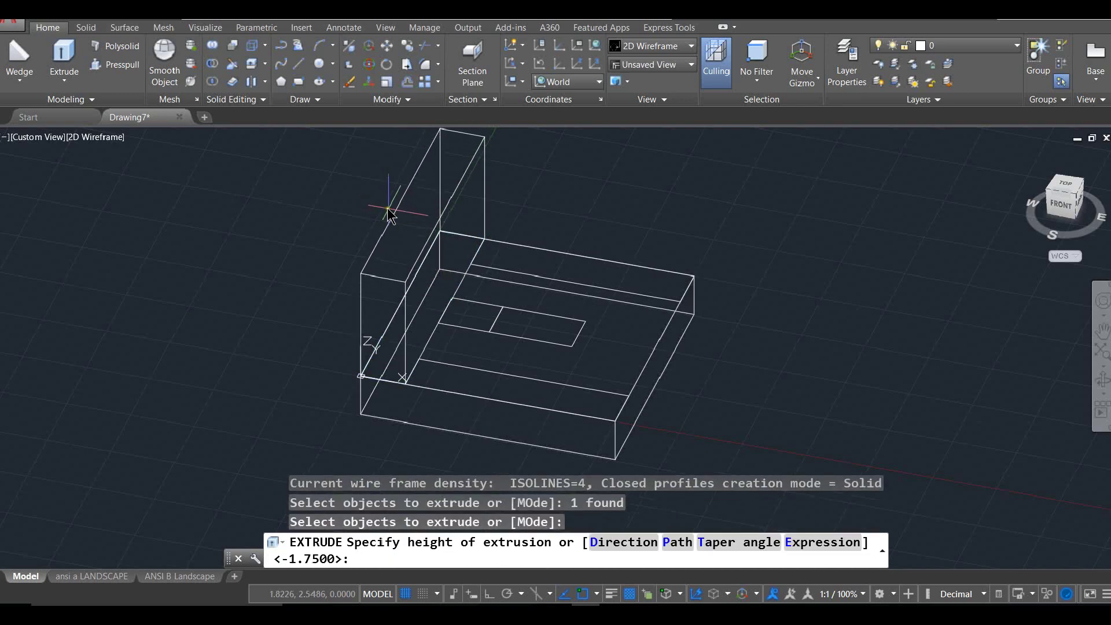
pyautogui.write('7')
pyautogui.press('Return')
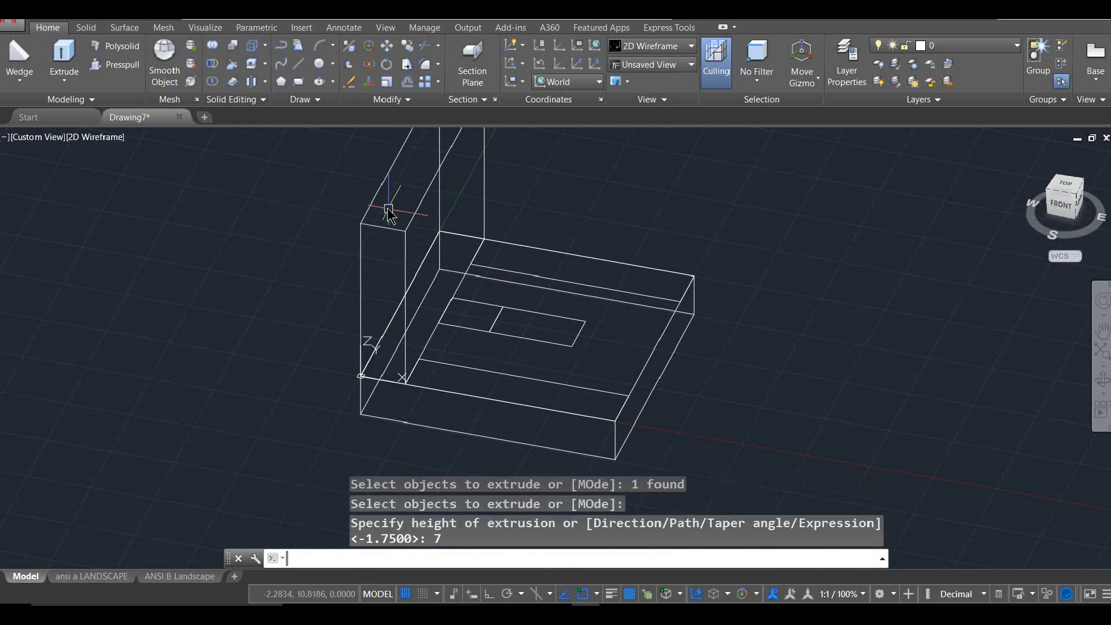
# Step: Extrude the small 2 by 1.75 rectangle 4 units up into a block
pyautogui.press('Return')
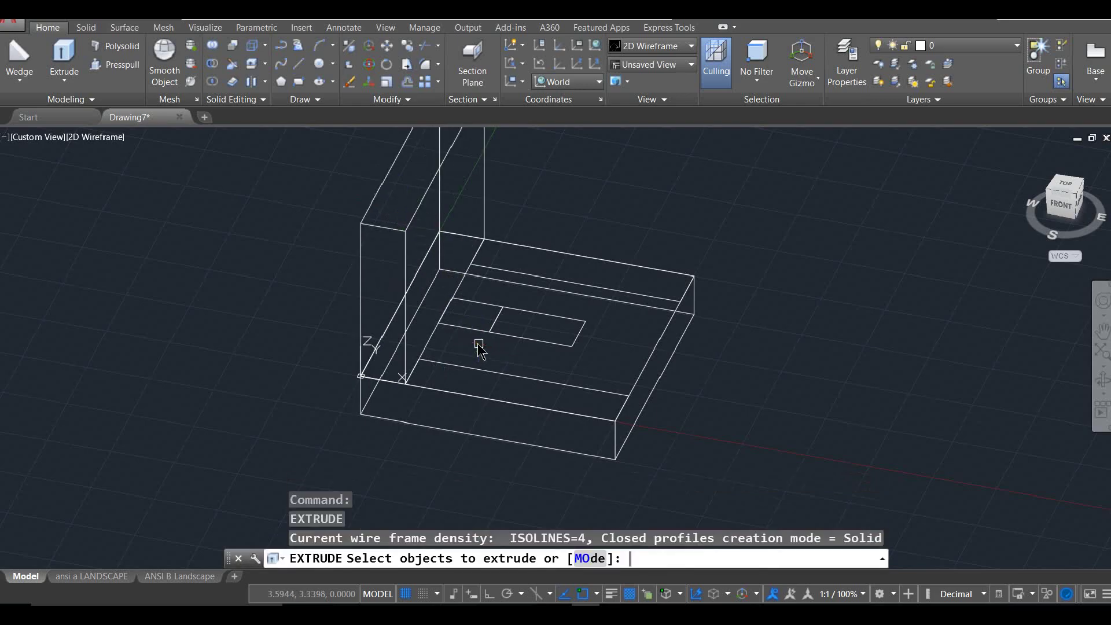
pyautogui.click(486, 305)
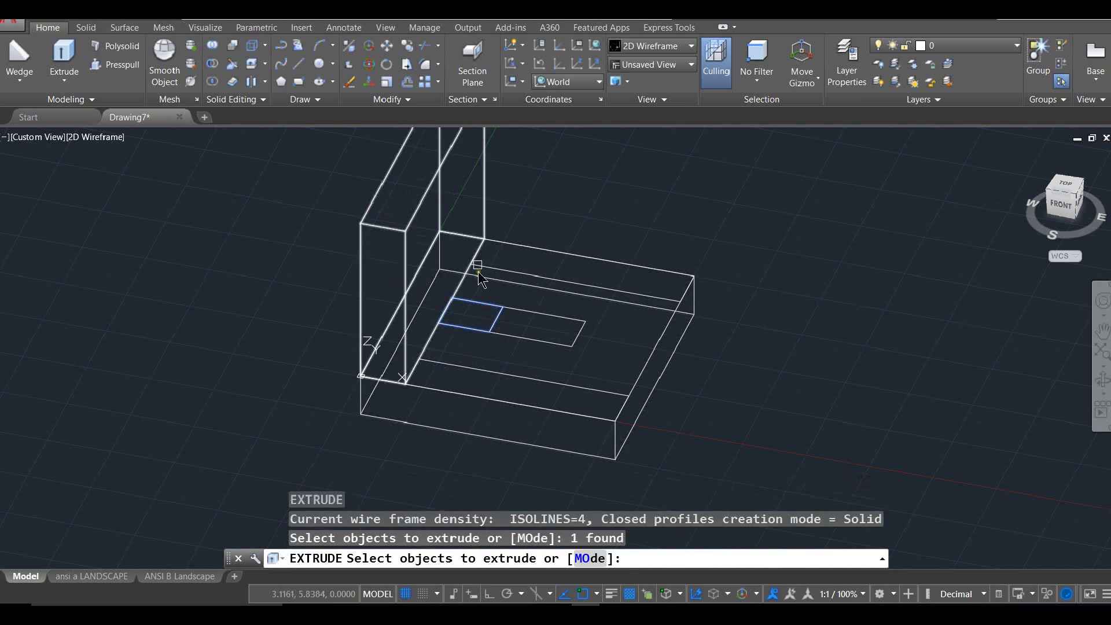
pyautogui.press('Return')
pyautogui.write('4')
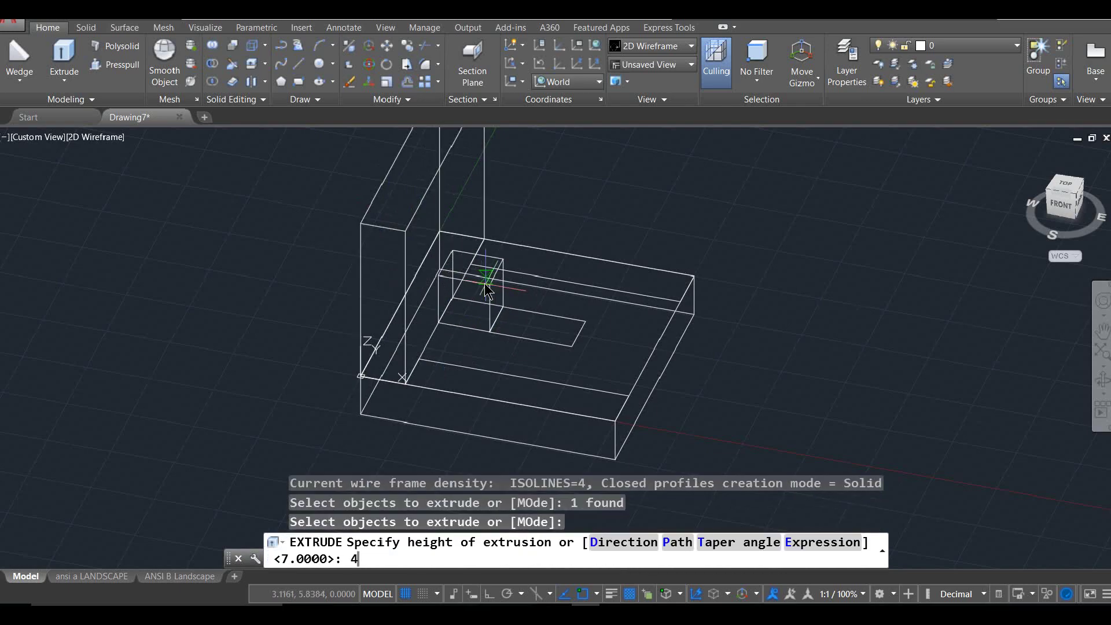
pyautogui.press('Return')
pyautogui.scroll(2, 745, 293)
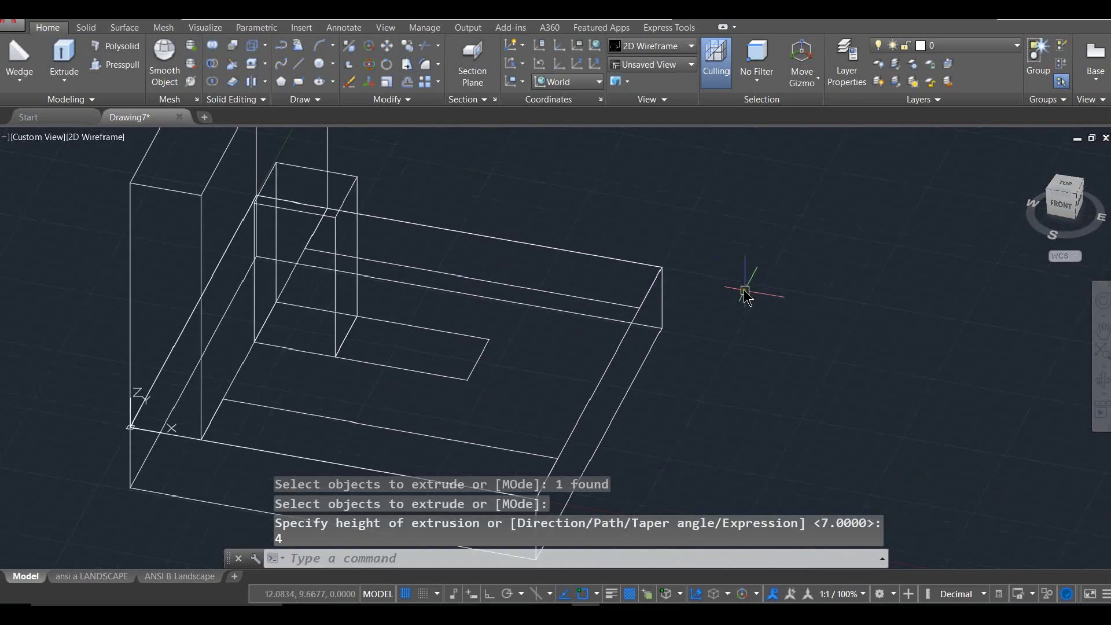
pyautogui.scroll(-2, 746, 295)
pyautogui.keyDown('shift'); pyautogui.moveTo(798, 327); pyautogui.dragTo(751, 320, button='middle'); pyautogui.keyUp('shift')
pyautogui.scroll(2, 783, 308)
pyautogui.scroll(-2, 801, 280)
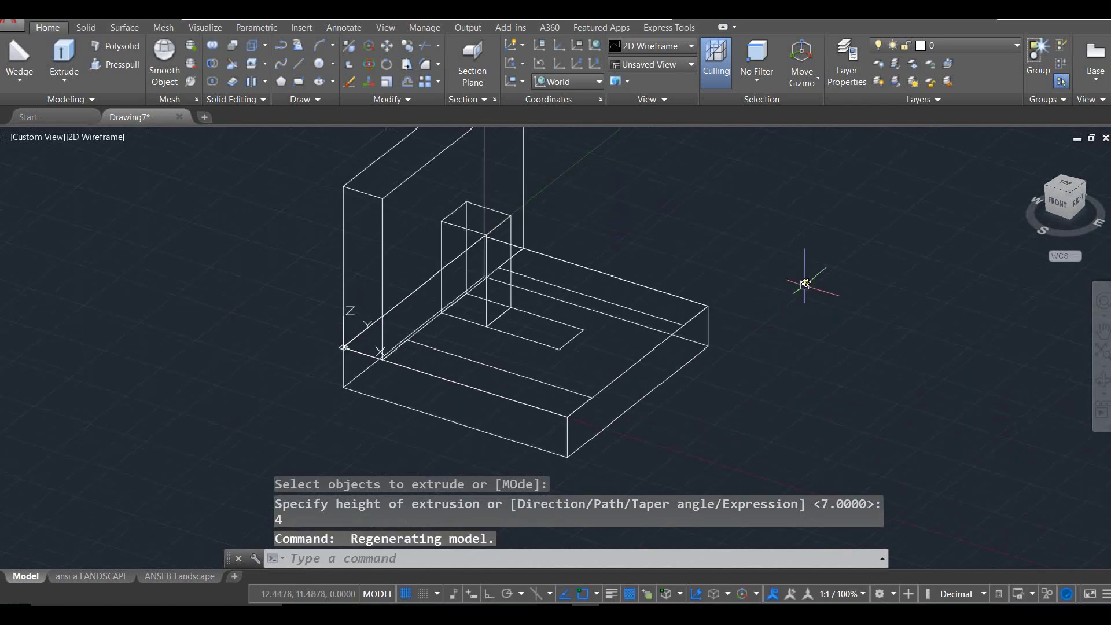
# Step: Open the Box/Wedge dropdown in the Home tab's Modeling panel
pyautogui.click(26, 75)
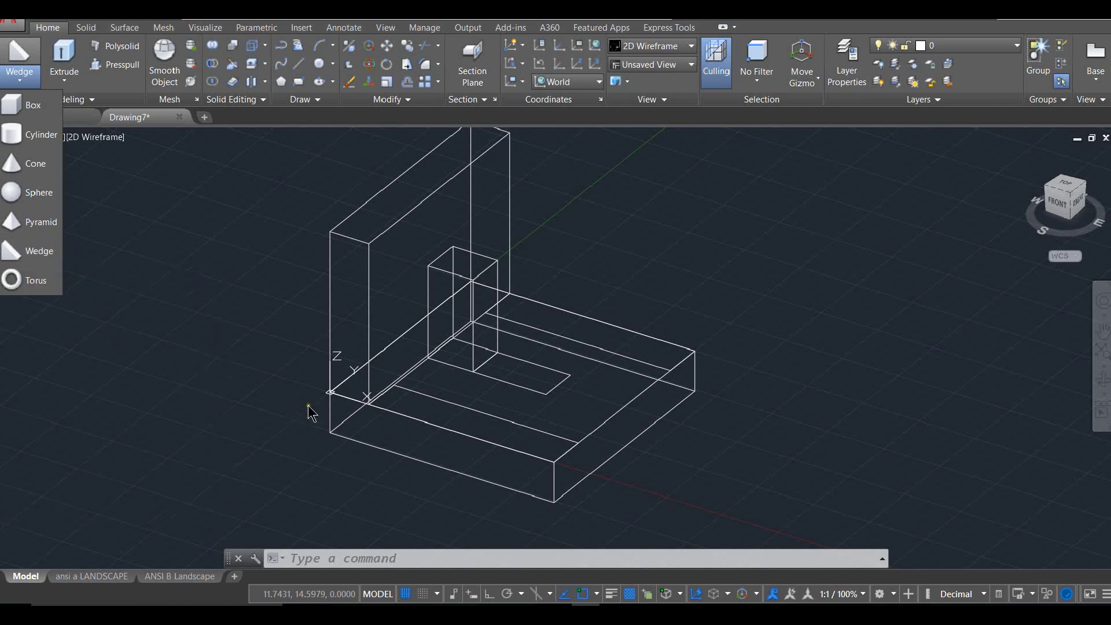
# Step: Draw a 3.25-tall wedge on the base's front strip, sloping down from the left wall
pyautogui.click(35, 251)
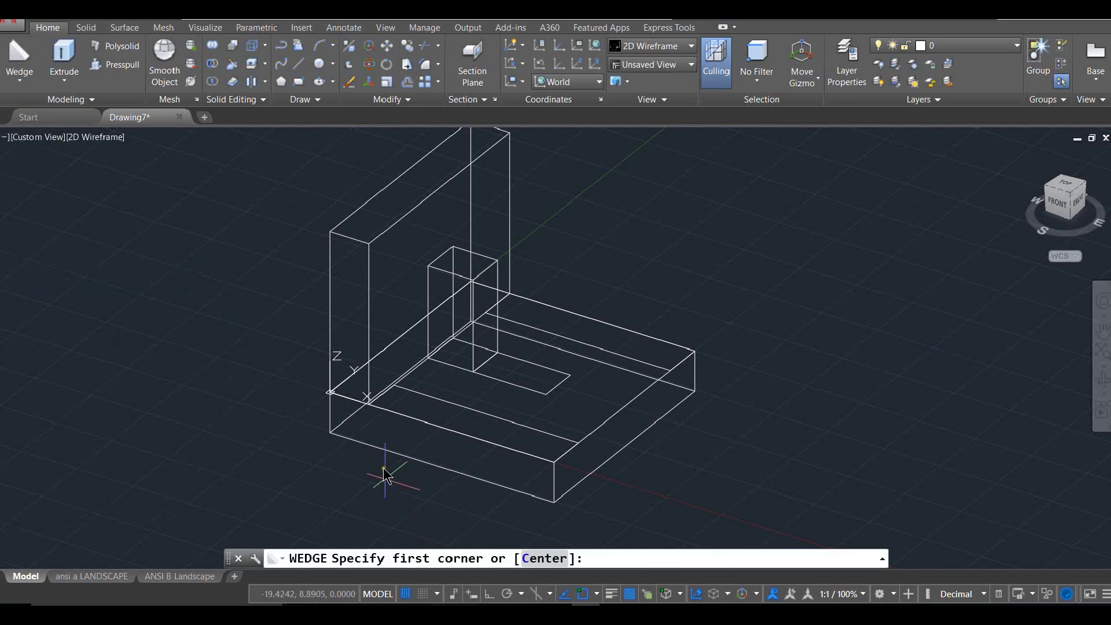
pyautogui.click(369, 404)
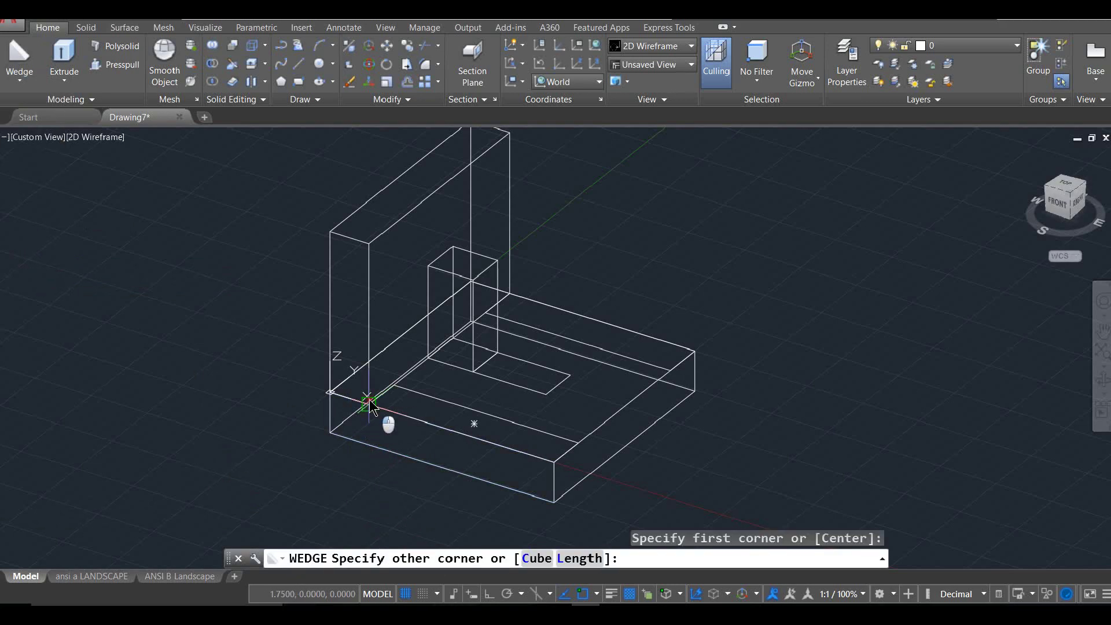
pyautogui.click(579, 443)
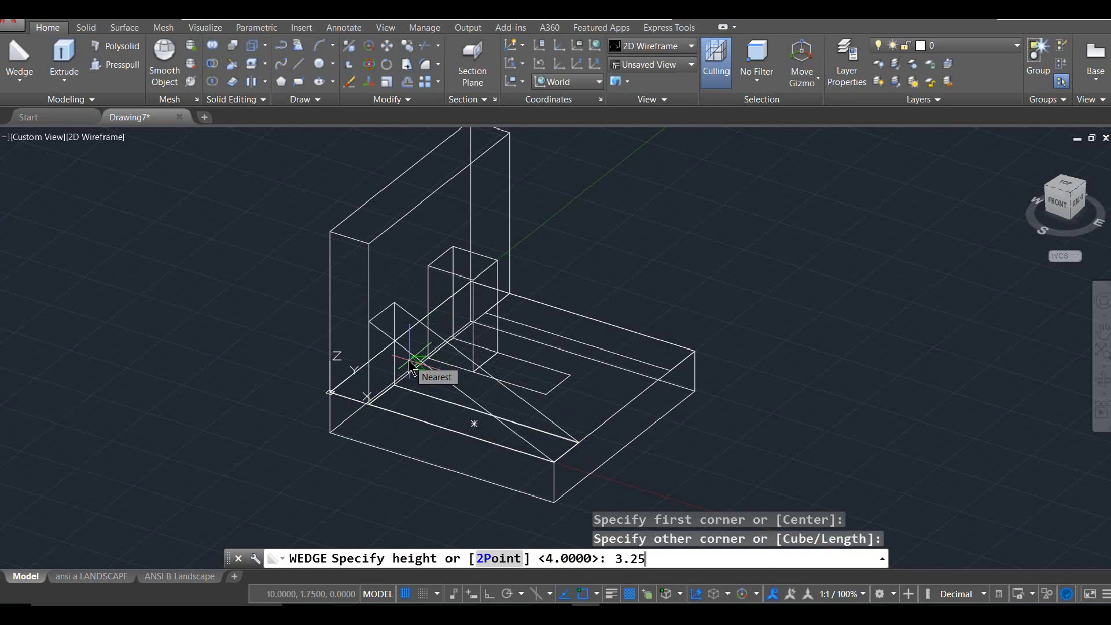
pyautogui.write('3.25')
pyautogui.press('Return')
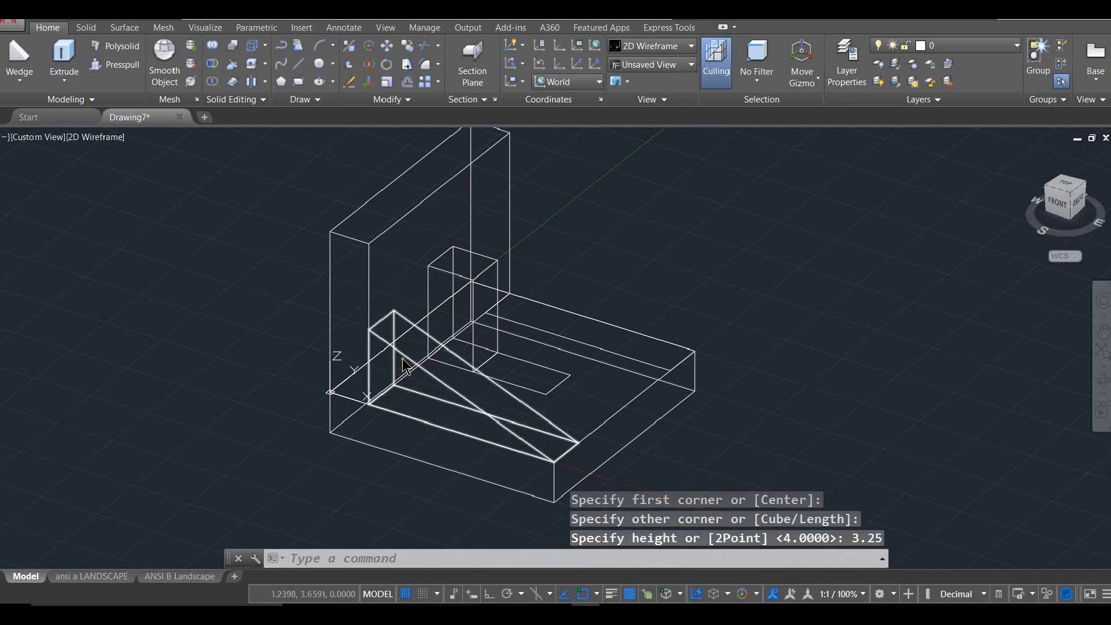
pyautogui.keyDown('shift'); pyautogui.moveTo(707, 359); pyautogui.dragTo(745, 317, button='middle'); pyautogui.keyUp('shift')
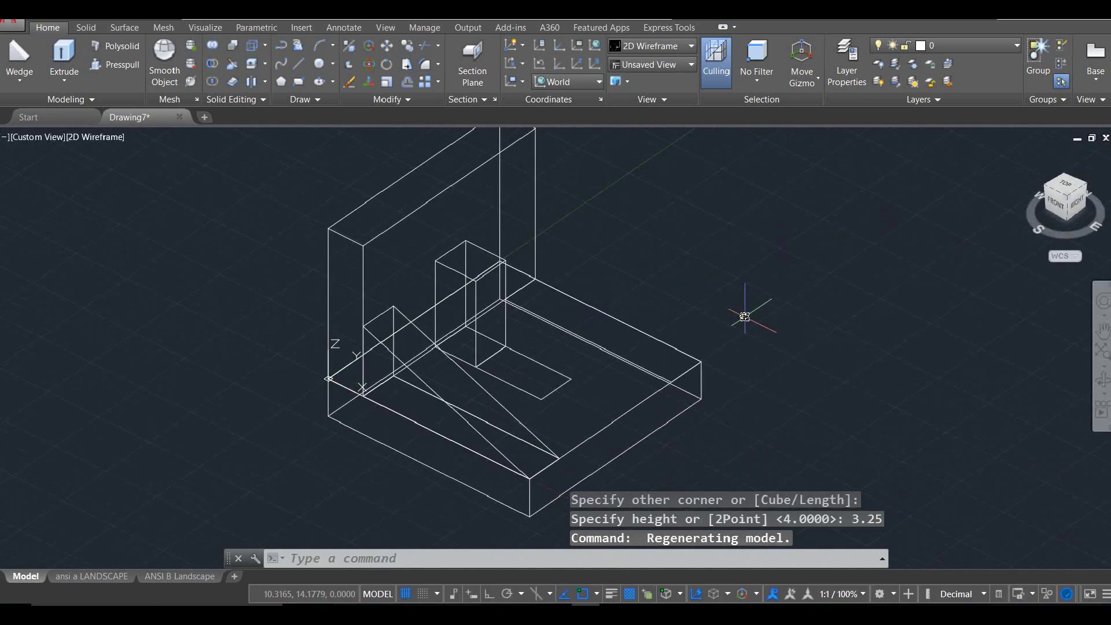
pyautogui.press('Return')
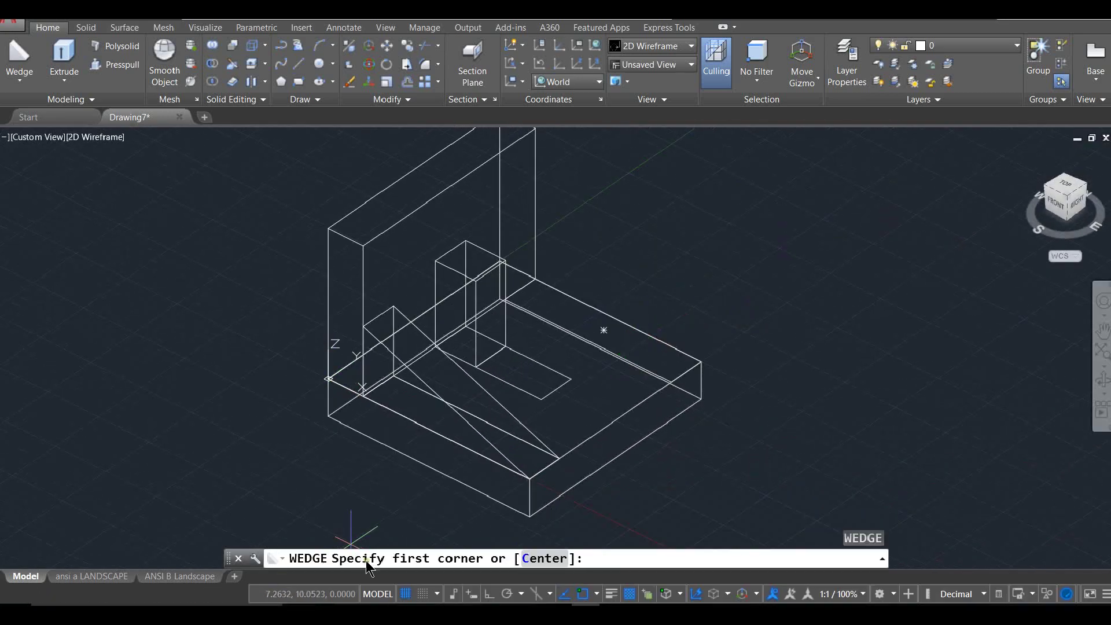
# Step: Add a second wedge on the base, its height snapped to the small block's top
pyautogui.click(481, 366)
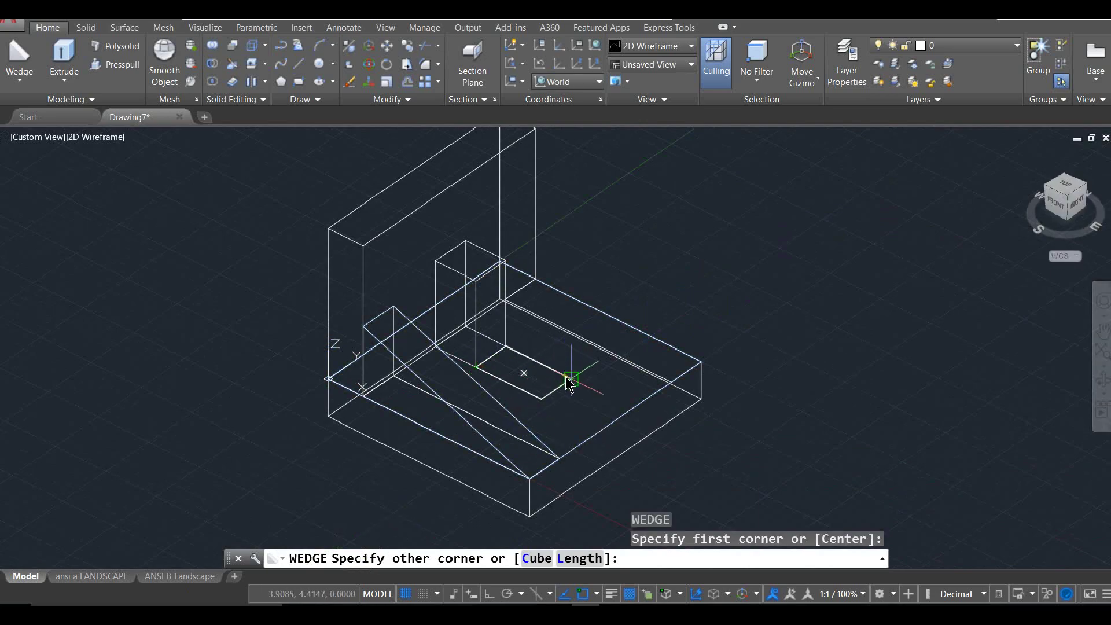
pyautogui.click(571, 378)
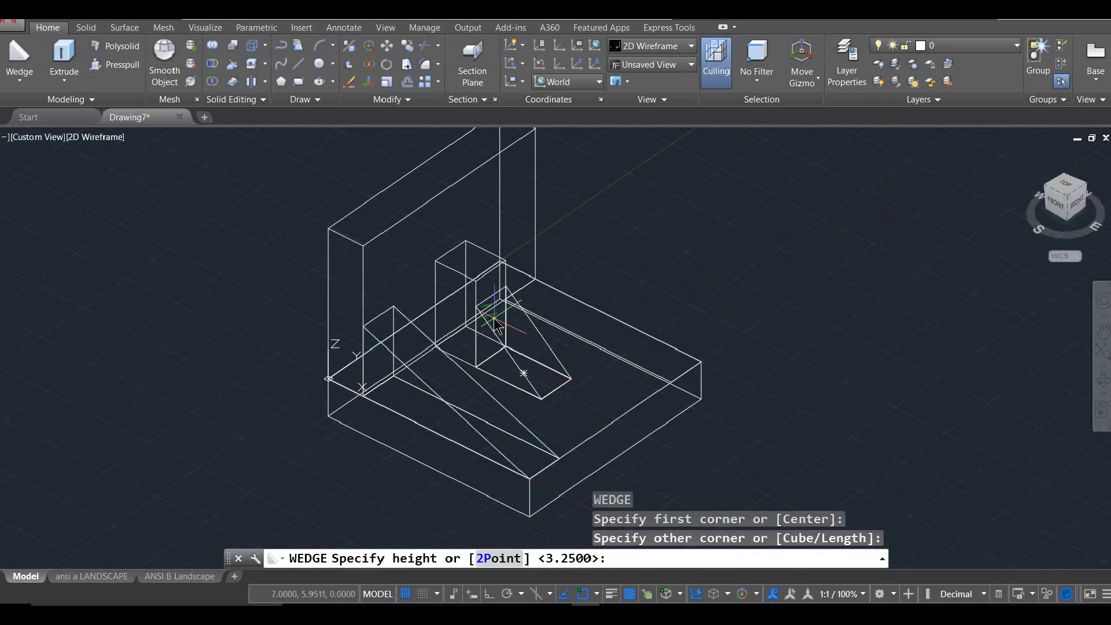
pyautogui.click(481, 284)
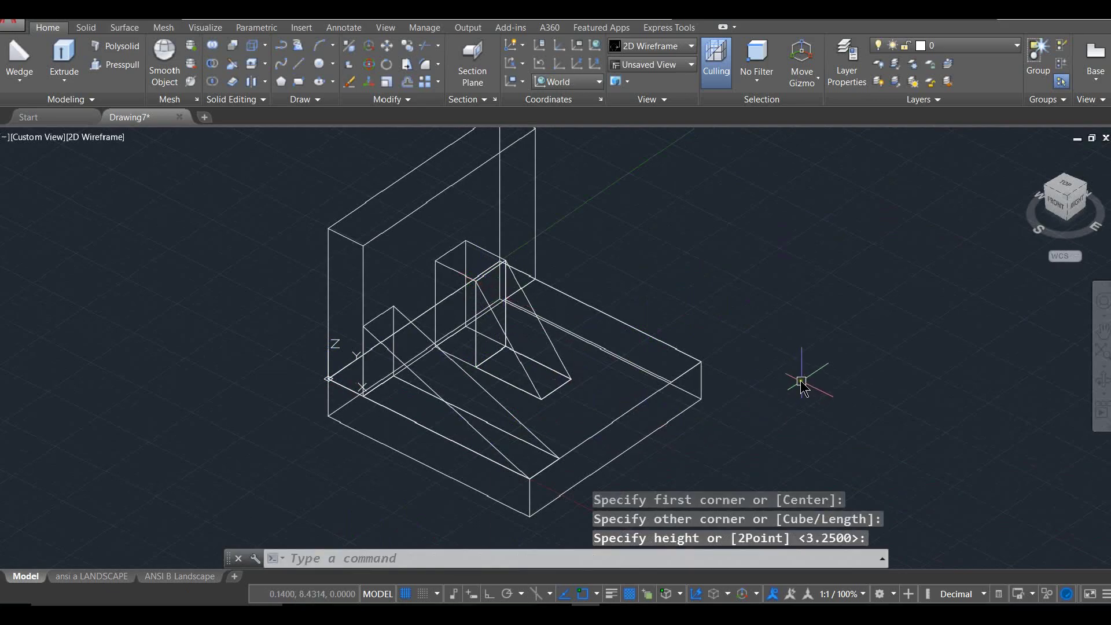
pyautogui.keyDown('shift'); pyautogui.moveTo(806, 380); pyautogui.dragTo(766, 384, button='middle'); pyautogui.keyUp('shift')
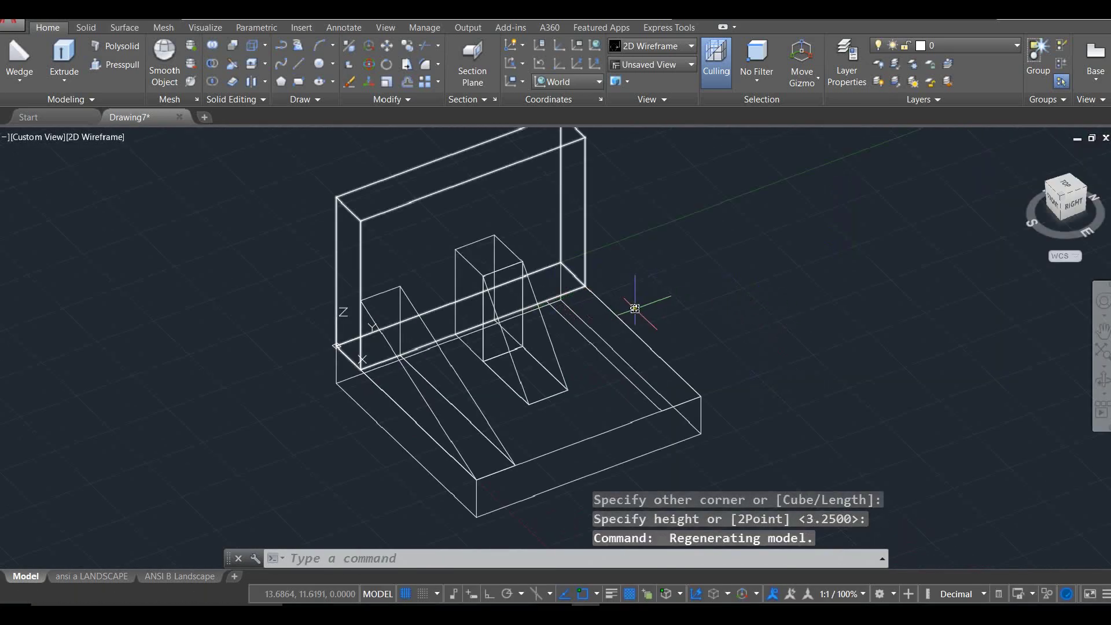
# Step: Add a third 3.25-tall wedge along the base's opposite edge
pyautogui.write('wedge')
pyautogui.press('Return')
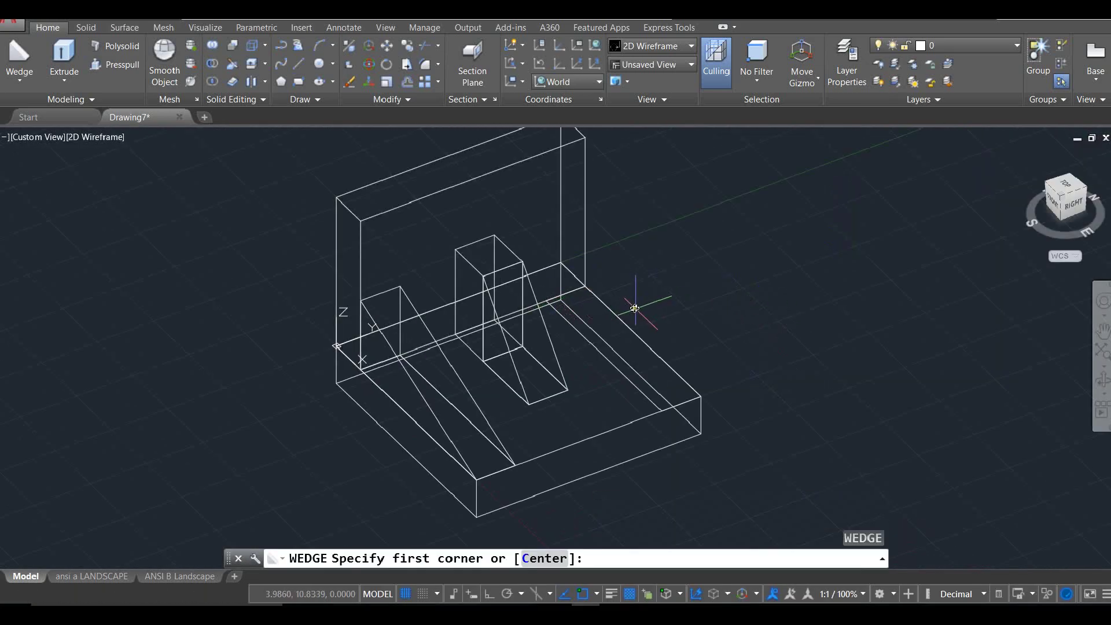
pyautogui.click(549, 300)
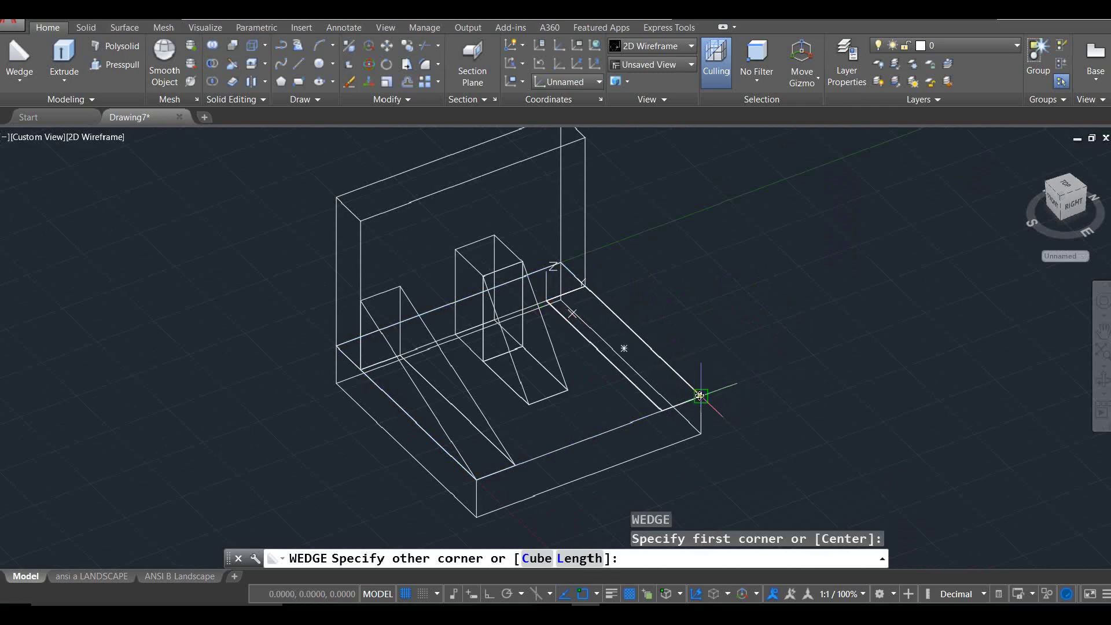
pyautogui.click(699, 395)
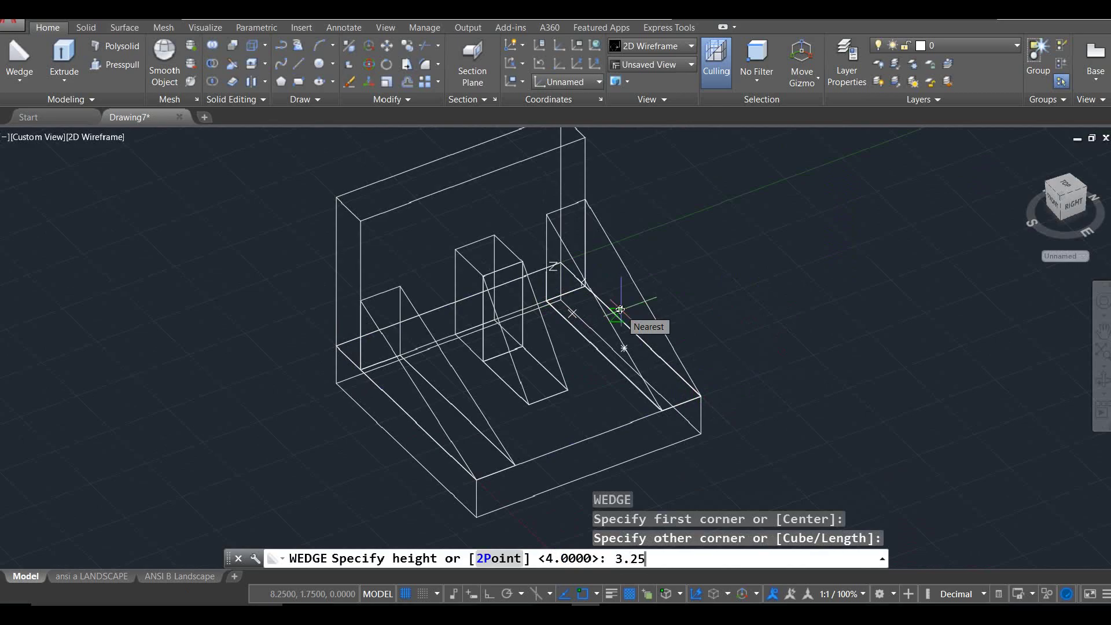
pyautogui.press('Return')
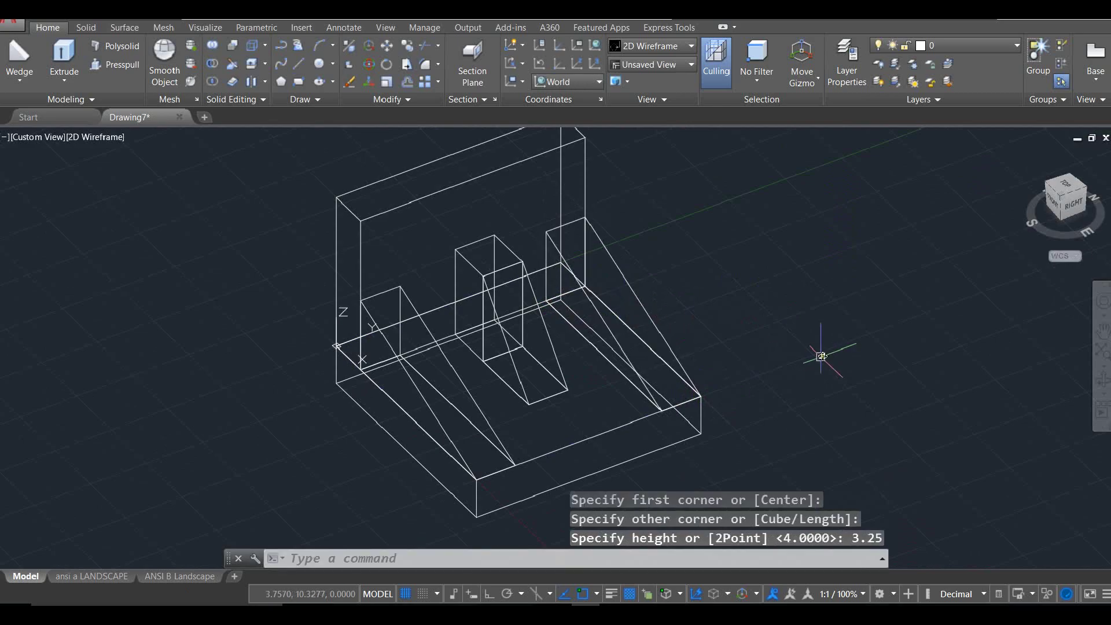
pyautogui.keyDown('shift'); pyautogui.moveTo(828, 354); pyautogui.dragTo(903, 333, button='middle'); pyautogui.keyUp('shift')
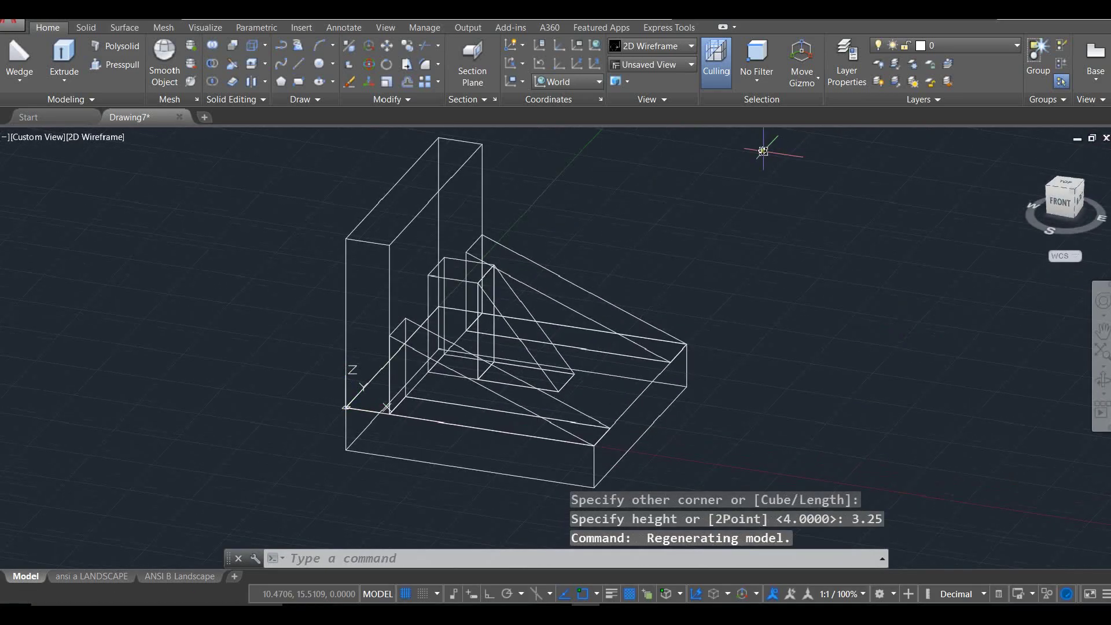
# Step: Draw a 1.75-tall wedge spanning the top of the left wall
pyautogui.press('Return')
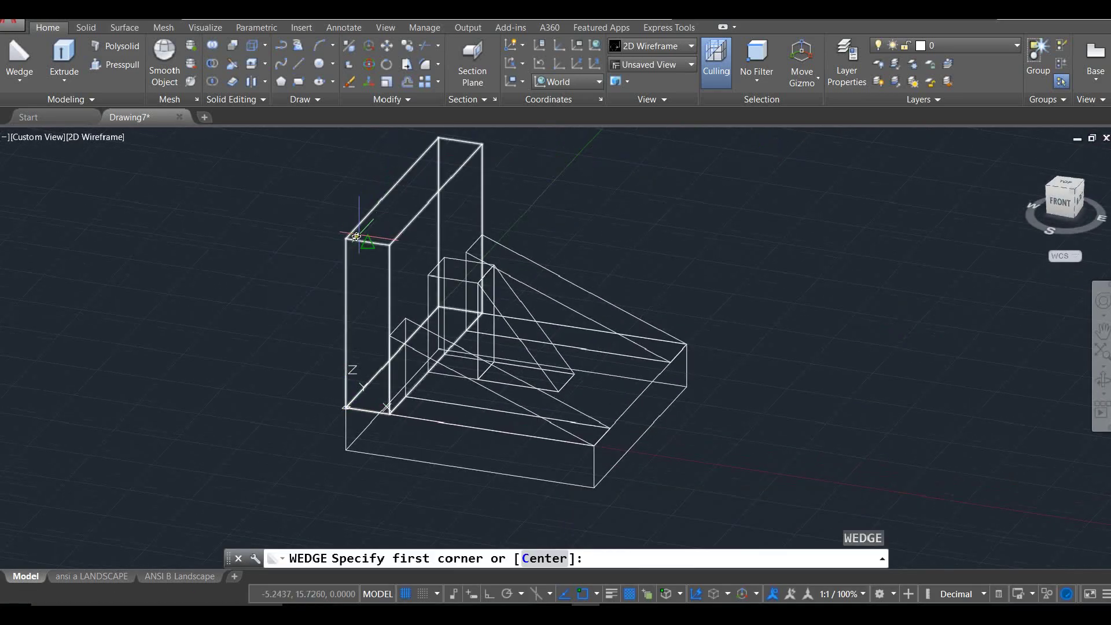
pyautogui.click(346, 238)
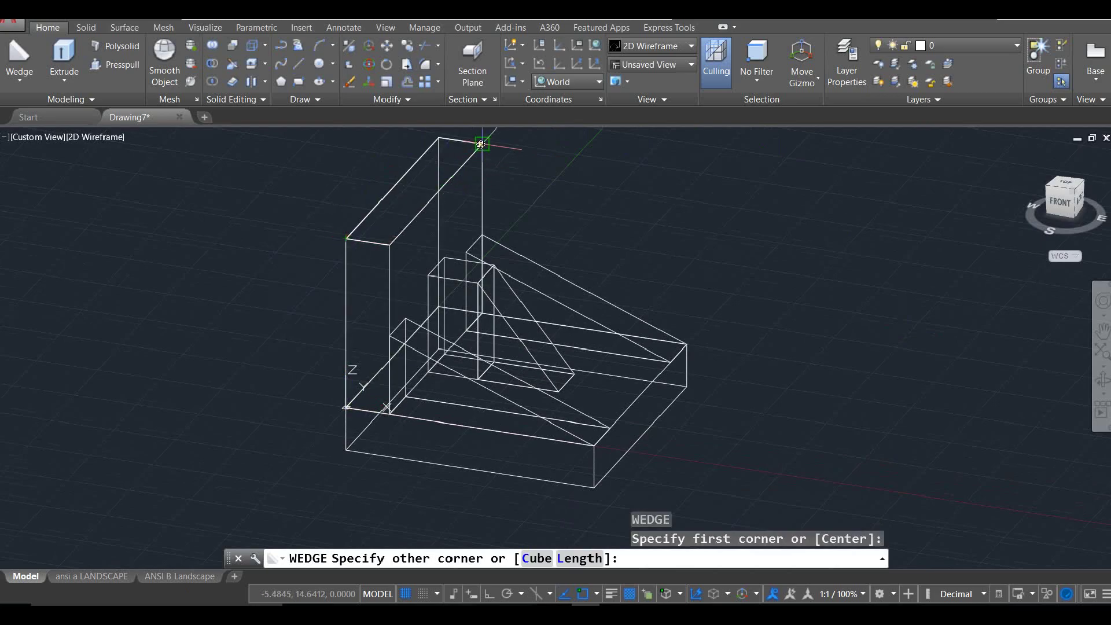
pyautogui.click(483, 143)
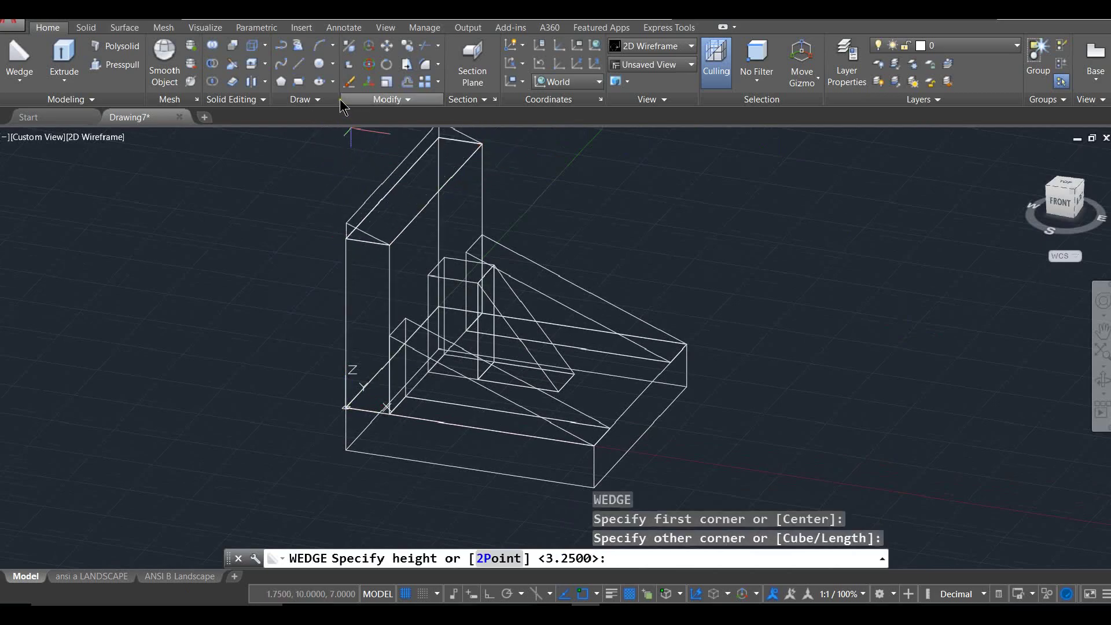
pyautogui.write('1.75')
pyautogui.press('Return')
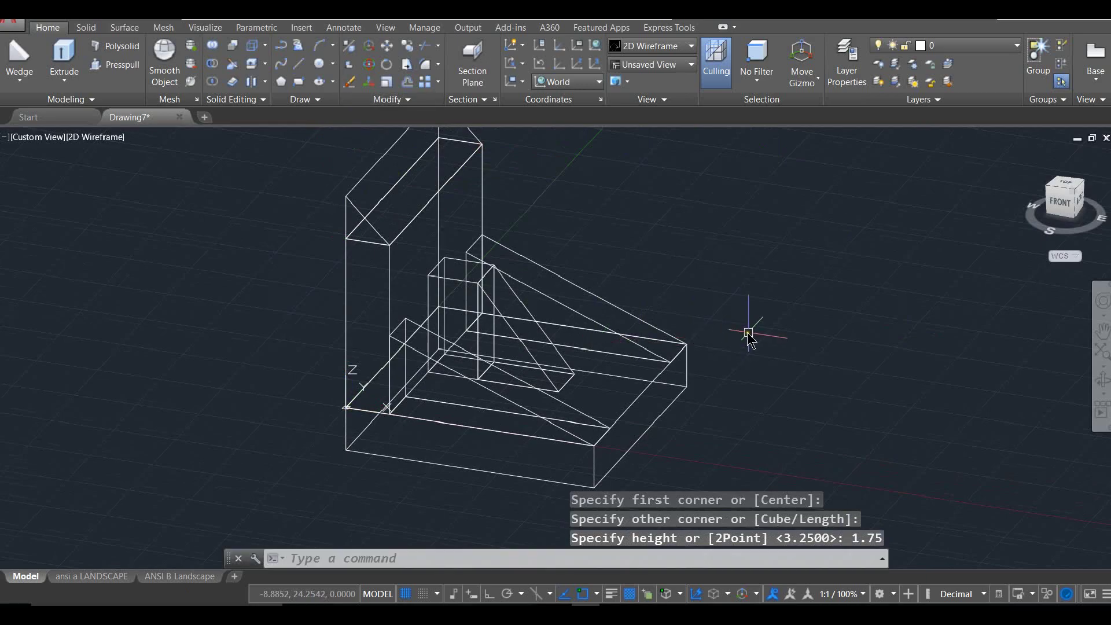
# Step: Orbit back to an isometric view and select the new wedge to check it
pyautogui.scroll(4, 745, 330)
pyautogui.scroll(-2, 741, 335)
pyautogui.scroll(-3, 738, 336)
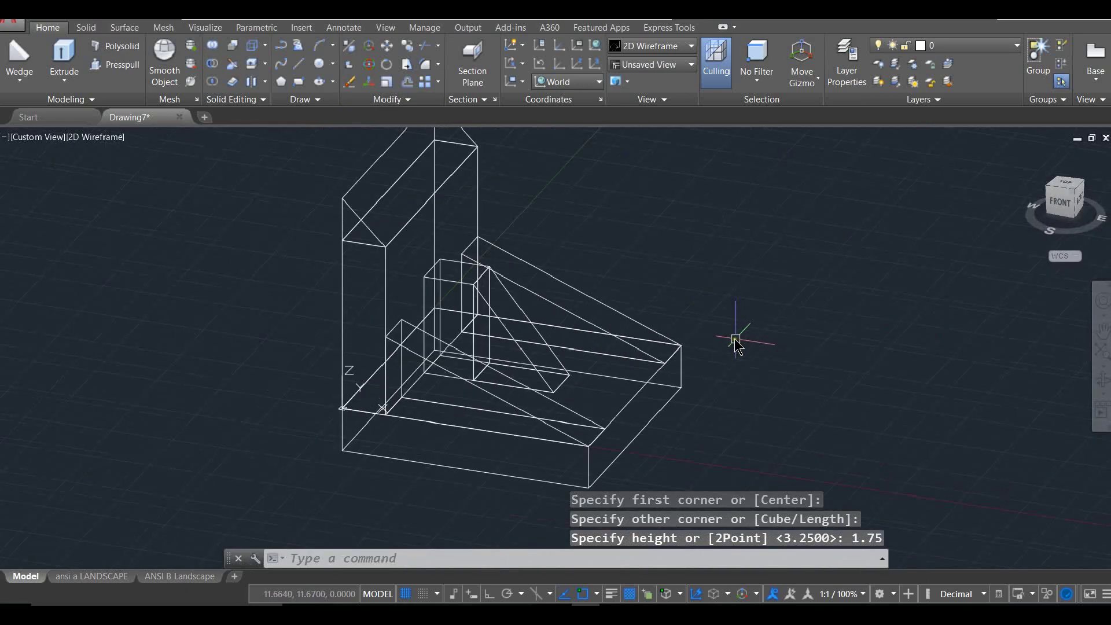
pyautogui.press('Escape')
pyautogui.press('Escape')
pyautogui.keyDown('shift'); pyautogui.moveTo(792, 346); pyautogui.dragTo(779, 319, button='middle'); pyautogui.keyUp('shift')
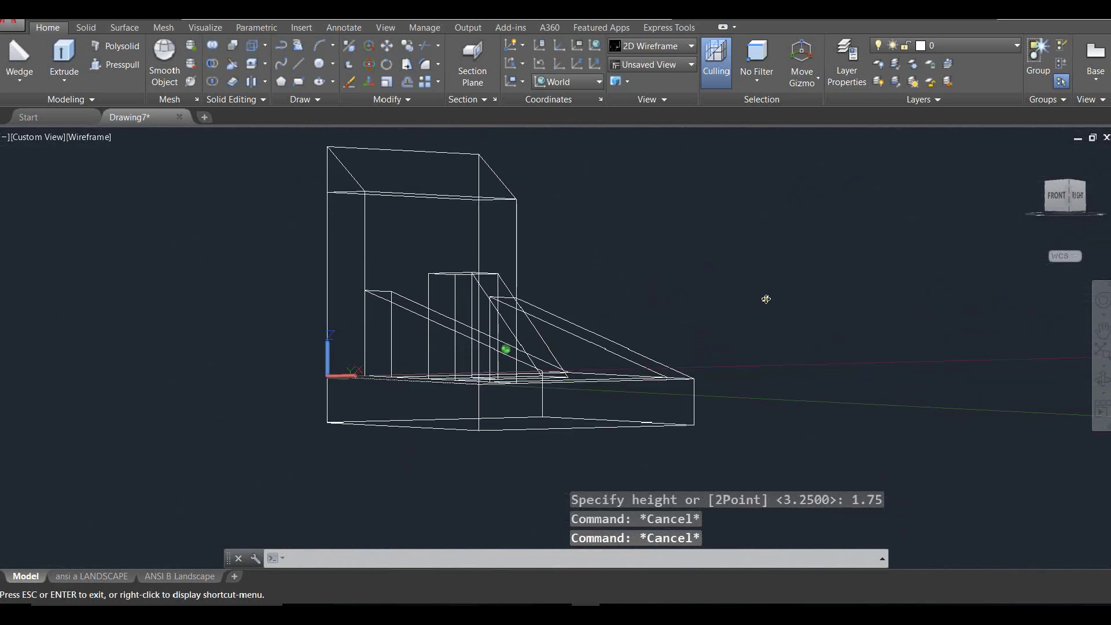
pyautogui.keyDown('shift'); pyautogui.moveTo(765, 299); pyautogui.dragTo(617, 315, button='middle'); pyautogui.keyUp('shift')
pyautogui.click(596, 321)
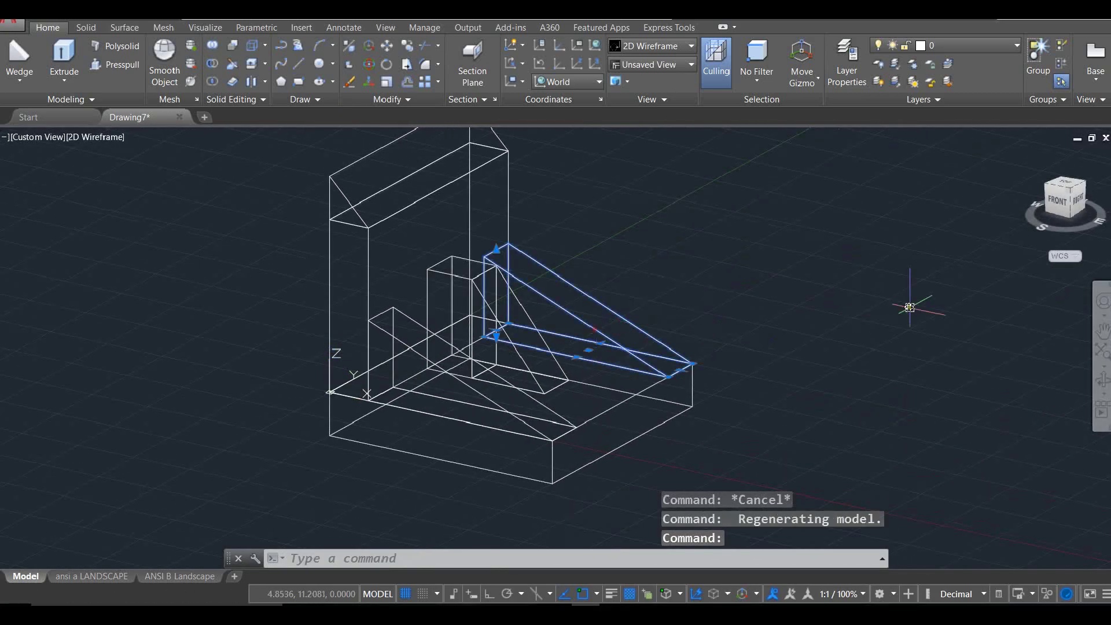
pyautogui.press('Escape')
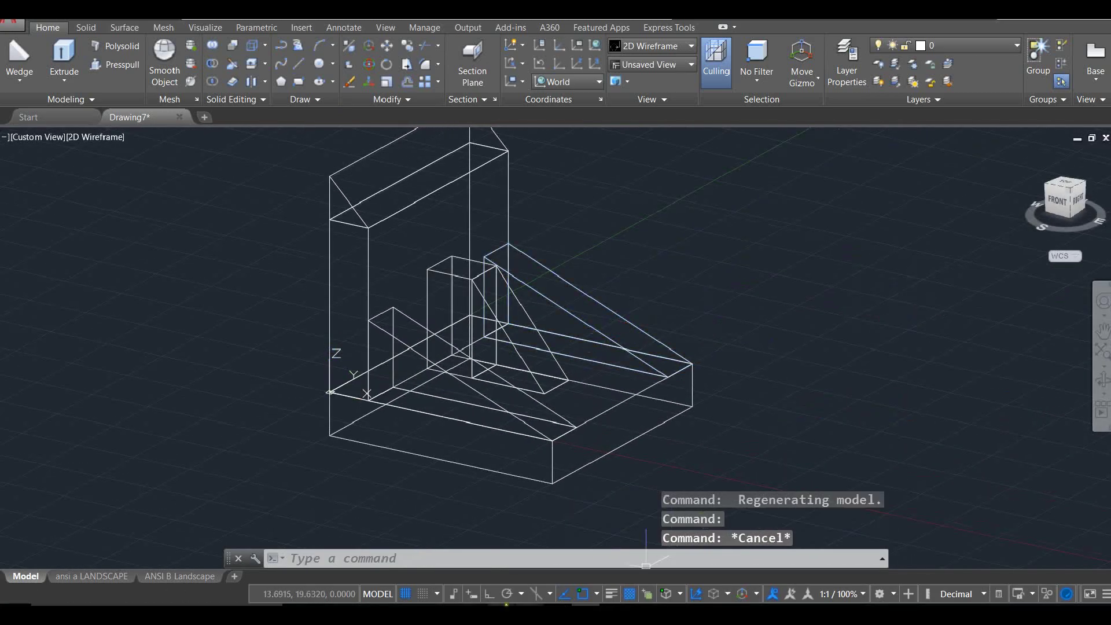
# Step: Run UNION on a window around the whole part, merging all ten solids into one
pyautogui.click(491, 557)
pyautogui.write('union')
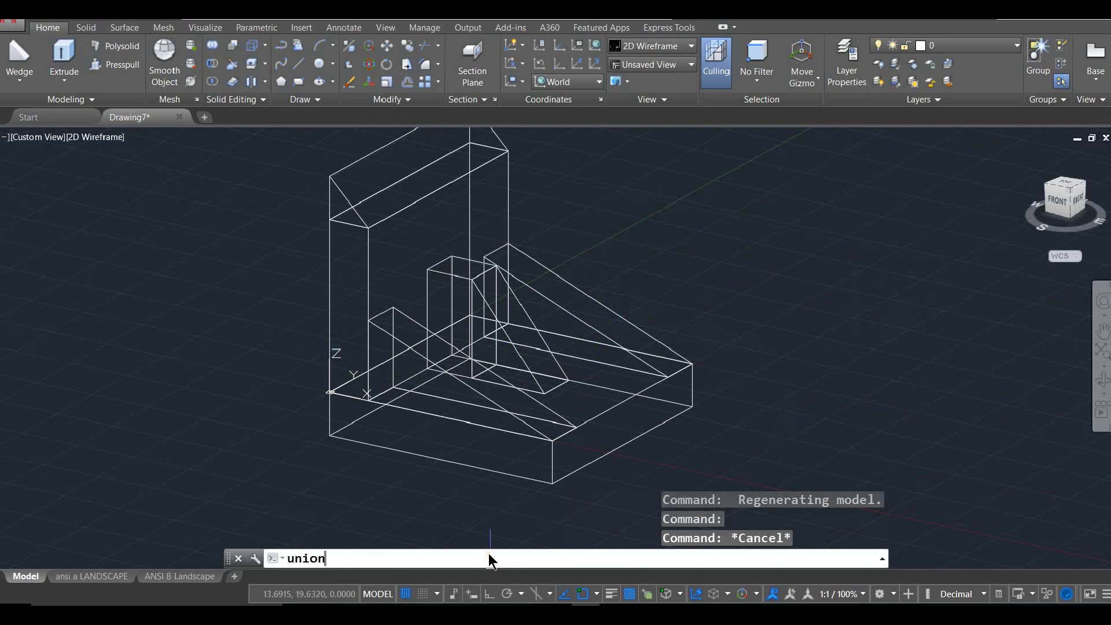
pyautogui.press('Return')
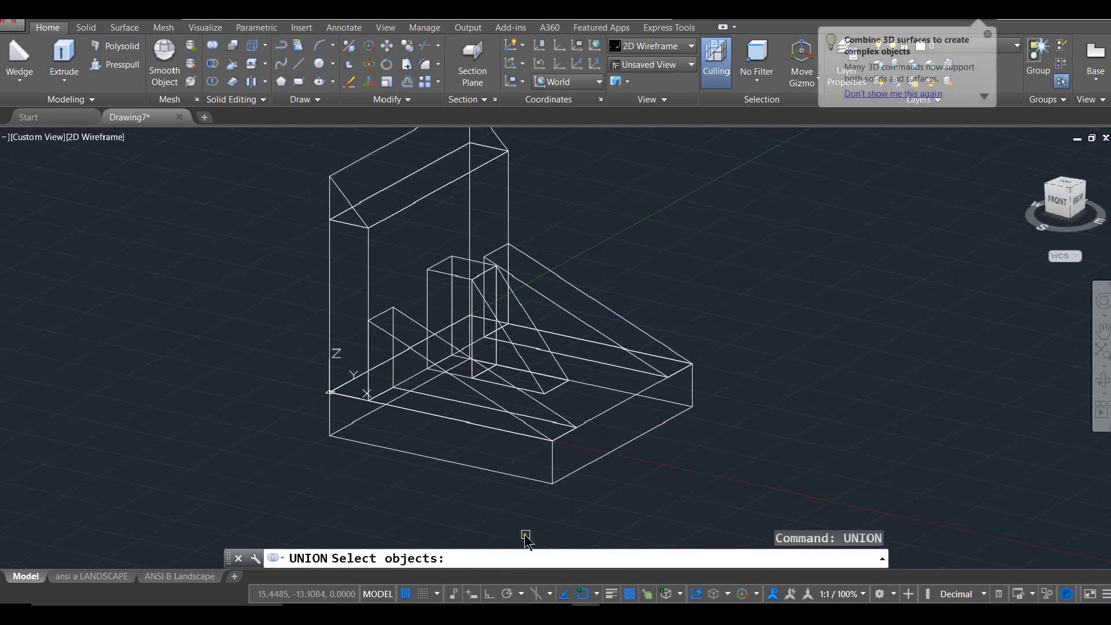
pyautogui.scroll(4, 804, 436)
pyautogui.scroll(-6, 787, 435)
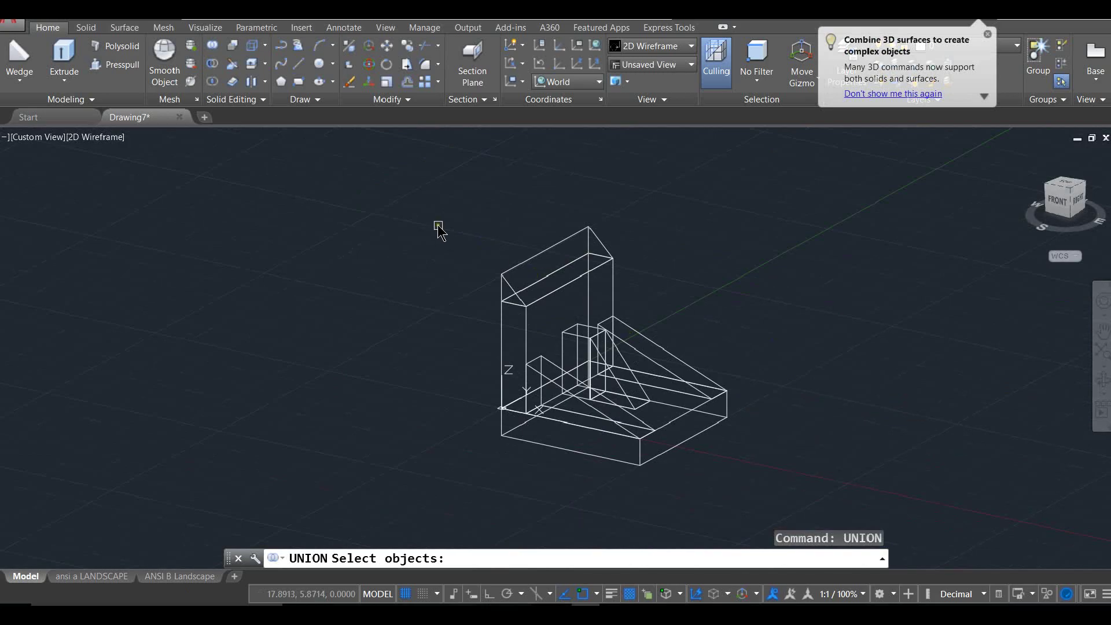
pyautogui.click(383, 181)
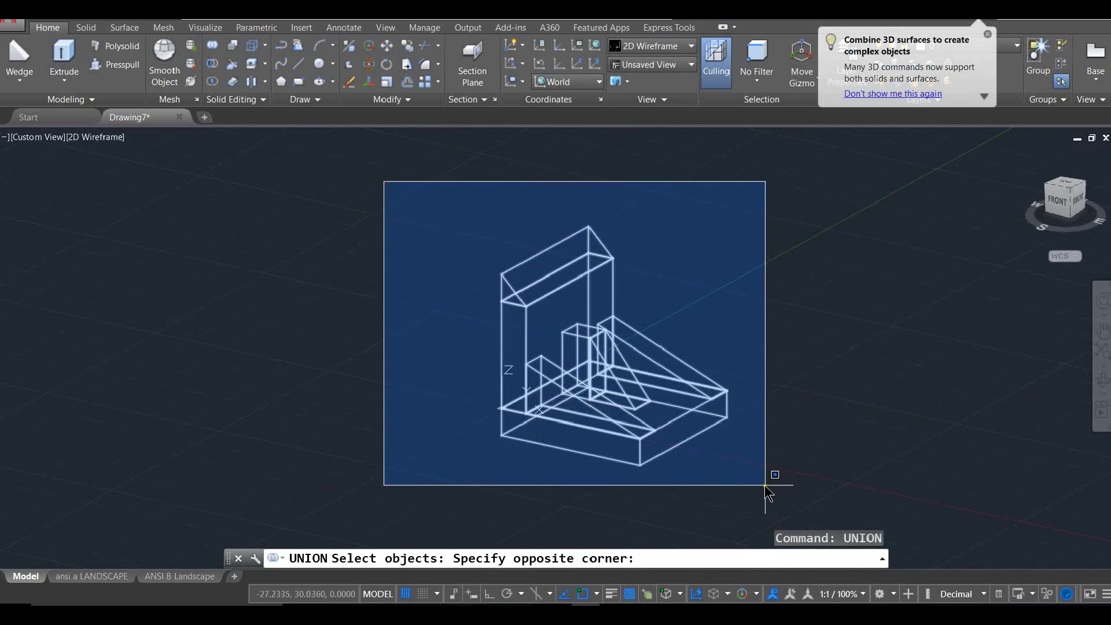
pyautogui.click(794, 482)
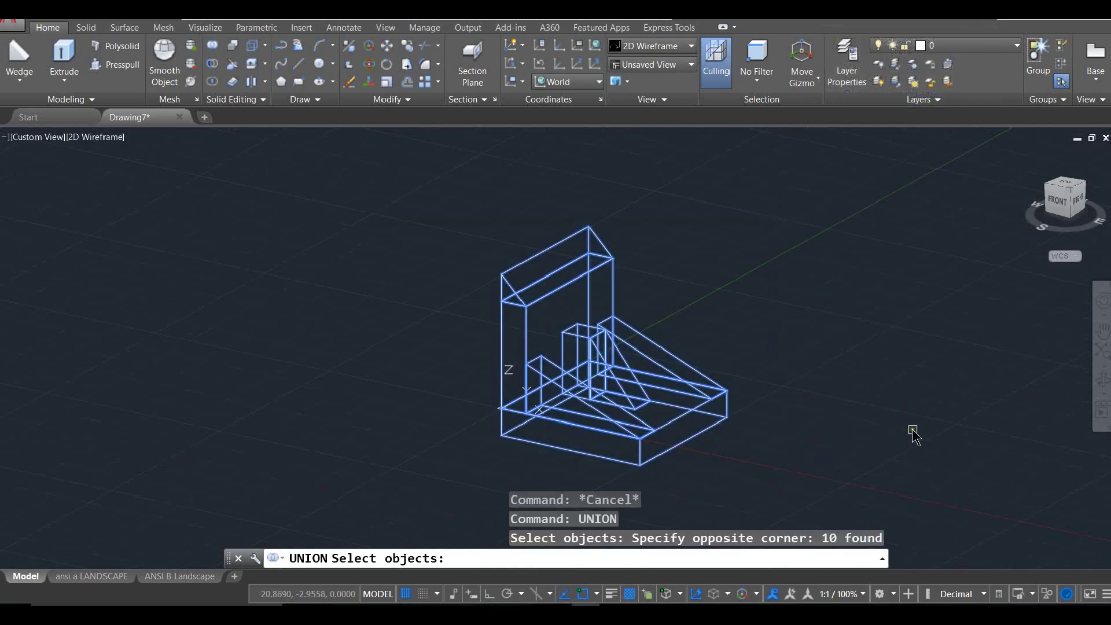
pyautogui.press('Return')
pyautogui.keyDown('shift'); pyautogui.moveTo(887, 384); pyautogui.dragTo(849, 398, button='middle'); pyautogui.keyUp('shift')
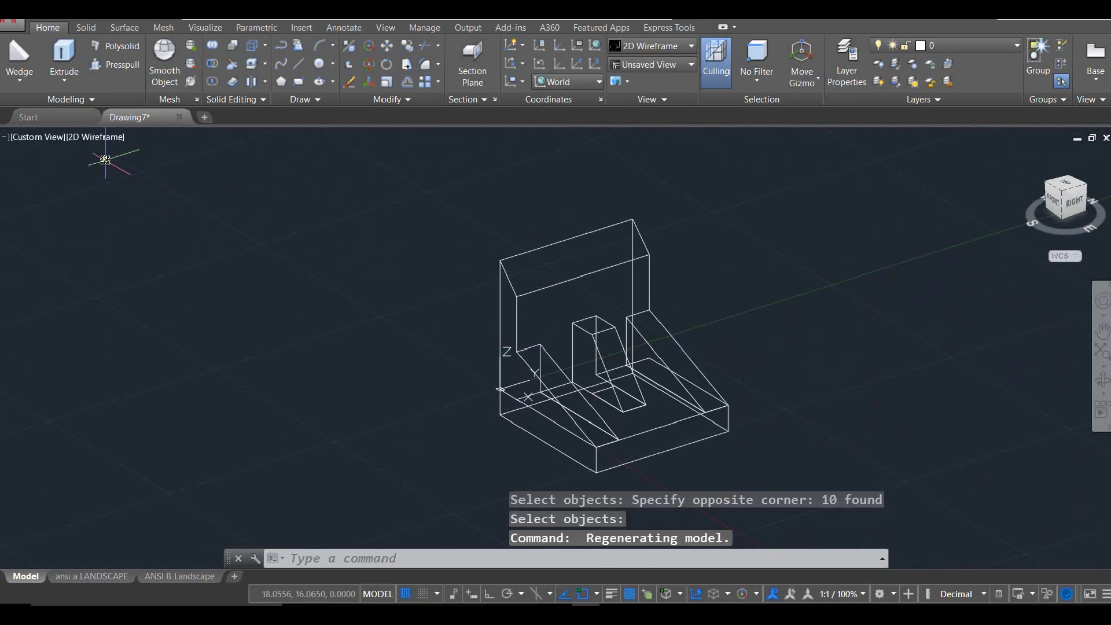
# Step: Switch the visual style to Shades of Gray and orbit to a near-front view
pyautogui.click(108, 137)
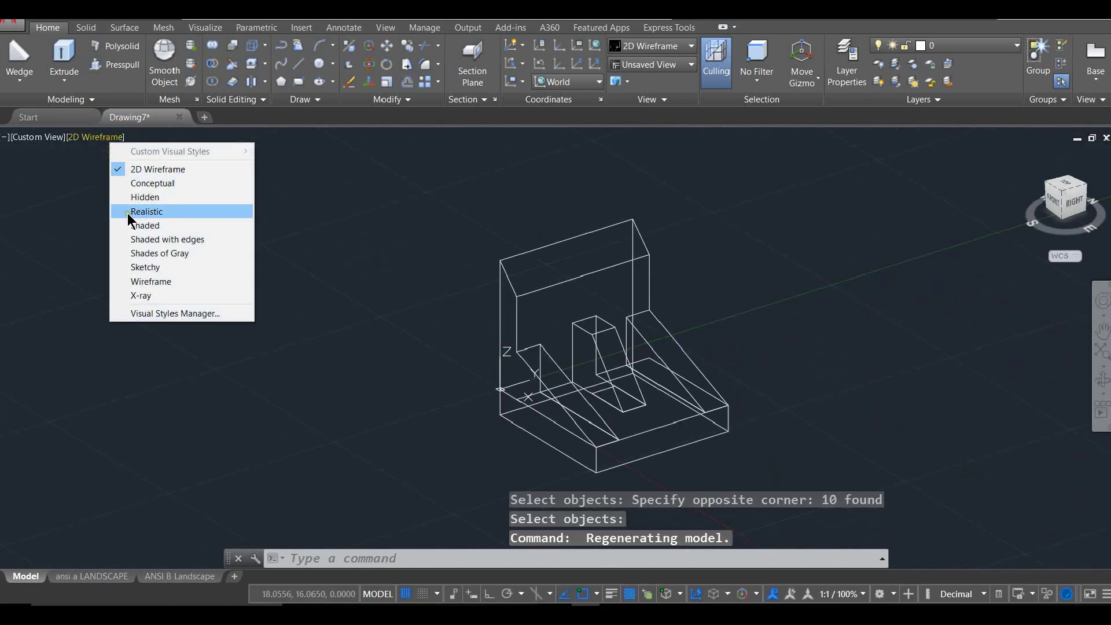
pyautogui.click(194, 253)
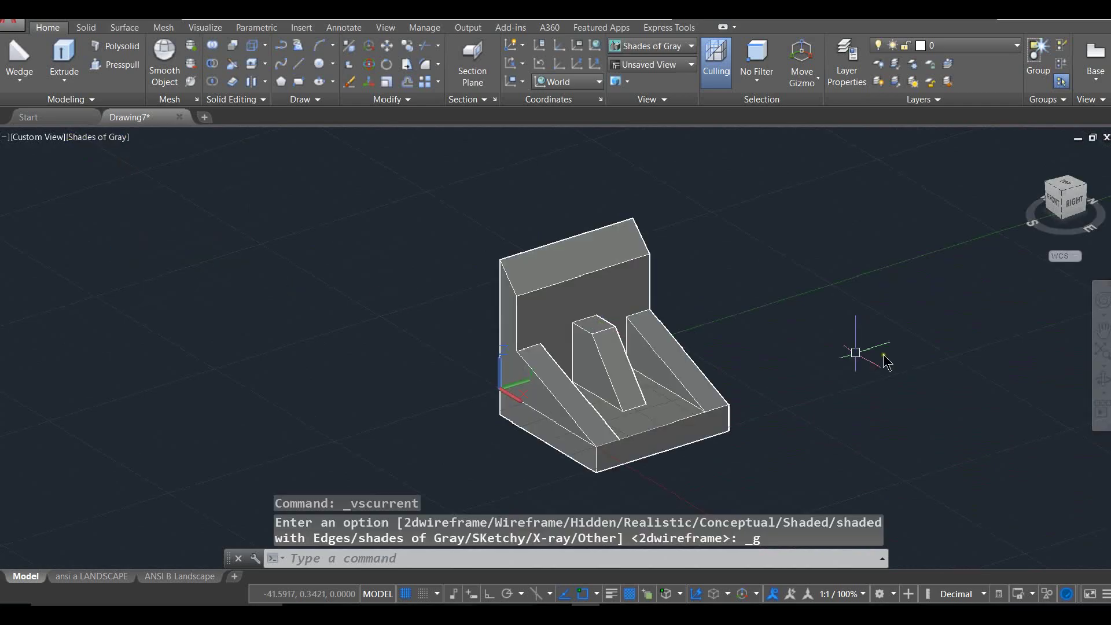
pyautogui.keyDown('shift'); pyautogui.moveTo(886, 334); pyautogui.dragTo(967, 282, button='middle'); pyautogui.keyUp('shift')
# Step: Window-select the three stray lines along the base and delete them
pyautogui.click(501, 386)
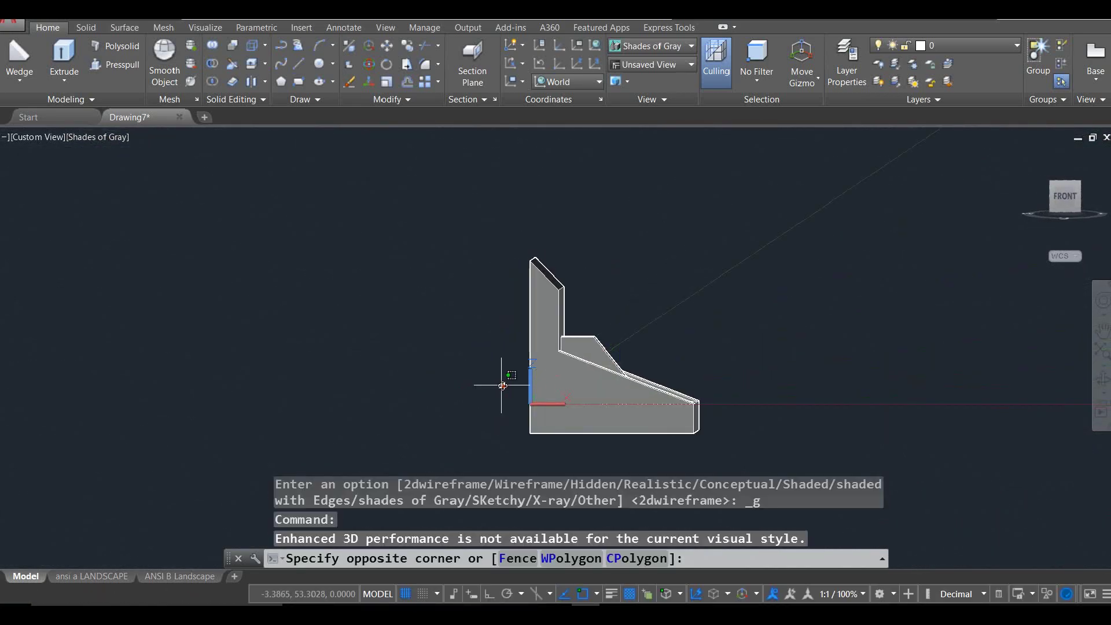
pyautogui.click(730, 414)
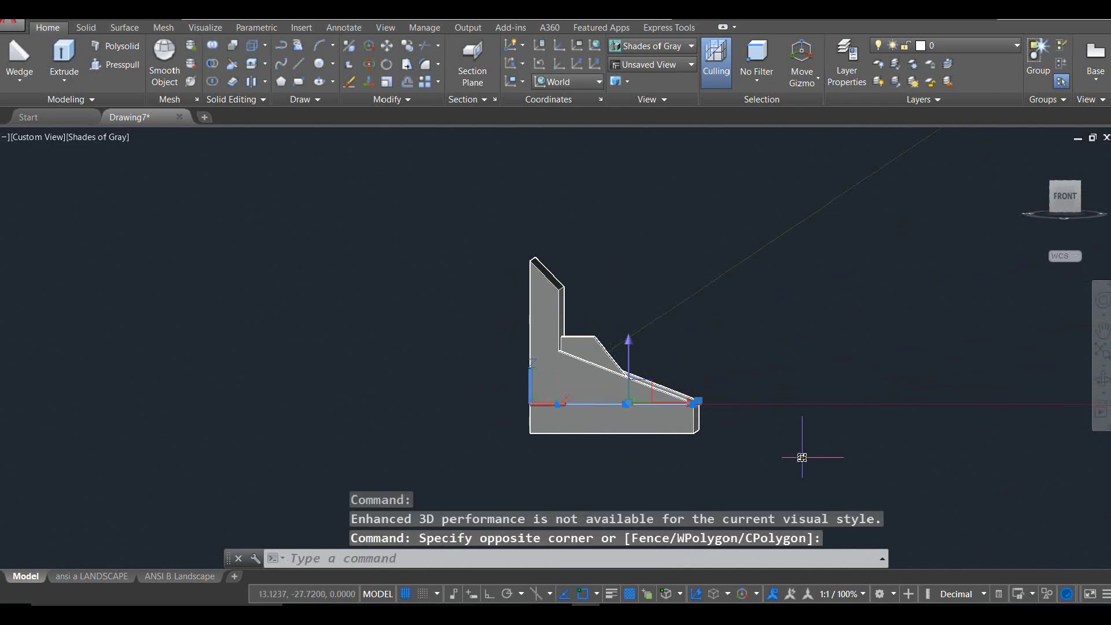
pyautogui.press('Escape')
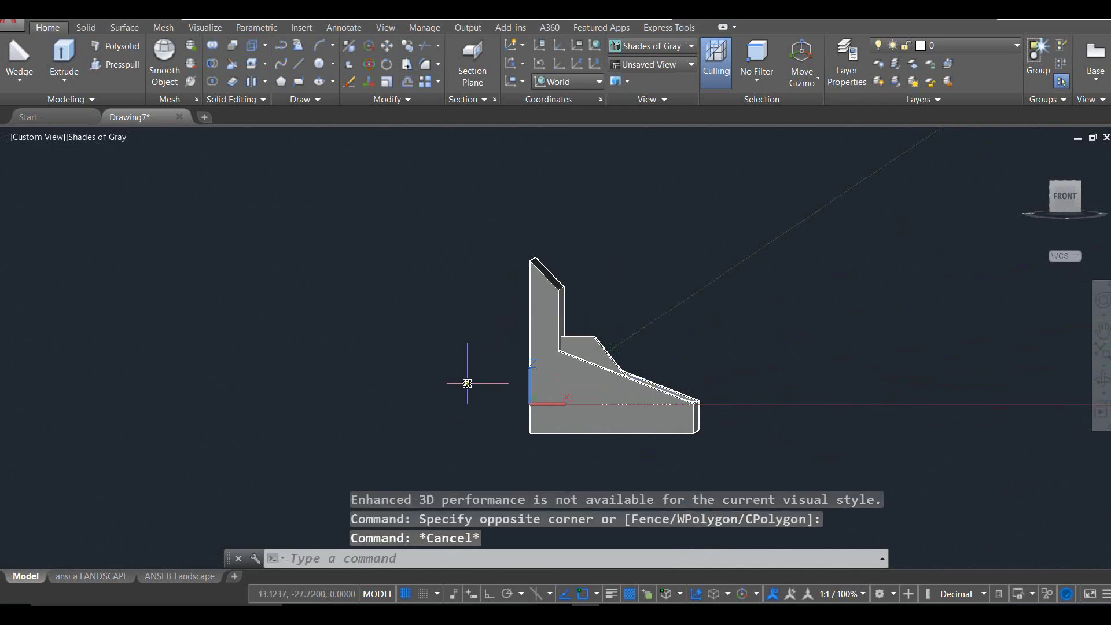
pyautogui.click(479, 378)
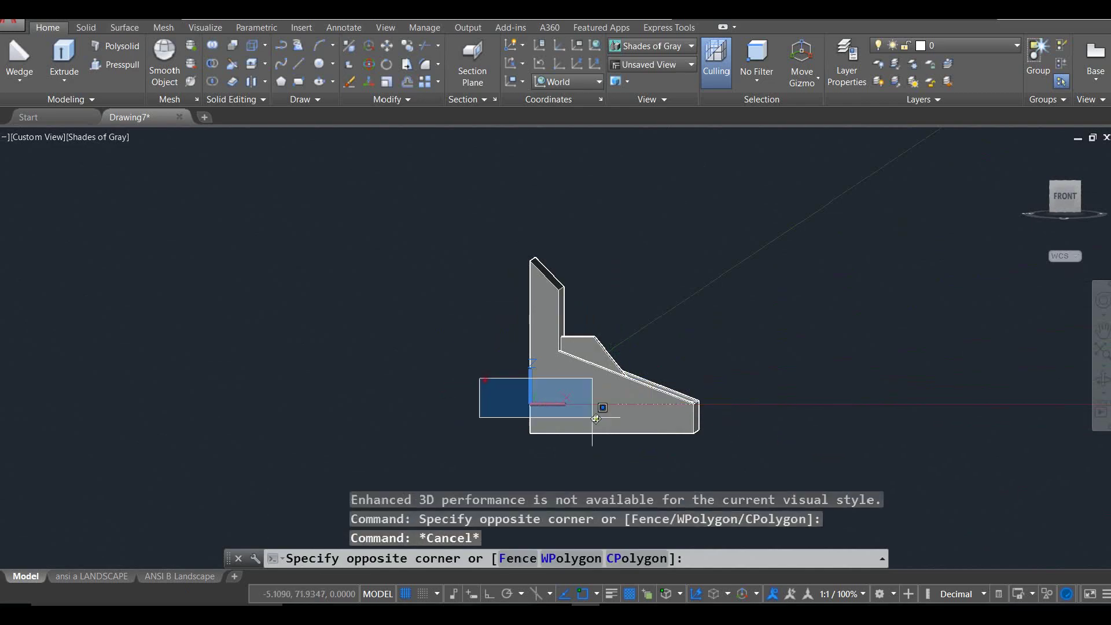
pyautogui.click(722, 421)
pyautogui.press('Escape')
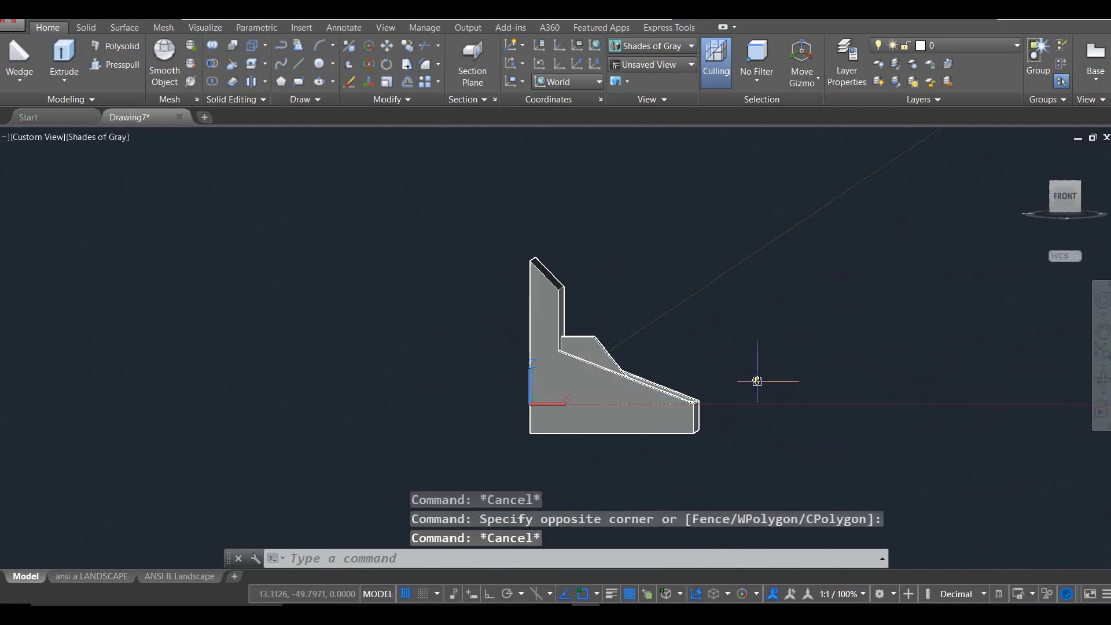
pyautogui.click(758, 370)
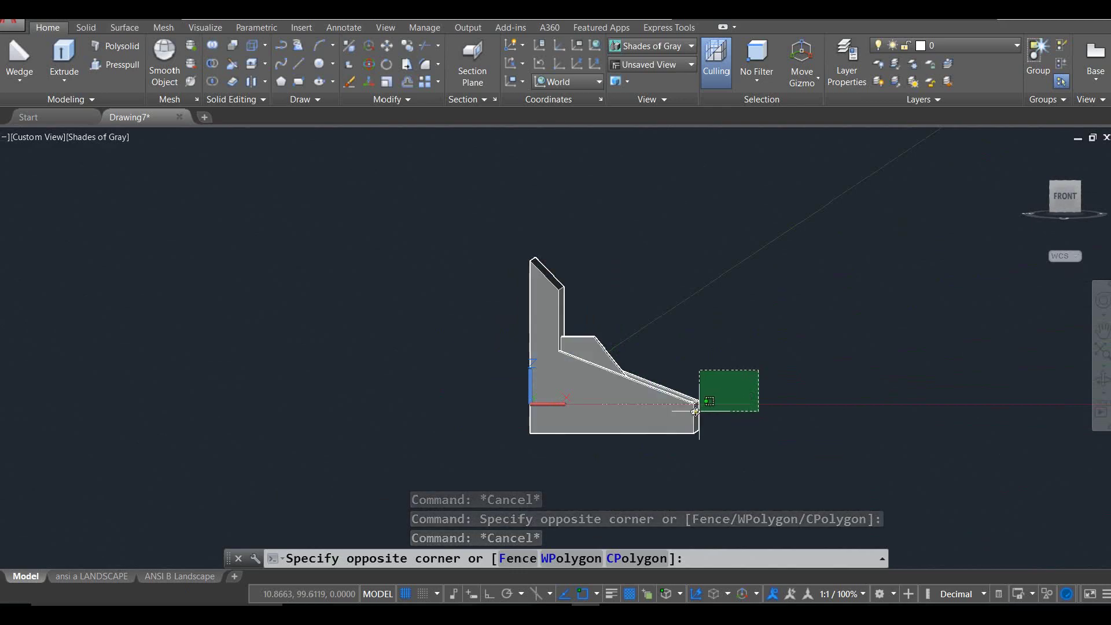
pyautogui.press('Escape')
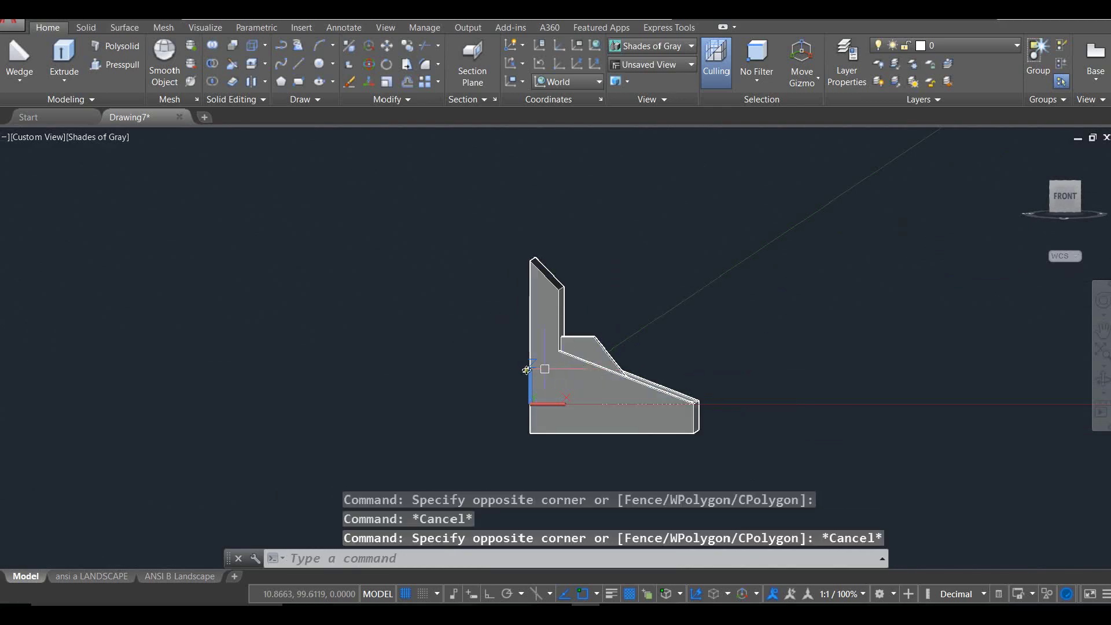
pyautogui.click(506, 388)
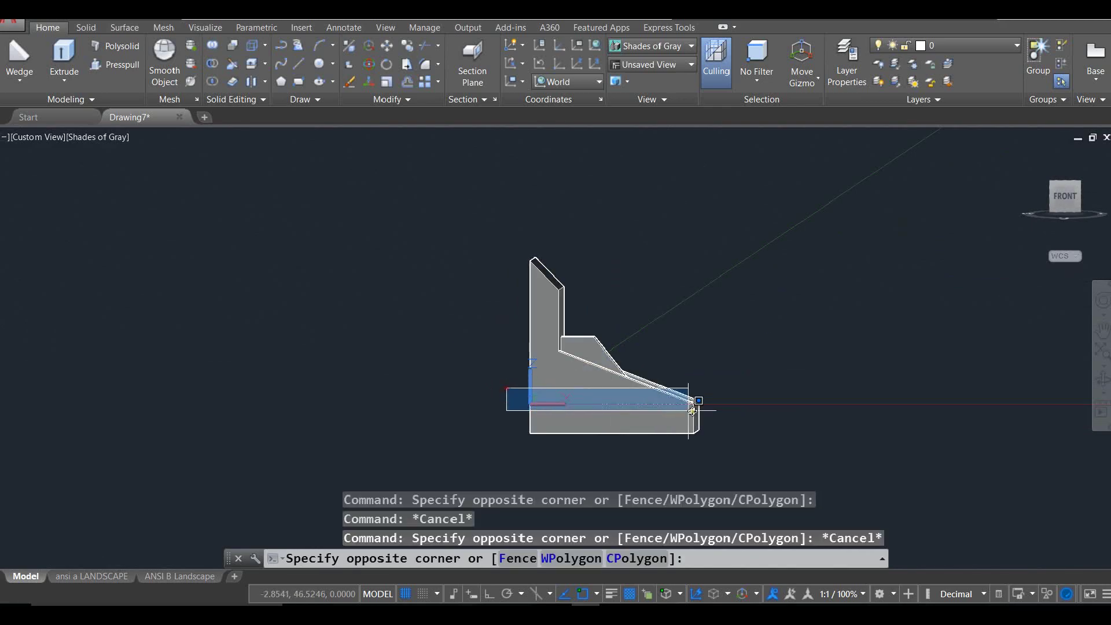
pyautogui.click(726, 416)
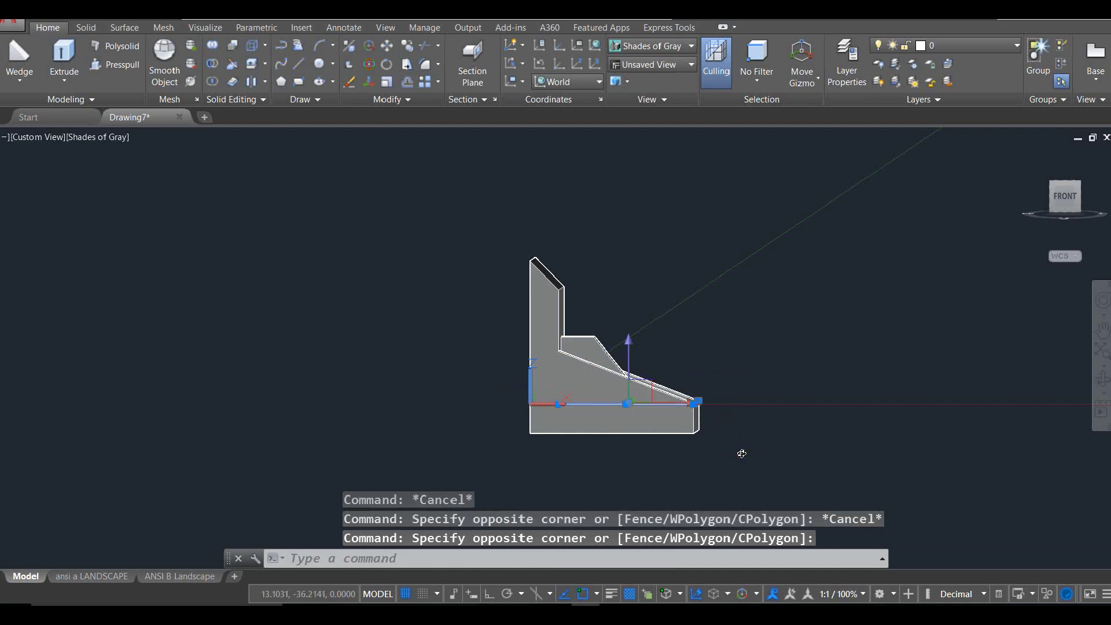
pyautogui.press('Delete')
pyautogui.moveTo(851, 312)
pyautogui.keyDown('shift'); pyautogui.mouseDown(button='middle')
pyautogui.moveTo(838, 303)
pyautogui.moveTo(839, 265)
pyautogui.moveTo(801, 399)
pyautogui.moveTo(729, 437)
pyautogui.moveTo(769, 379)
pyautogui.moveTo(781, 297)
pyautogui.moveTo(784, 391)
pyautogui.mouseUp(button='middle'); pyautogui.keyUp('shift')
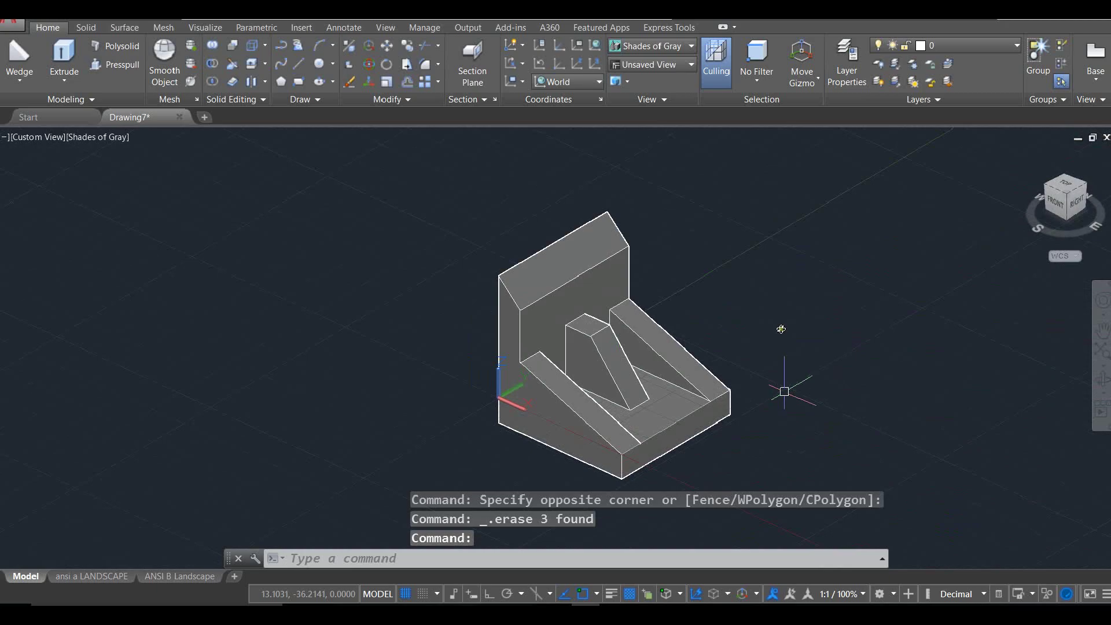
# Step: On the ansi a LANDSCAPE layout, start VIEWBASE using Model space as the source
pyautogui.click(93, 576)
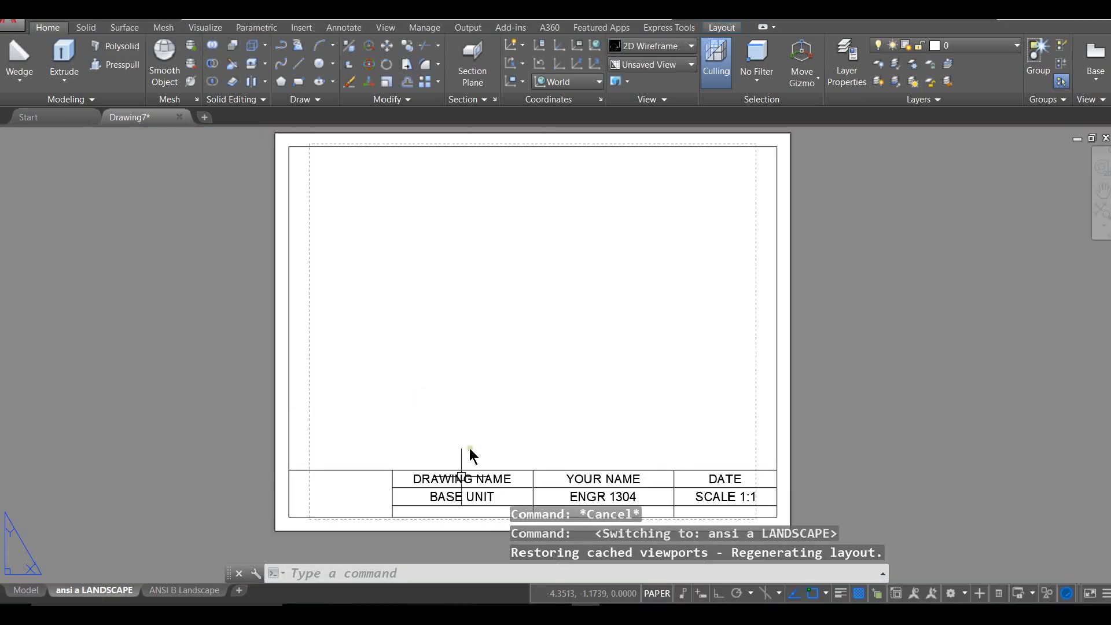
pyautogui.click(347, 569)
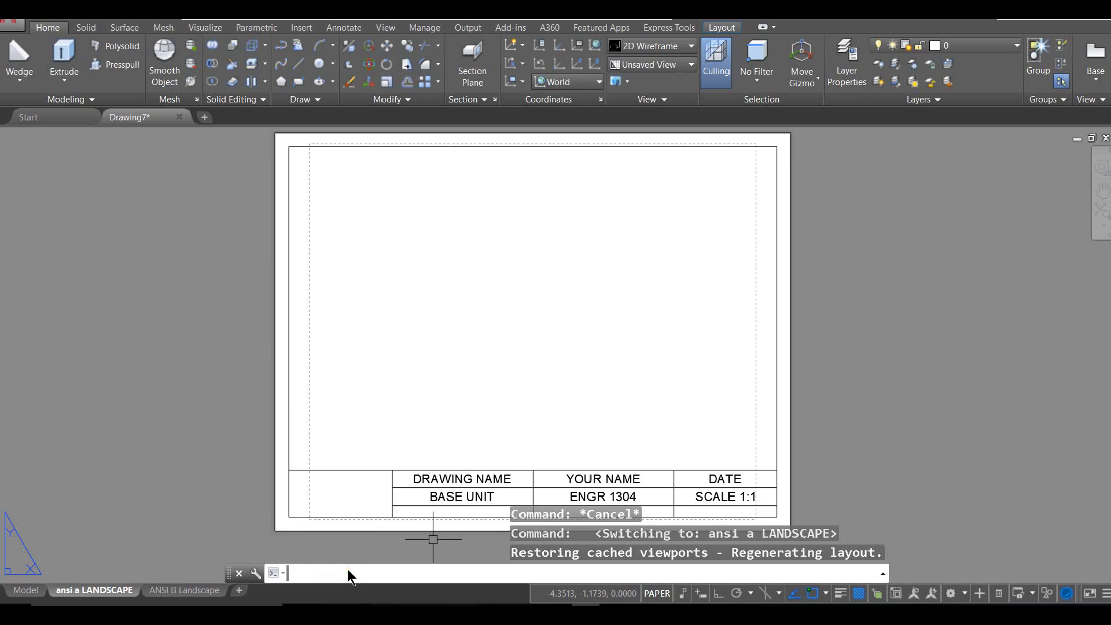
pyautogui.write('ViewBase')
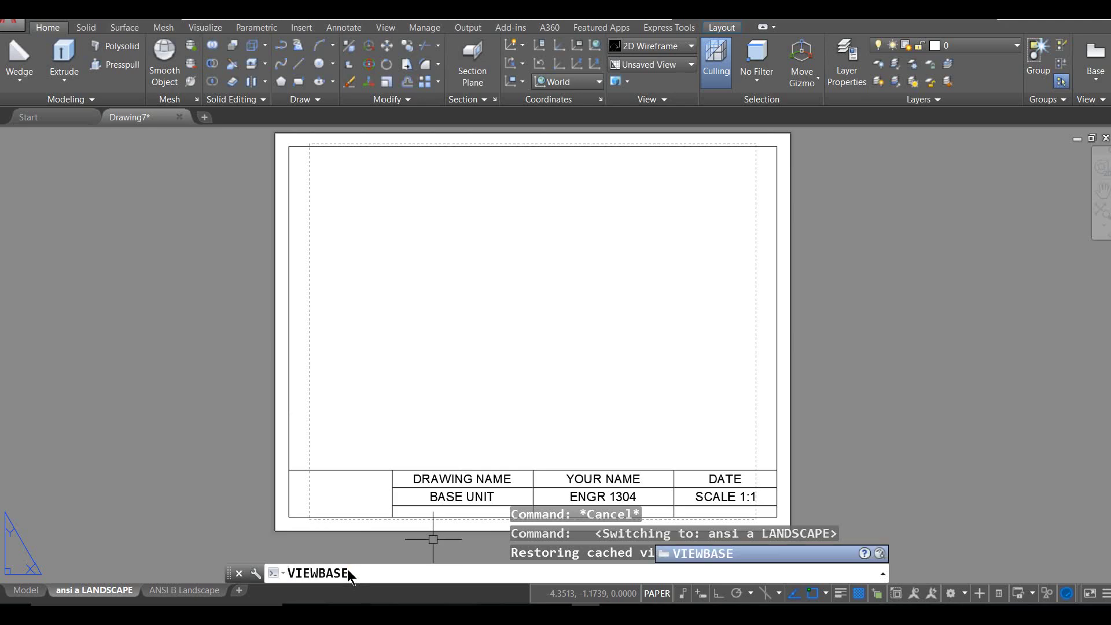
pyautogui.press('Return')
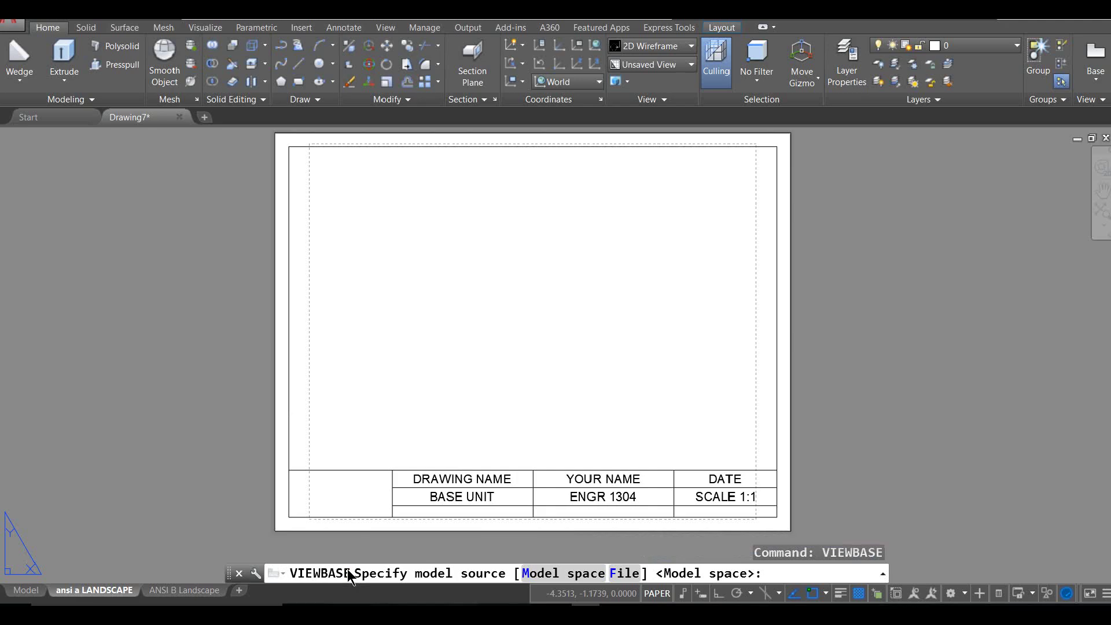
pyautogui.press('Return')
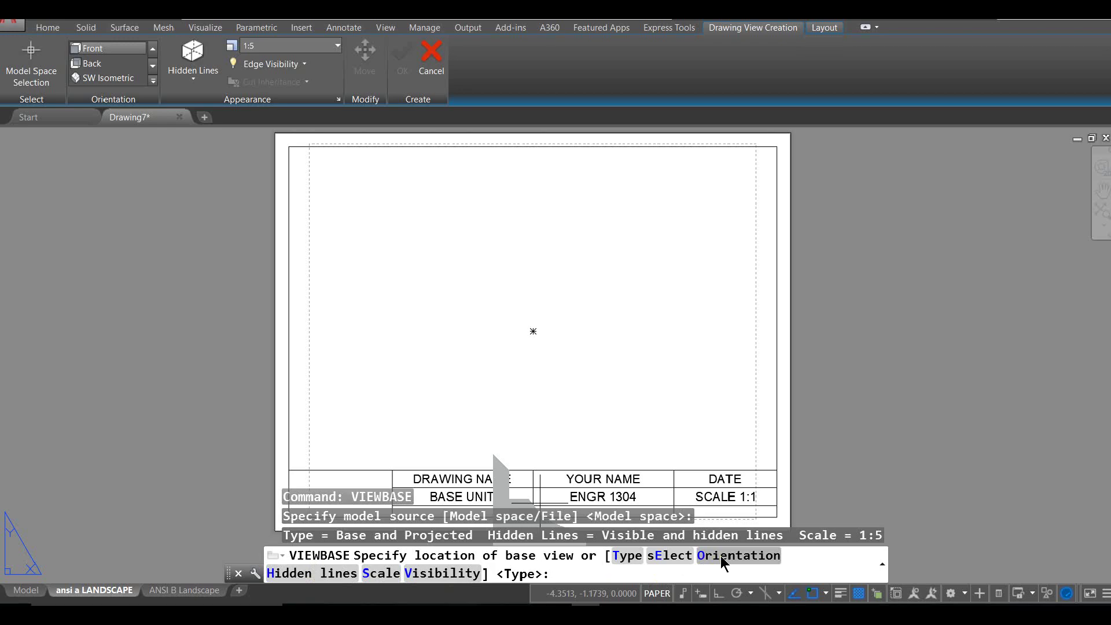
# Step: Set the base view scale to 0.3, after briefly trying 0.25
pyautogui.click(376, 573)
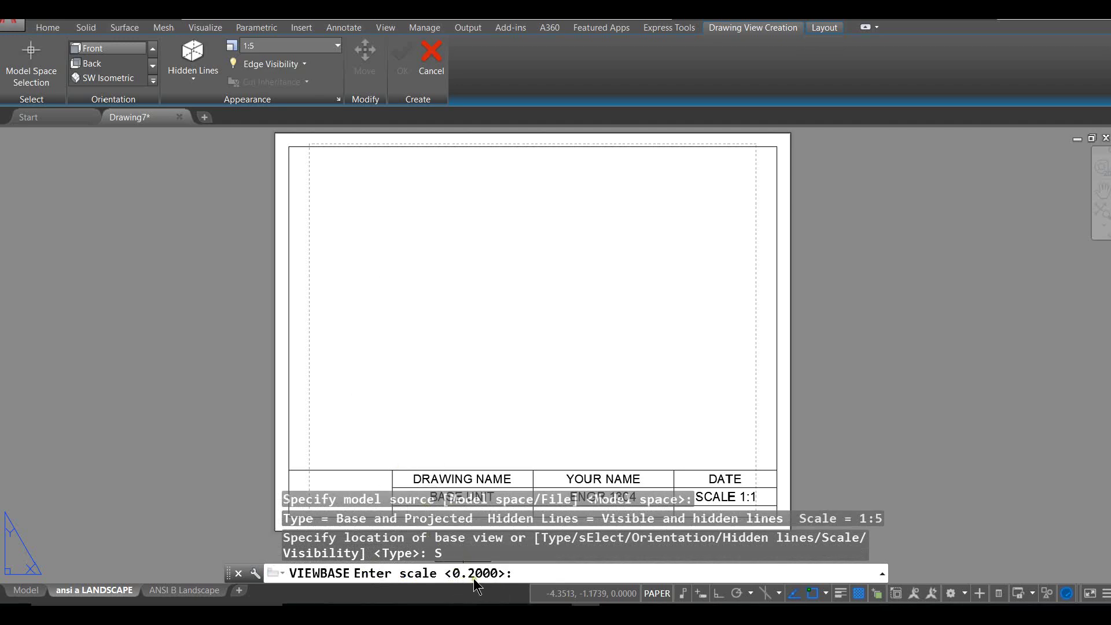
pyautogui.write('0.3')
pyautogui.press('Return')
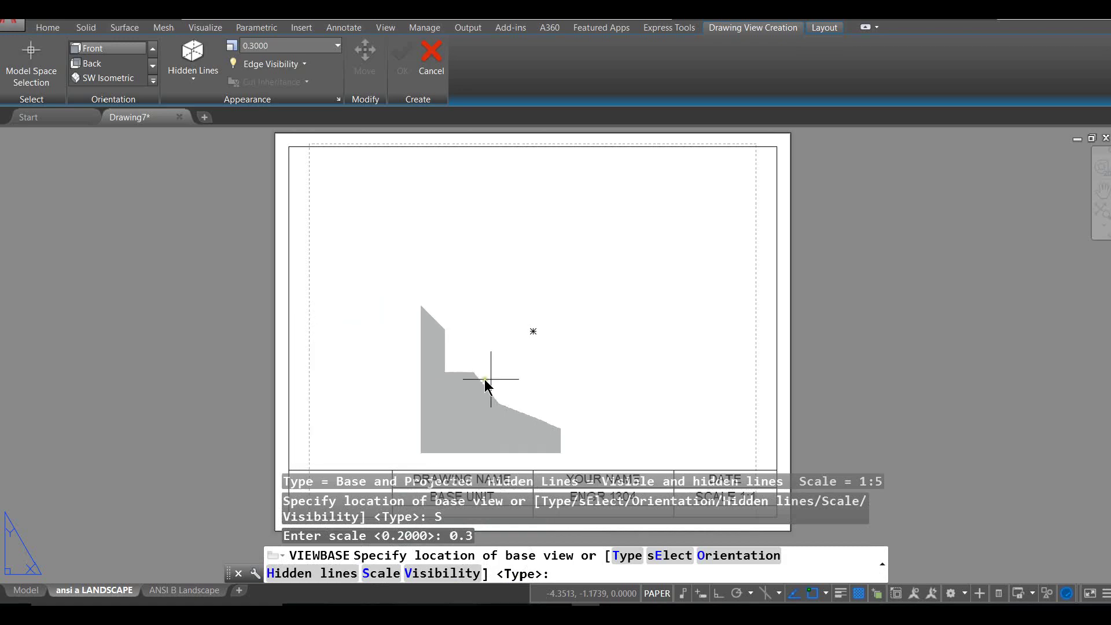
pyautogui.click(379, 573)
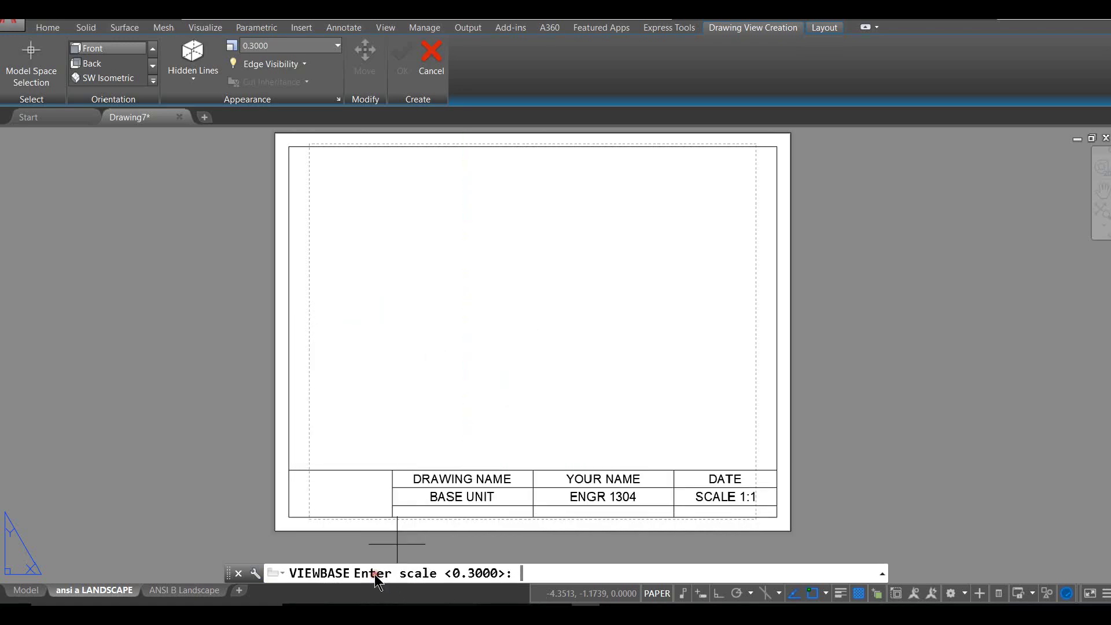
pyautogui.write('0.2')
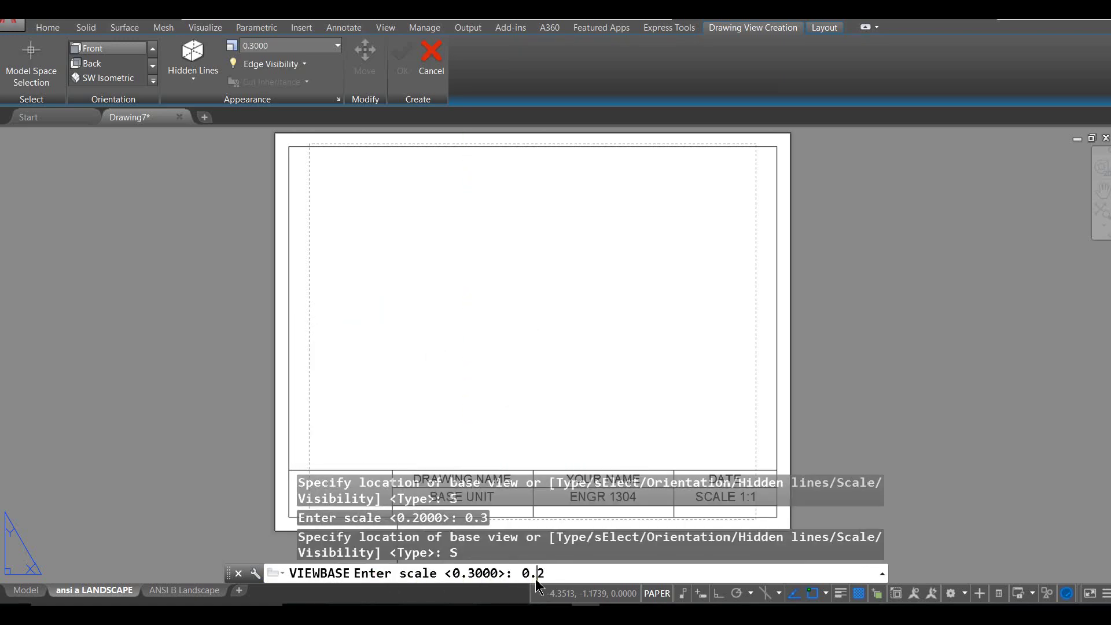
pyautogui.write('5')
pyautogui.press('Return')
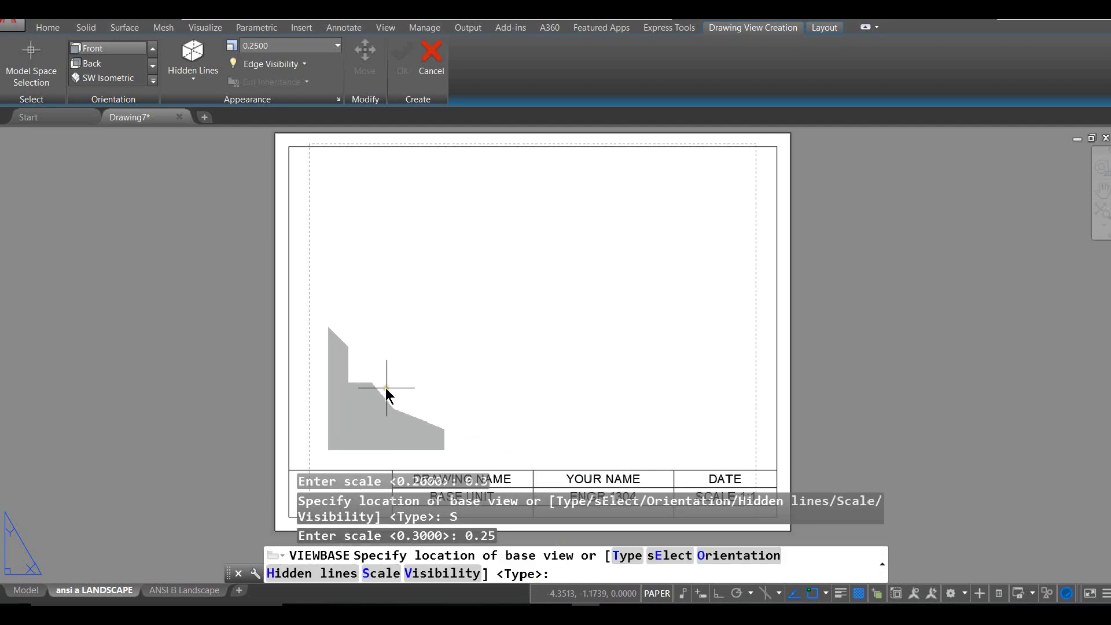
pyautogui.click(379, 573)
pyautogui.write('0.3')
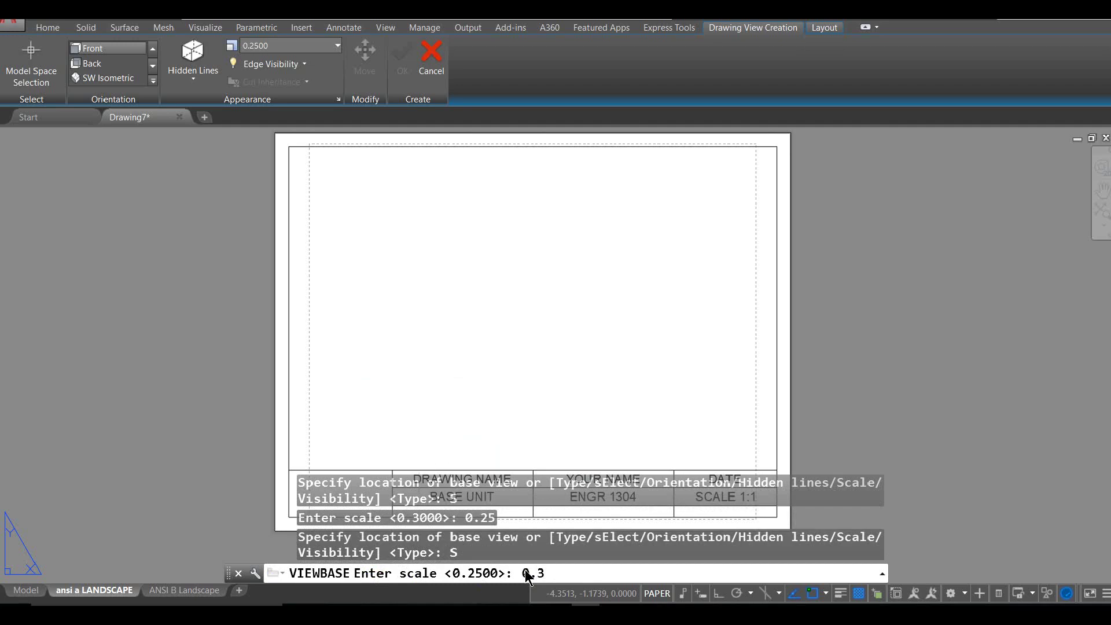
pyautogui.press('Return')
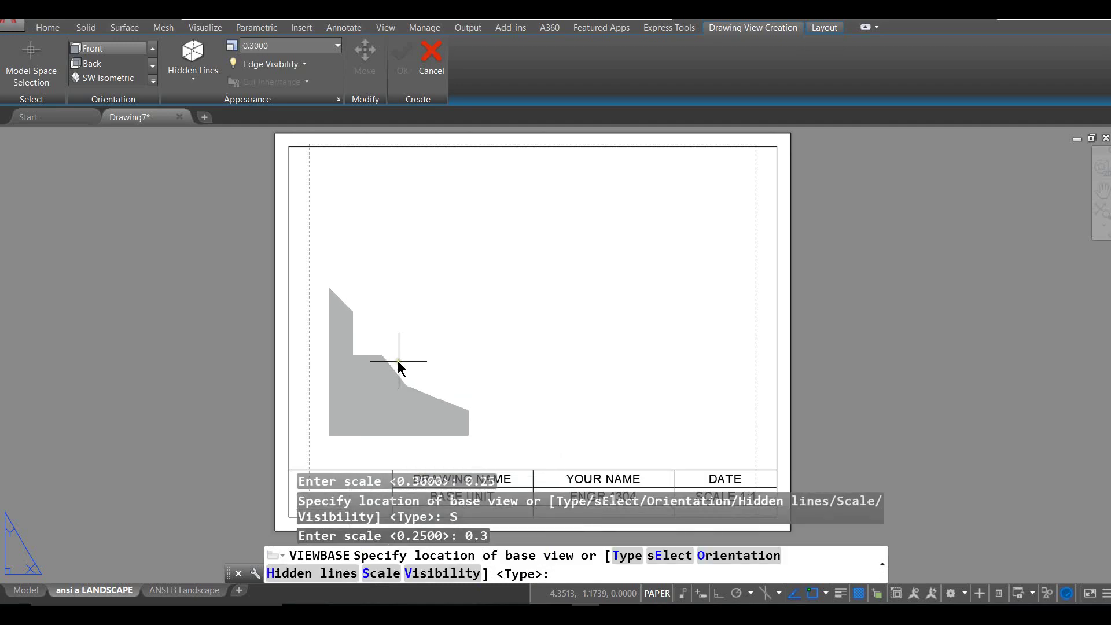
pyautogui.moveTo(397, 367); pyautogui.dragTo(461, 322, button='middle')
pyautogui.scroll(-2, 461, 329)
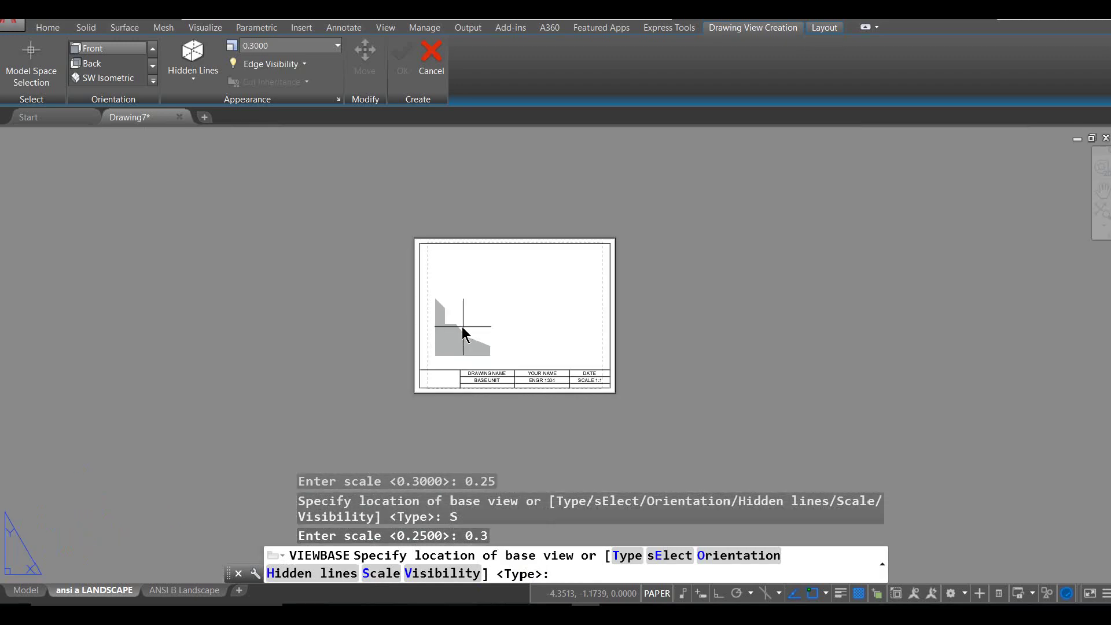
pyautogui.scroll(2, 442, 338)
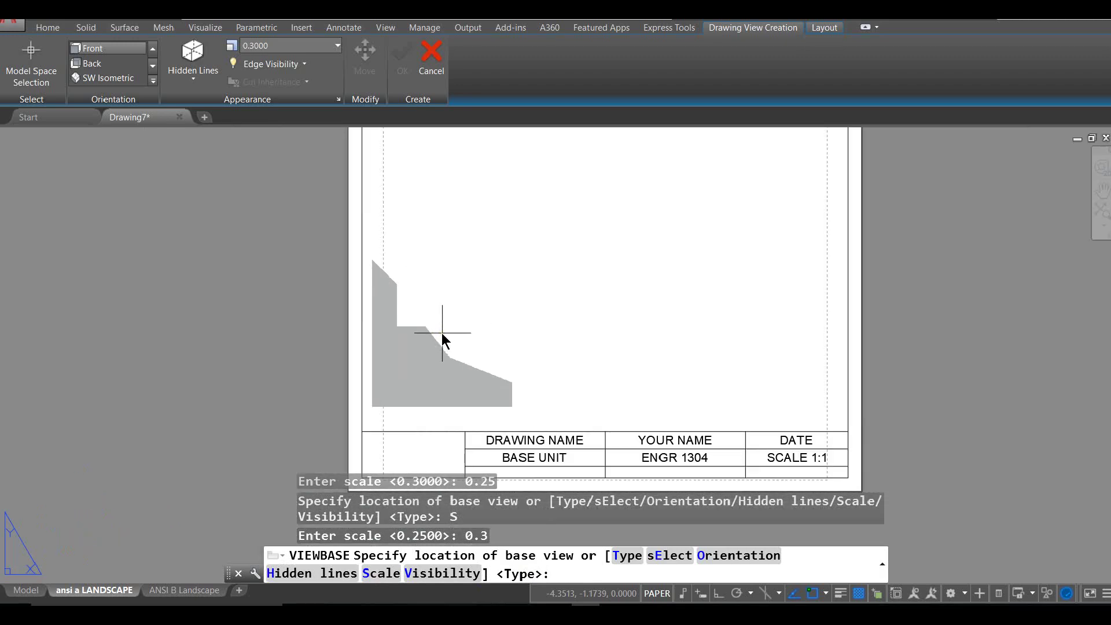
pyautogui.scroll(-2, 442, 338)
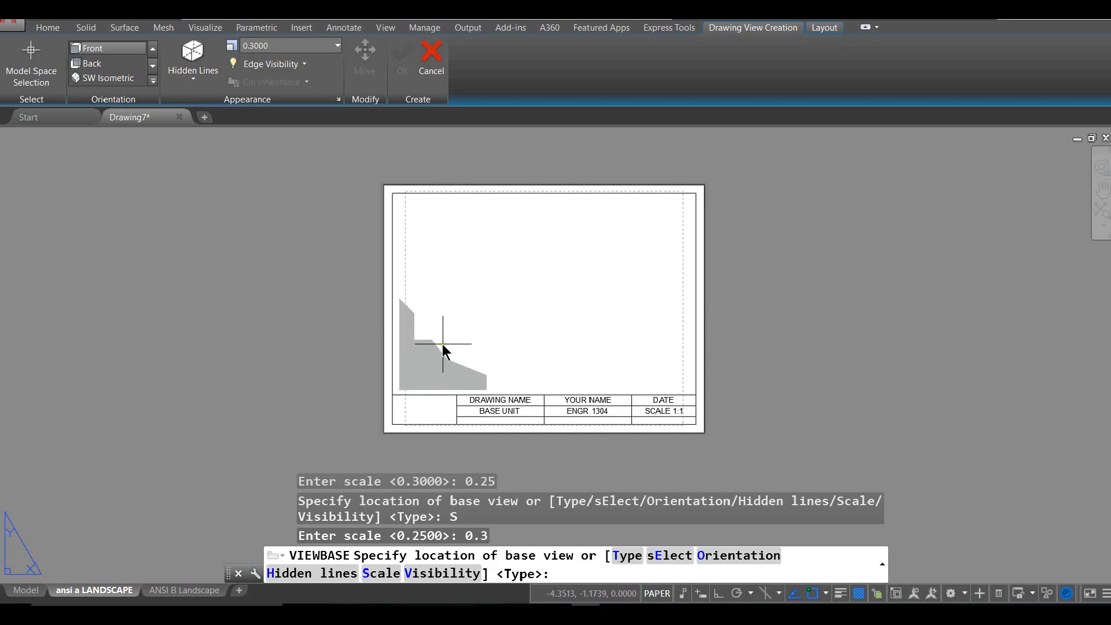
# Step: Place the front base view lower left, with a top view above and a side view right
pyautogui.click(445, 341)
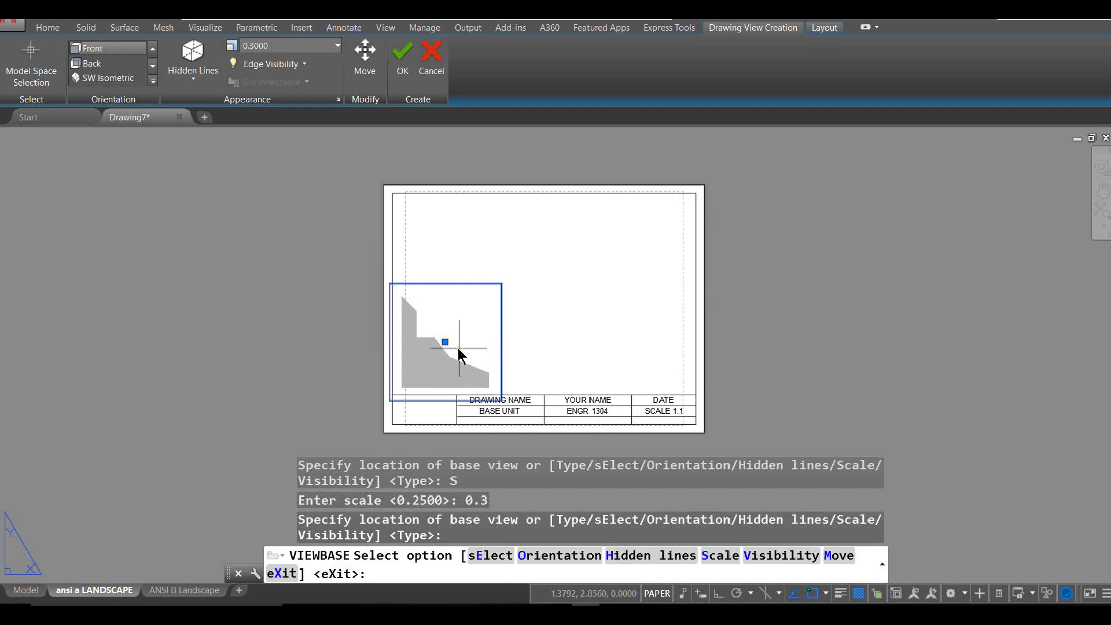
pyautogui.press('Return')
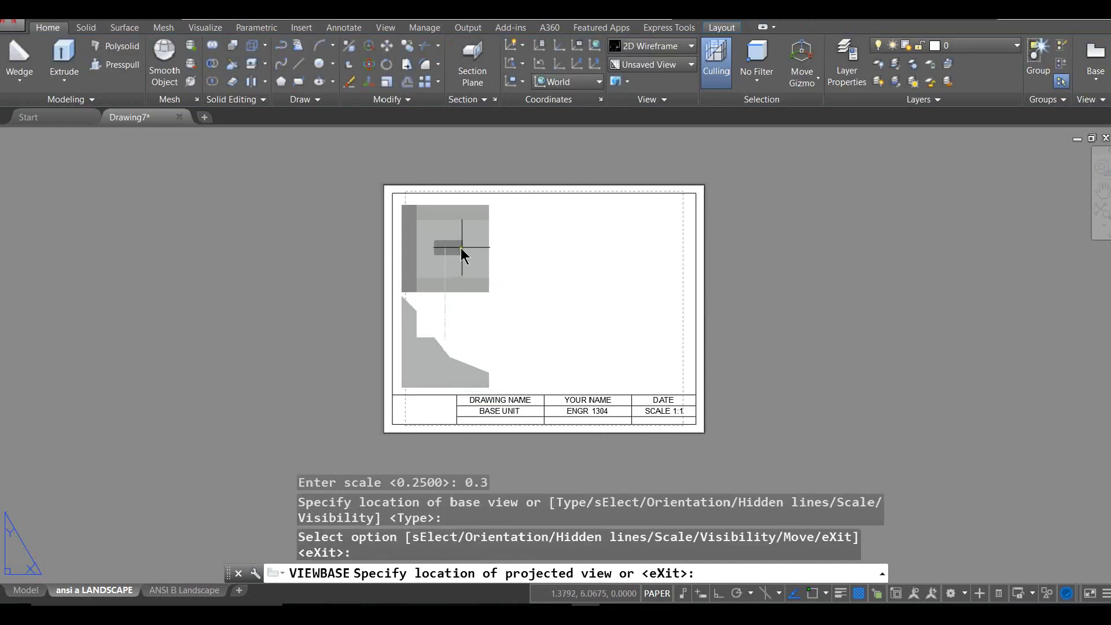
pyautogui.click(460, 241)
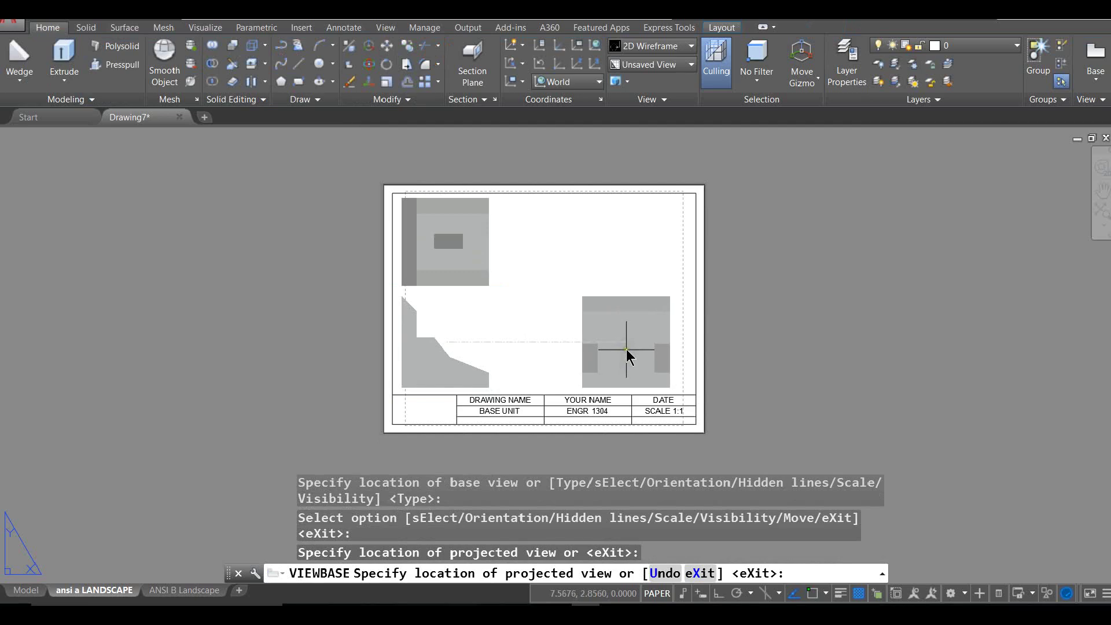
pyautogui.click(614, 349)
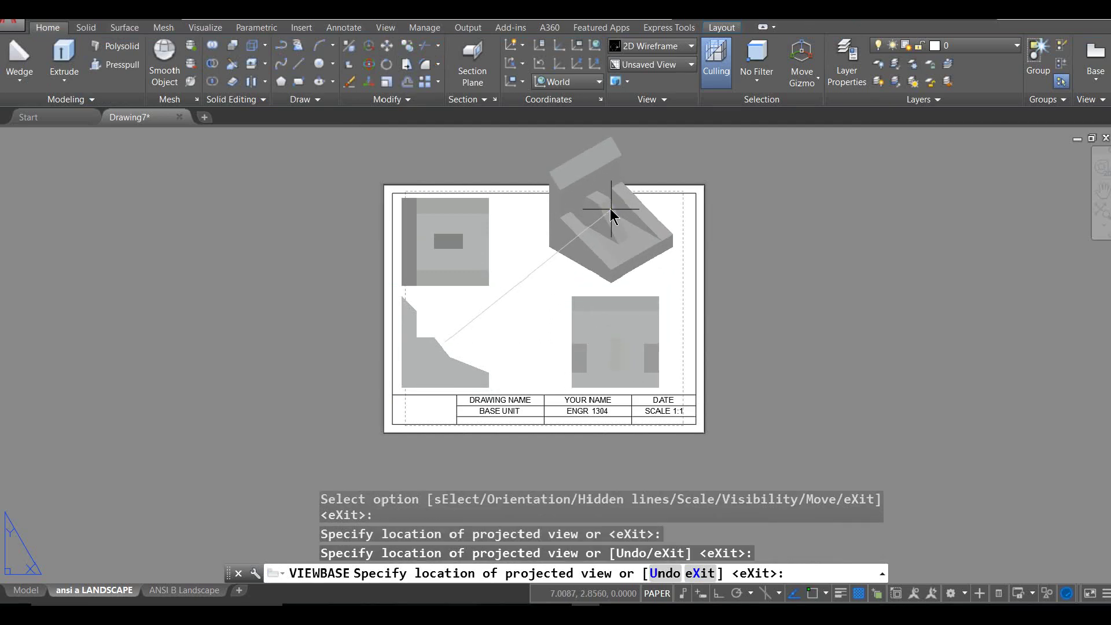
pyautogui.scroll(3, 710, 218)
pyautogui.scroll(-8, 708, 214)
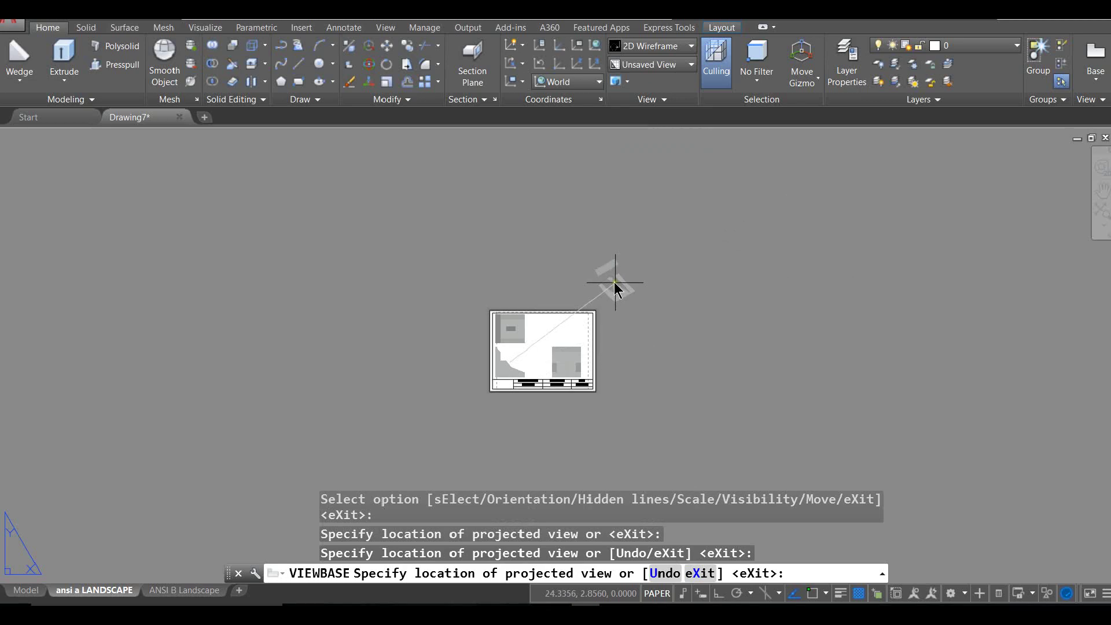
pyautogui.press('Return')
pyautogui.scroll(4, 567, 317)
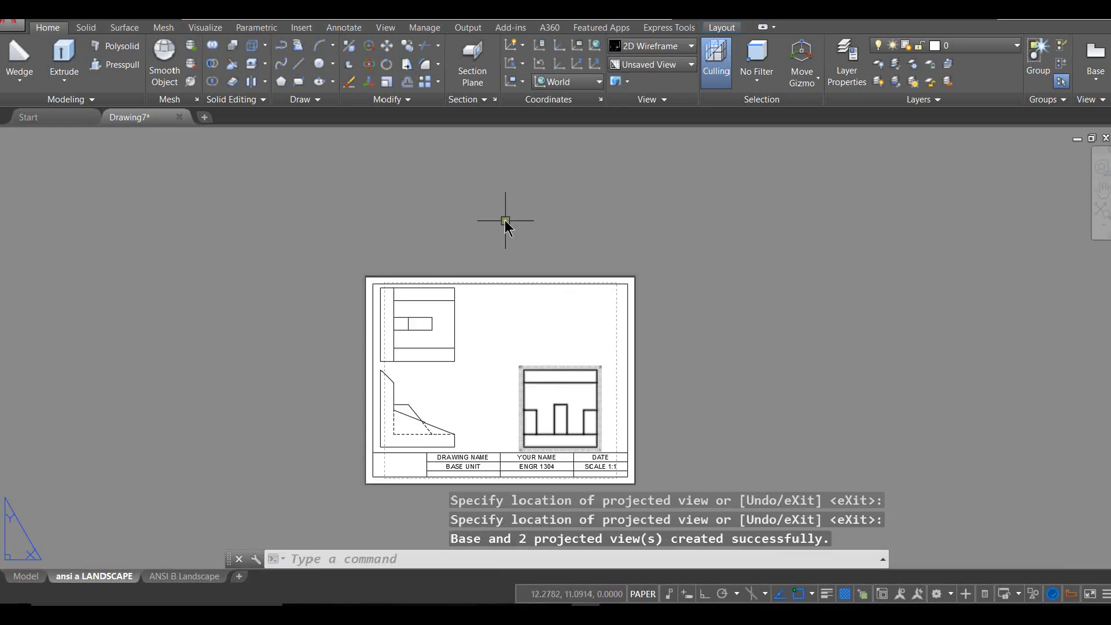
pyautogui.click(397, 559)
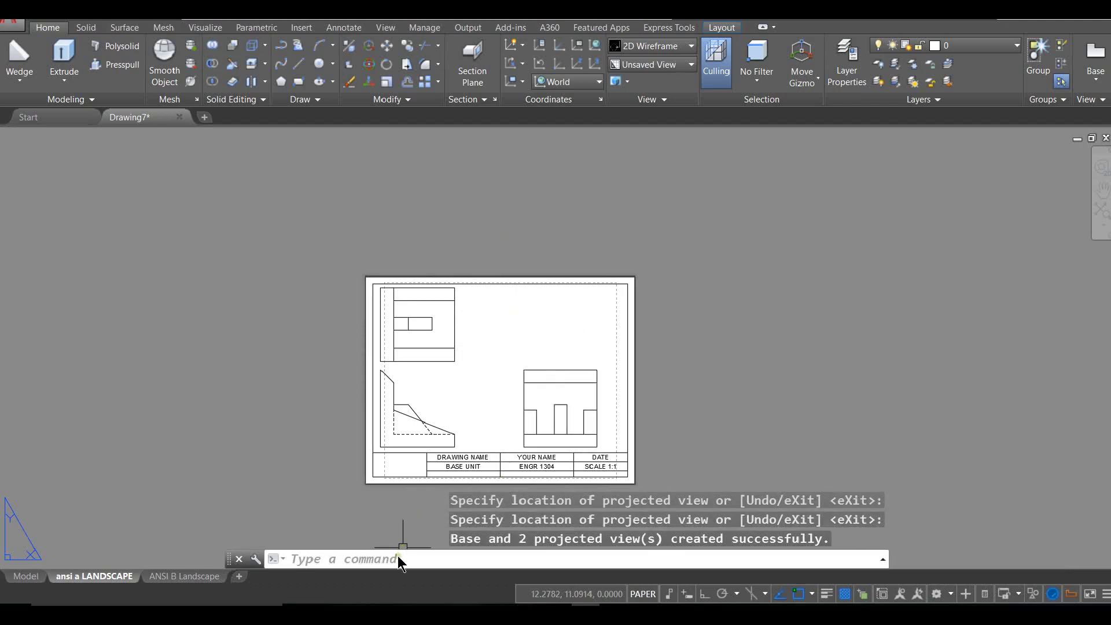
pyautogui.write('v')
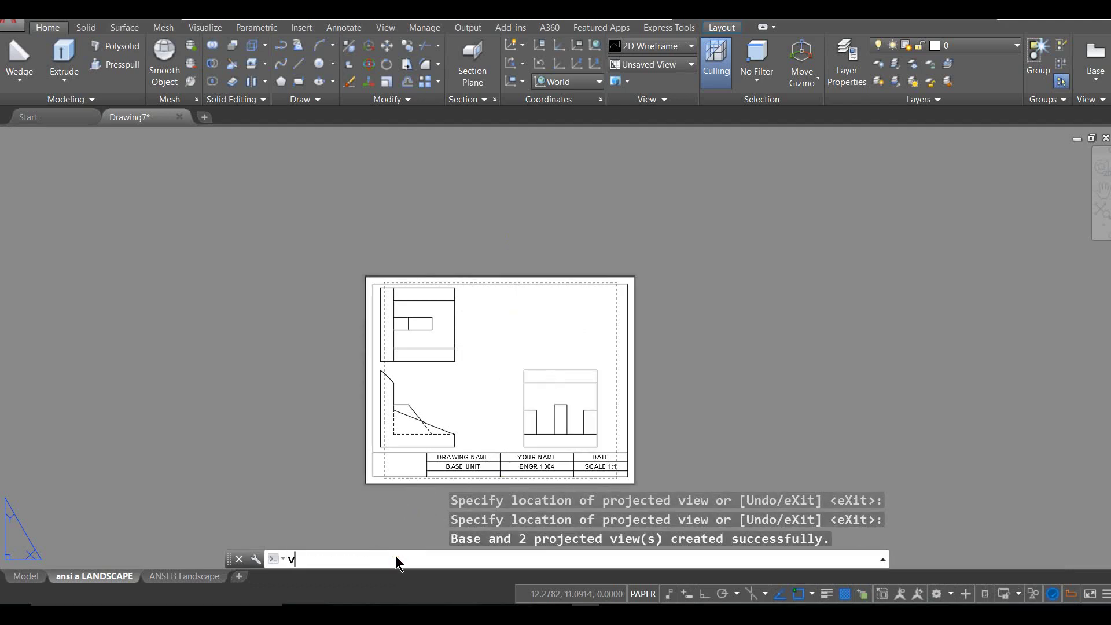
pyautogui.write('iewbase')
pyautogui.press('Return')
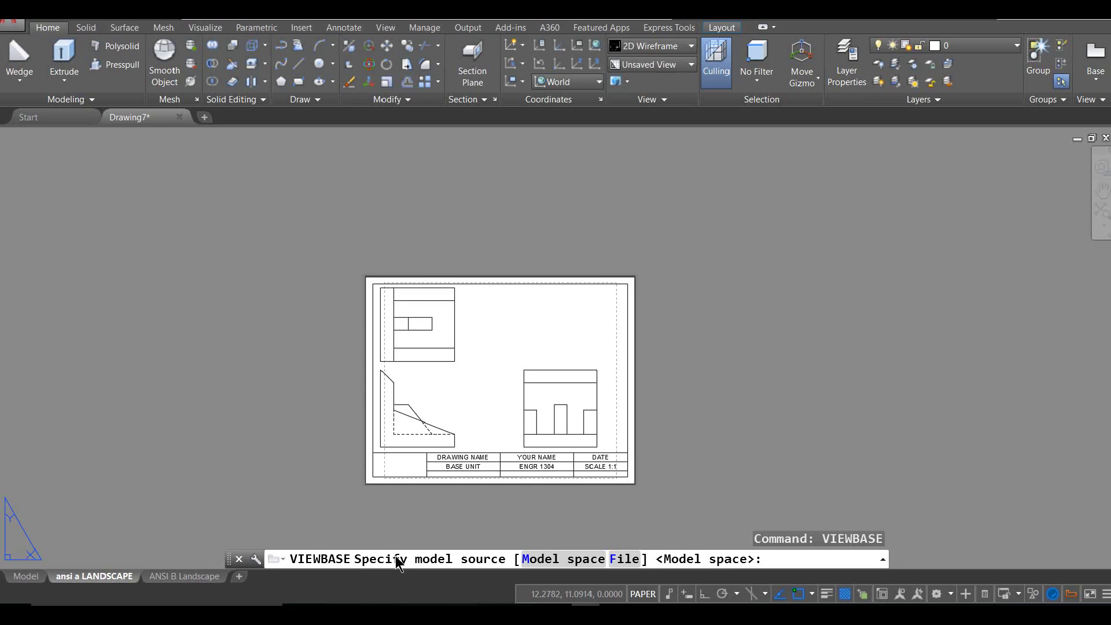
pyautogui.press('Return')
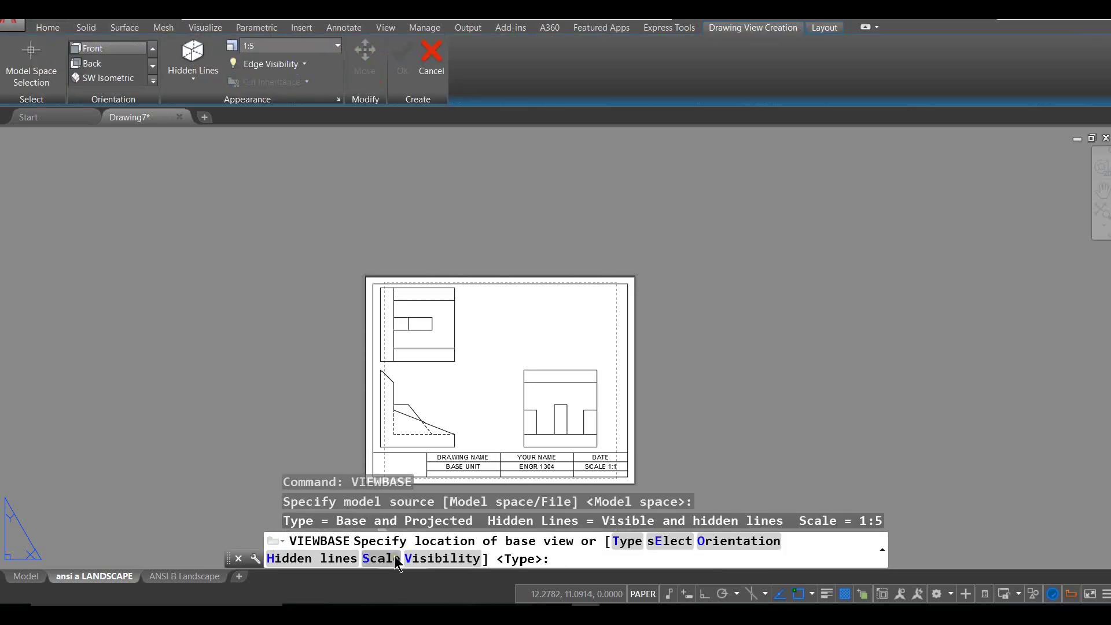
pyautogui.click(377, 559)
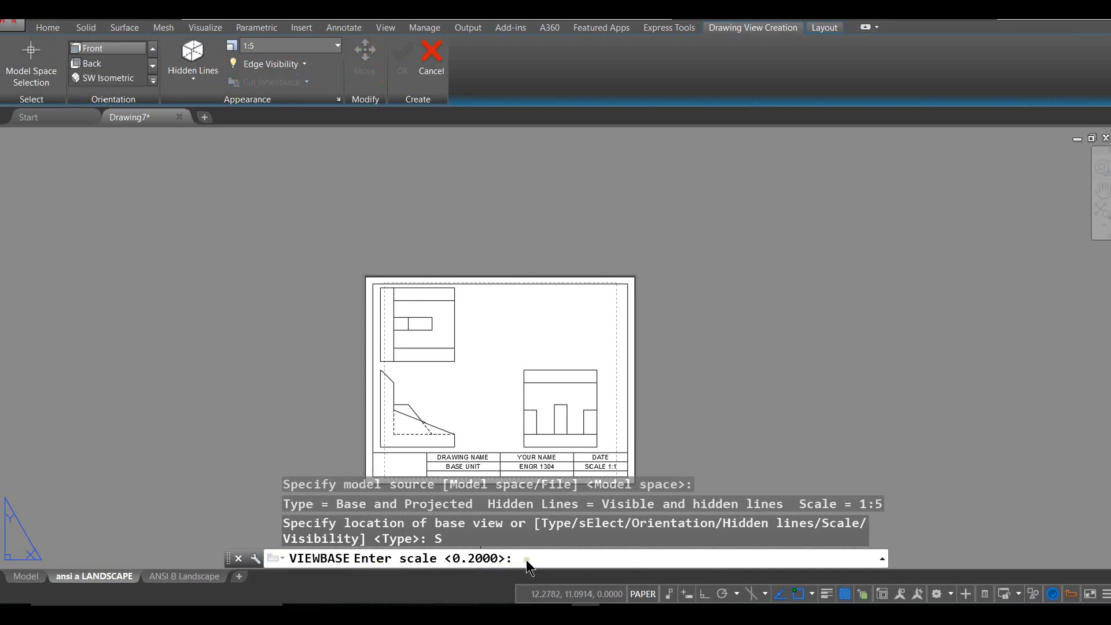
pyautogui.press('Return')
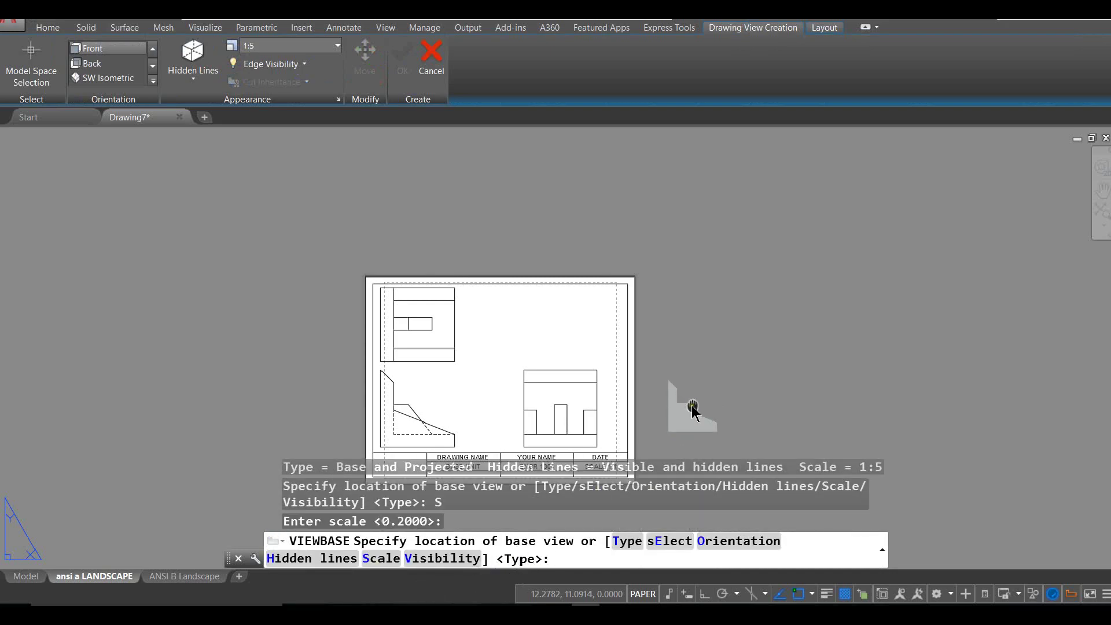
pyautogui.scroll(3, 692, 405)
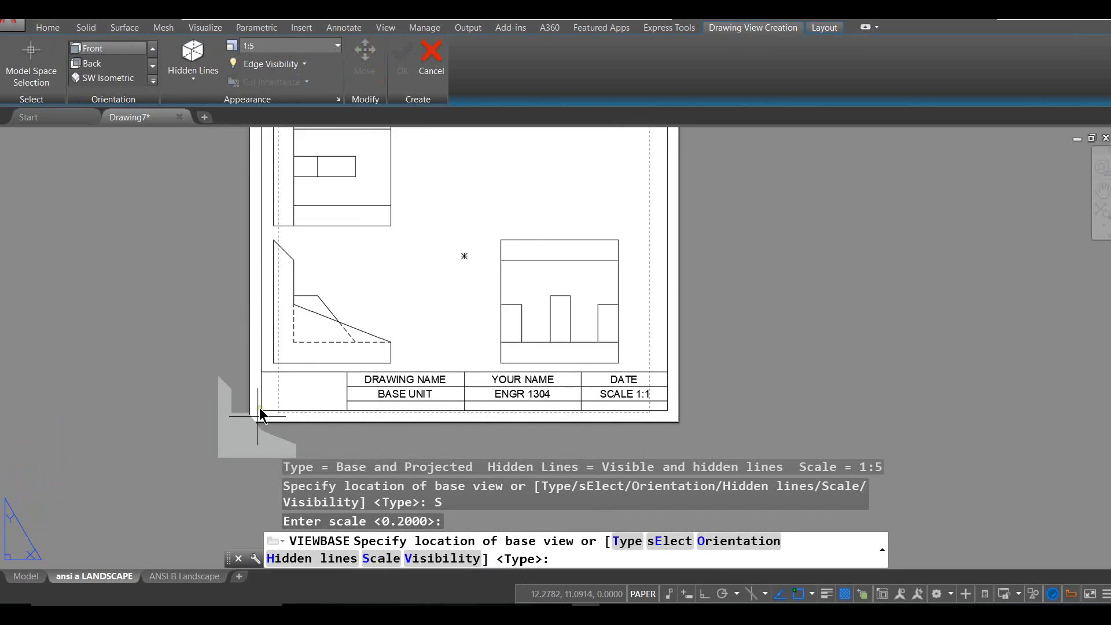
pyautogui.click(223, 448)
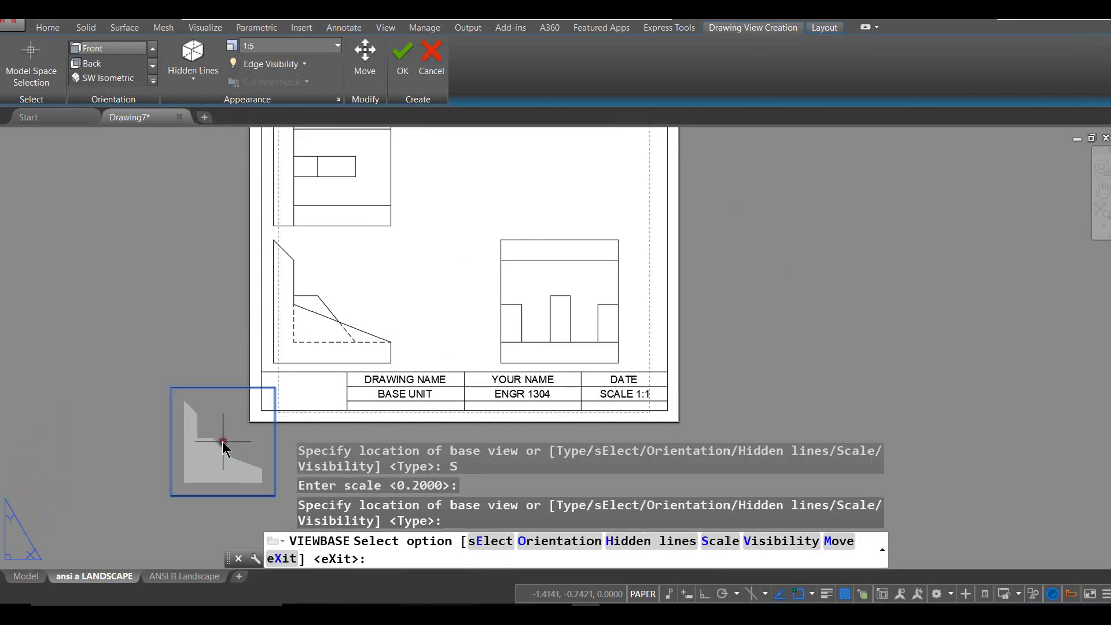
pyautogui.press('Return')
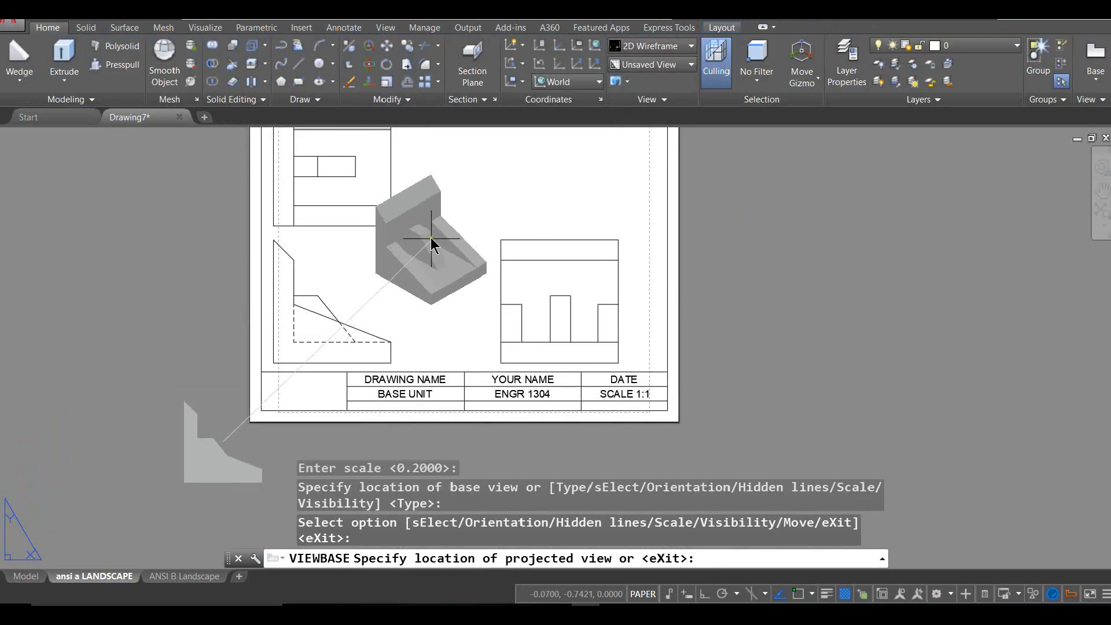
pyautogui.scroll(2, 432, 234)
pyautogui.scroll(-6, 432, 233)
pyautogui.scroll(2, 432, 234)
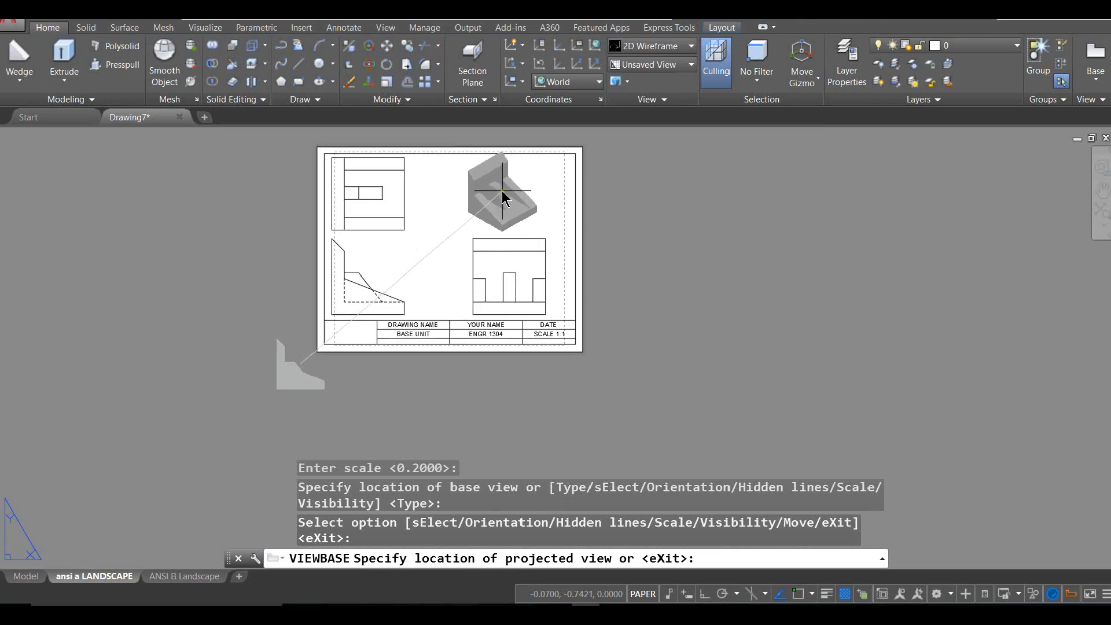
pyautogui.press('Escape')
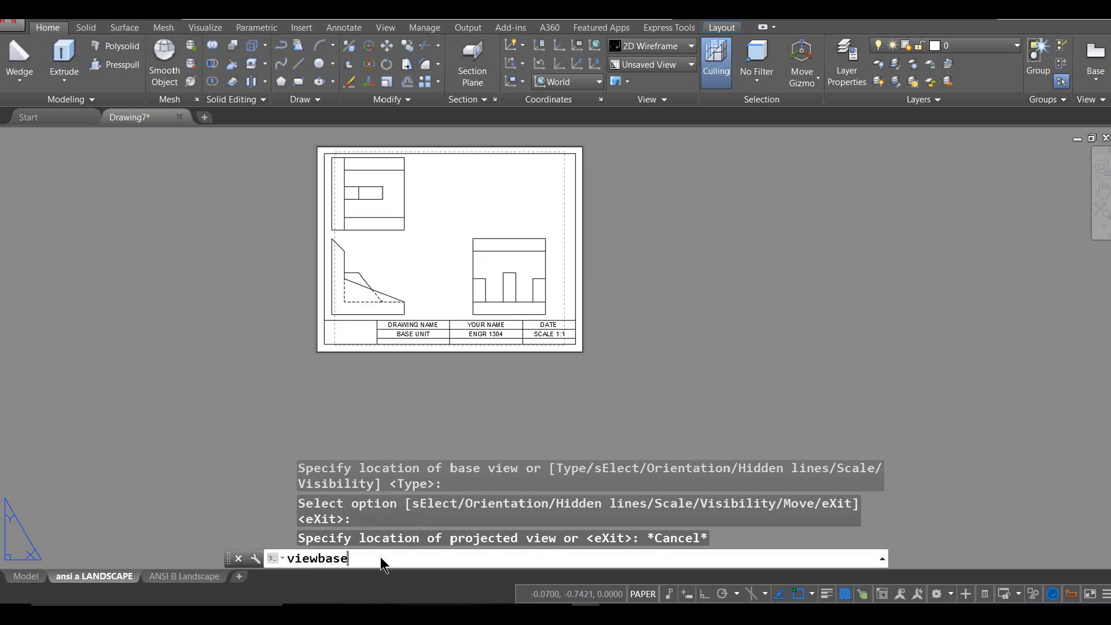
# Step: Place a 0.18-scale base view just outside the sheet's lower left
pyautogui.press('Return')
pyautogui.press('Return')
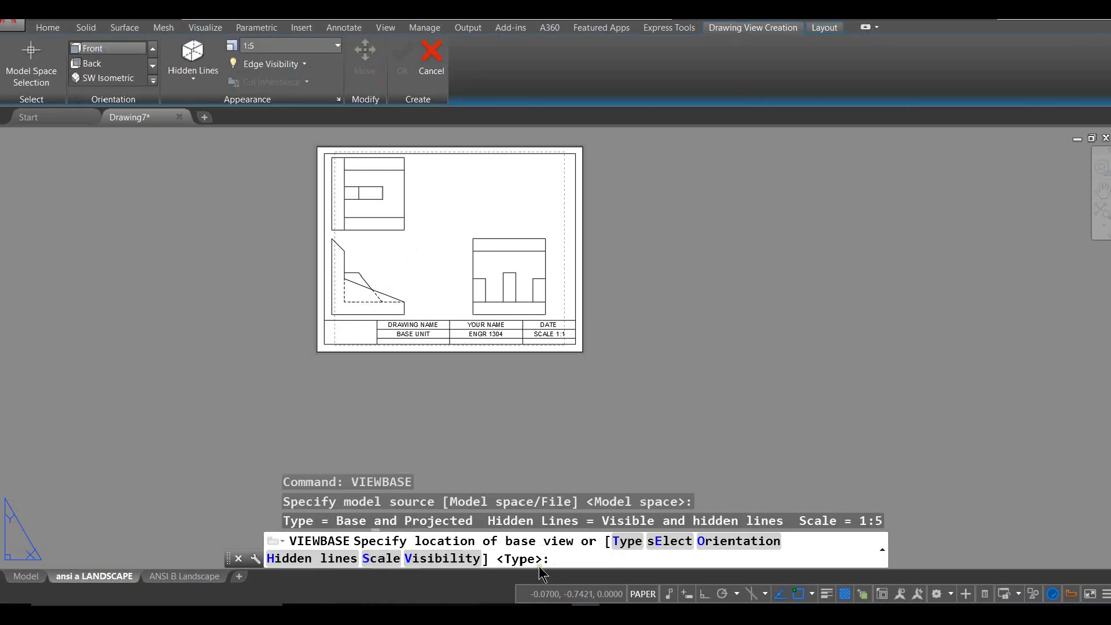
pyautogui.click(382, 558)
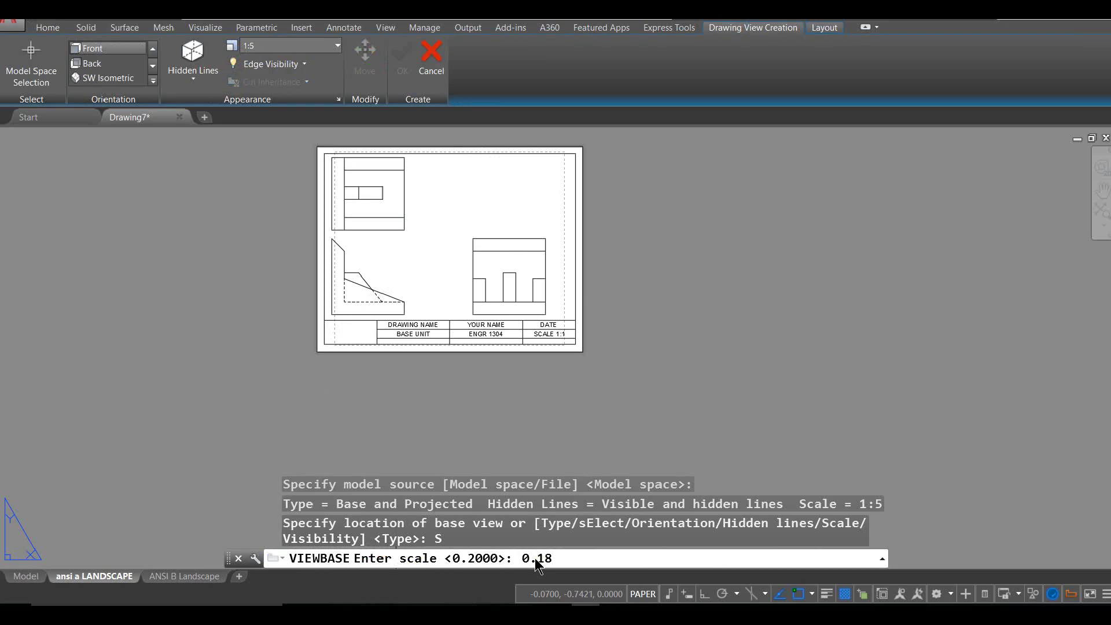
pyautogui.press('Return')
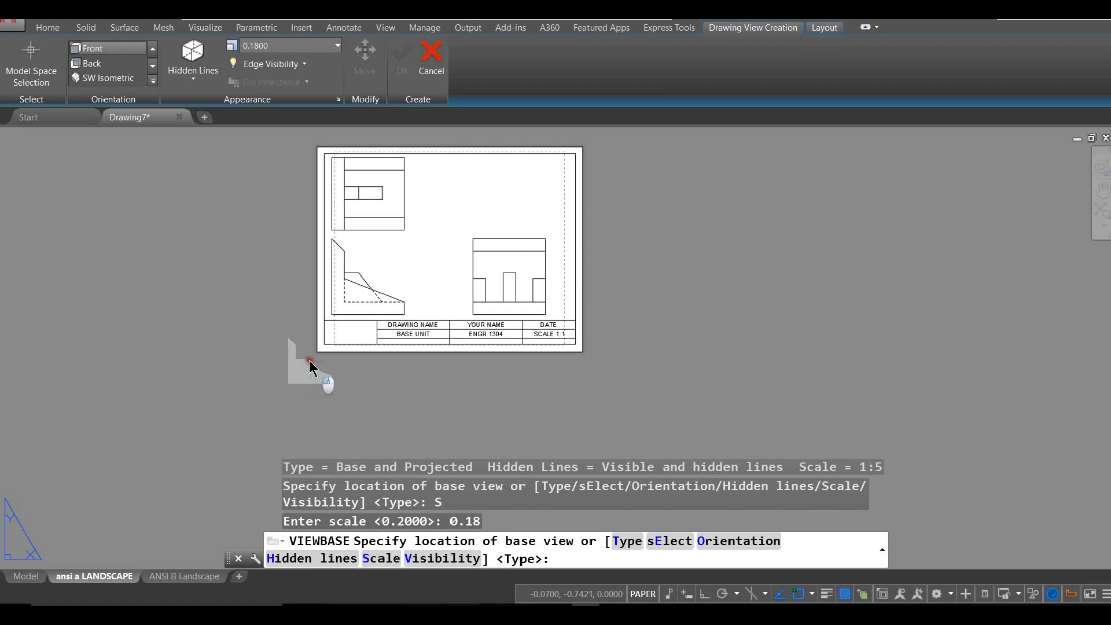
pyautogui.click(309, 360)
pyautogui.press('Return')
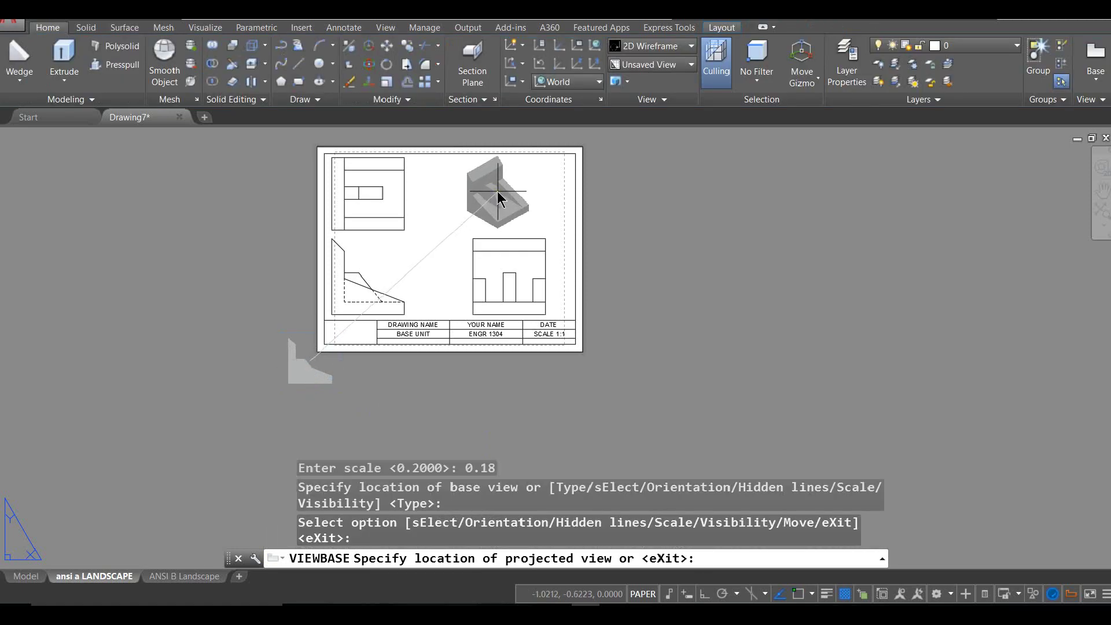
# Step: Project an isometric view into the sheet's upper-right corner and finish the command
pyautogui.click(498, 197)
pyautogui.rightClick(497, 197)
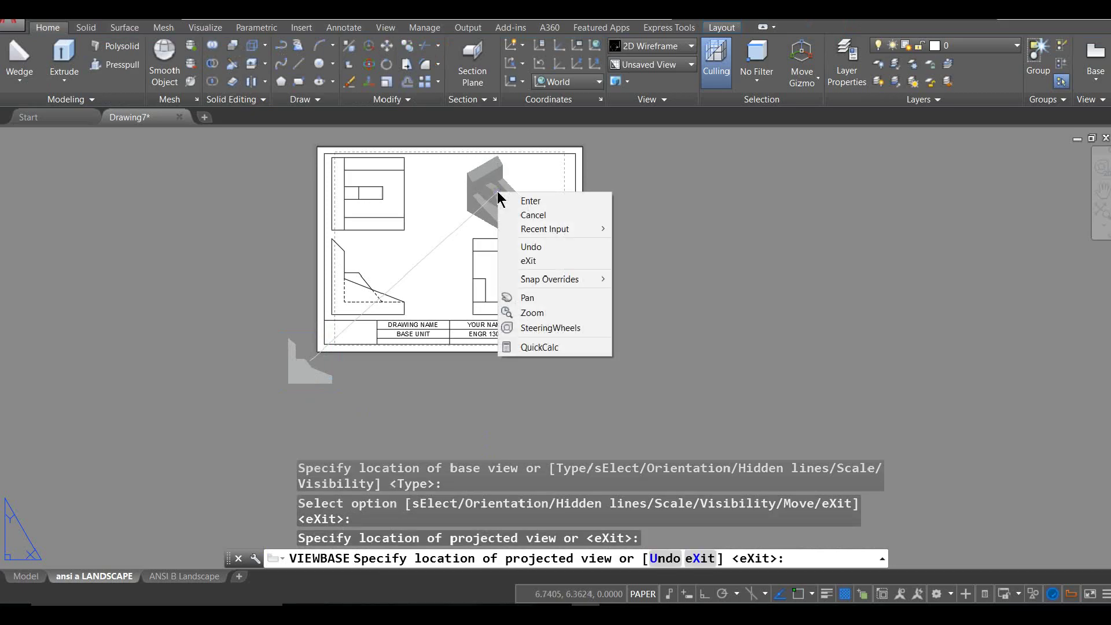
pyautogui.click(534, 200)
pyautogui.scroll(2, 647, 243)
pyautogui.moveTo(645, 228)
pyautogui.mouseDown(button='middle')
pyautogui.moveTo(688, 347)
pyautogui.moveTo(758, 369)
pyautogui.moveTo(791, 330)
pyautogui.moveTo(815, 322)
pyautogui.mouseUp(button='middle')
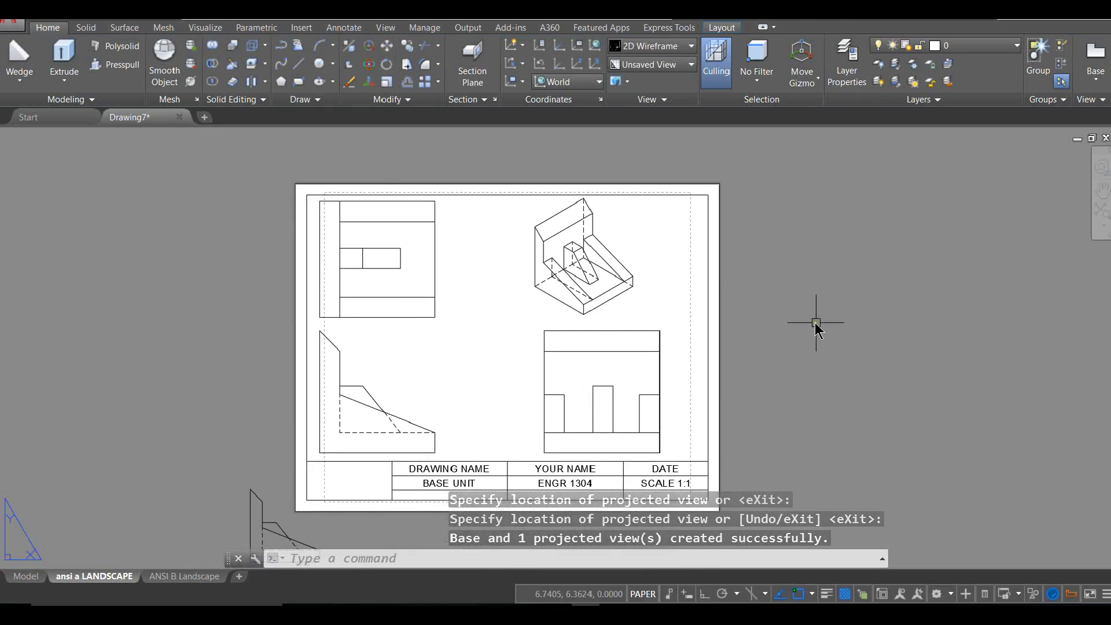
# Step: Grip-move the lower-left and lower-right drawing views into better alignment on the sheet
pyautogui.click(363, 396)
pyautogui.click(376, 392)
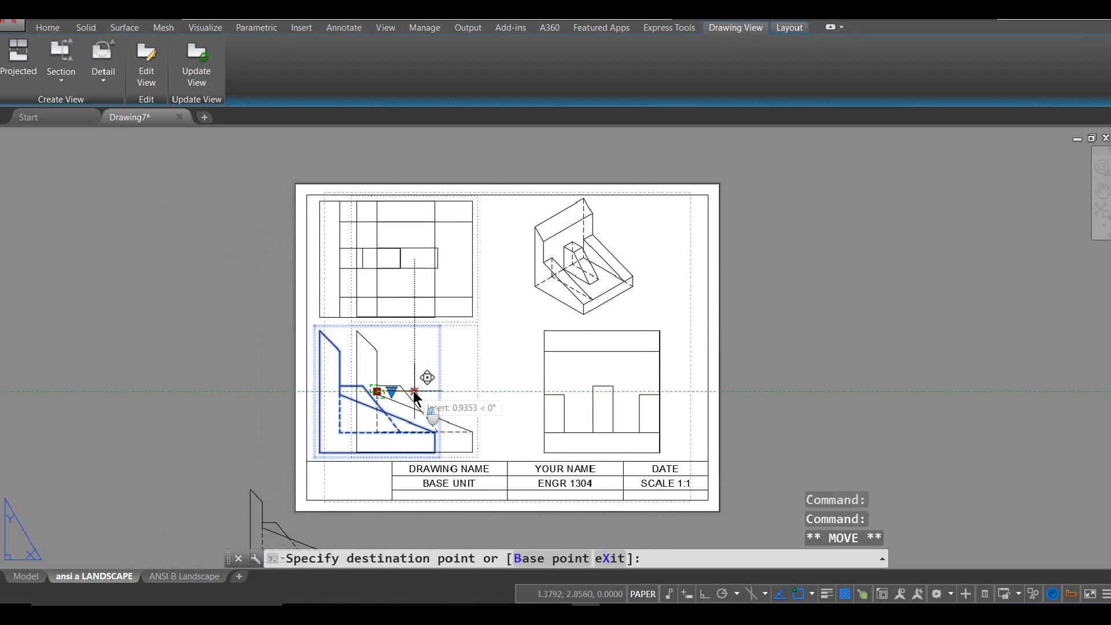
pyautogui.click(415, 393)
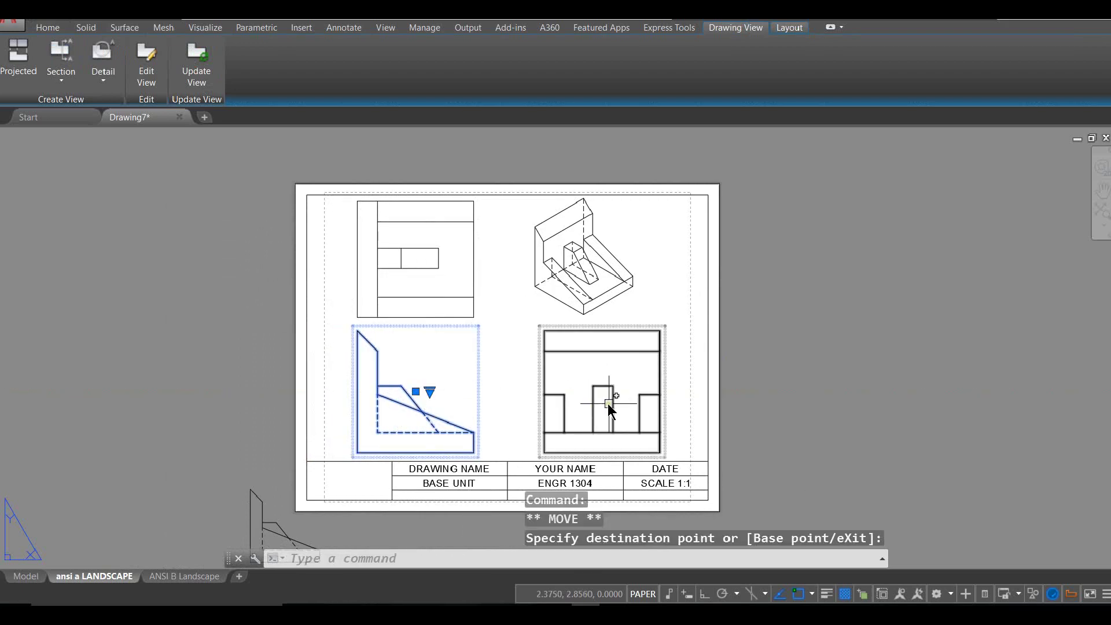
pyautogui.click(605, 396)
pyautogui.click(603, 392)
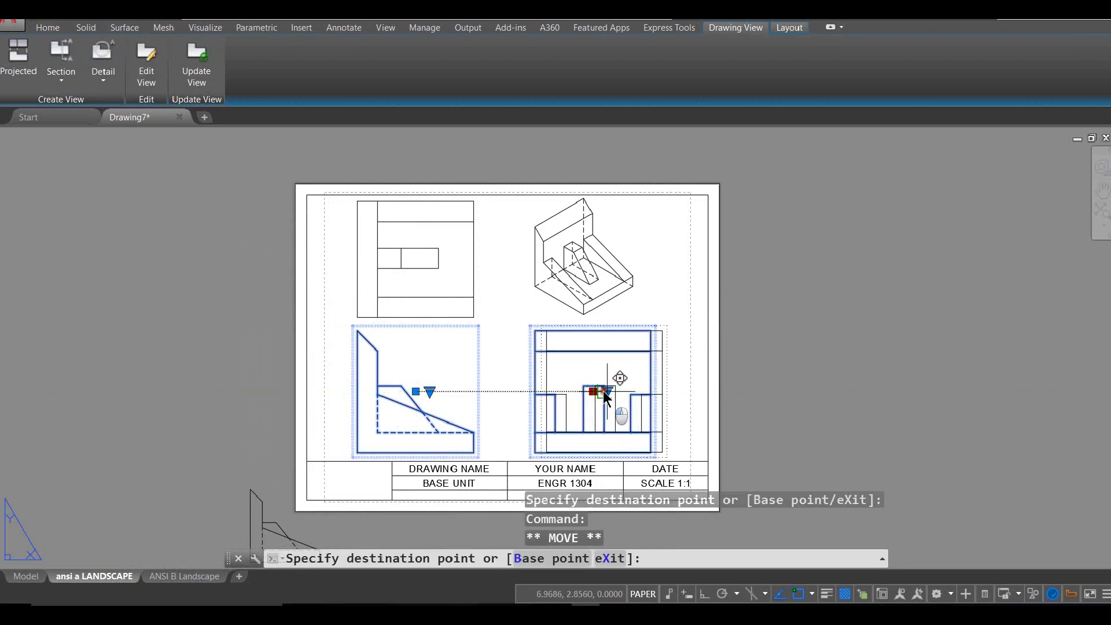
pyautogui.click(625, 393)
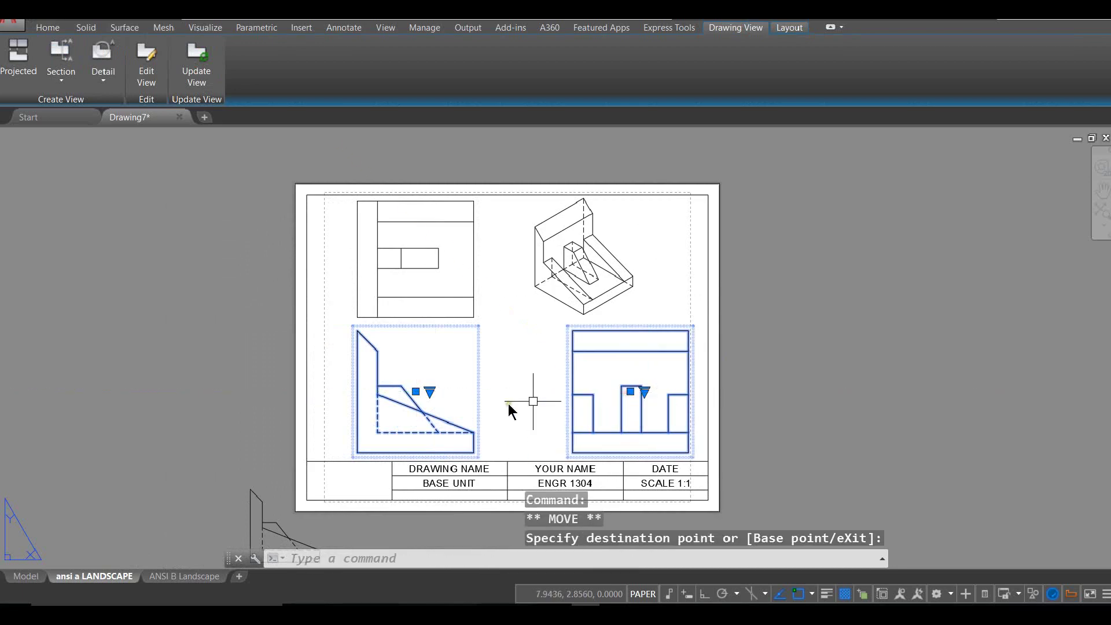
pyautogui.click(416, 392)
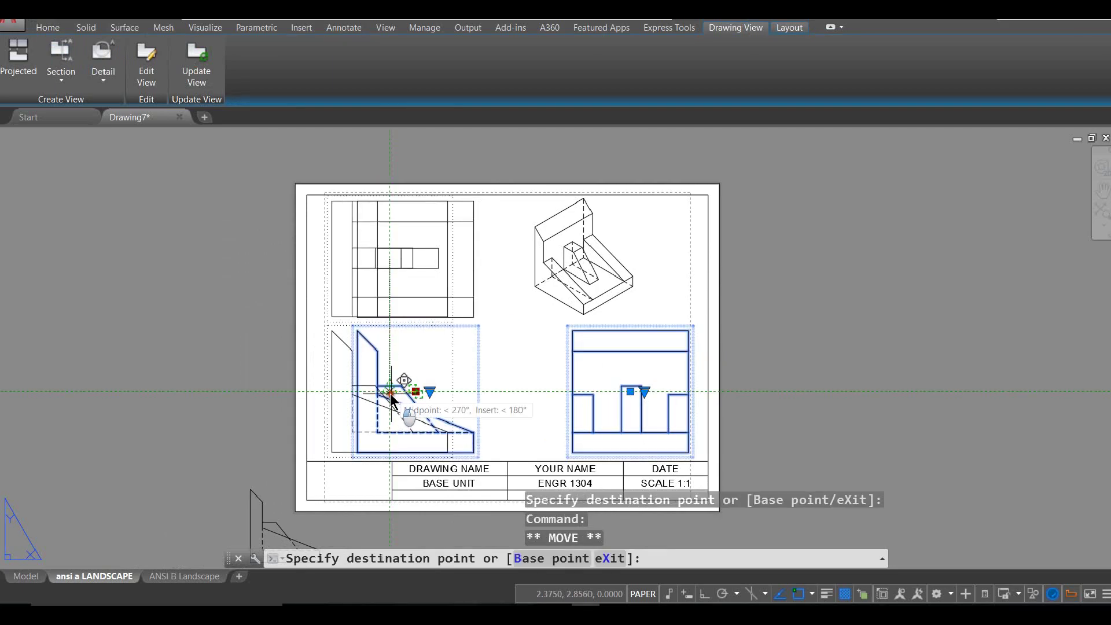
pyautogui.click(390, 394)
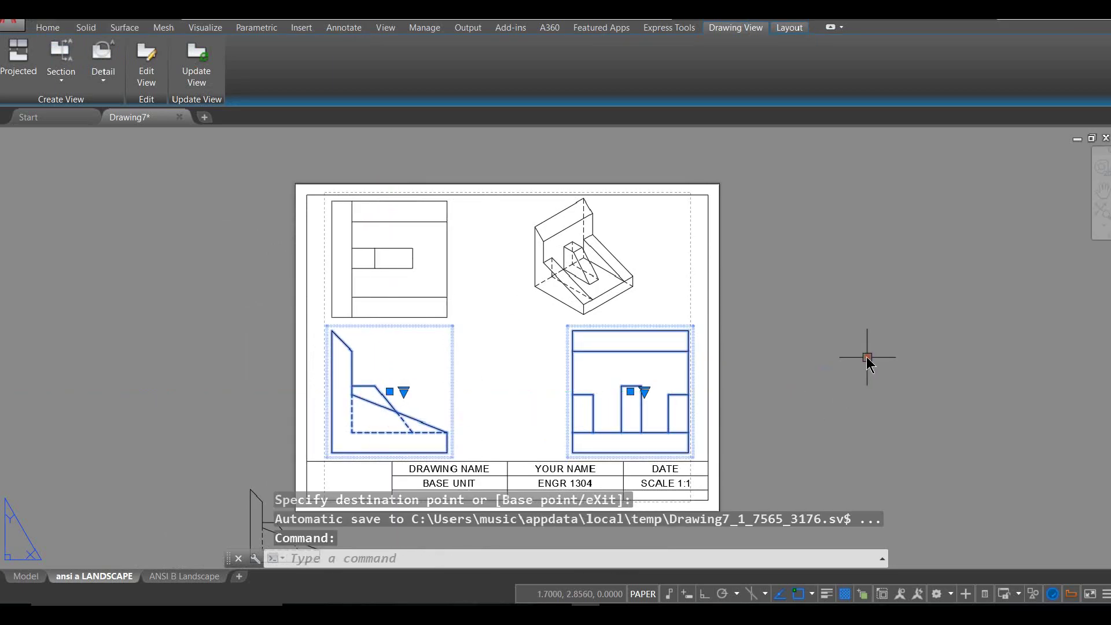
pyautogui.press('Escape')
# Step: Reframe the sheet, then switch to model space to show the shaded part
pyautogui.scroll(1, 757, 374)
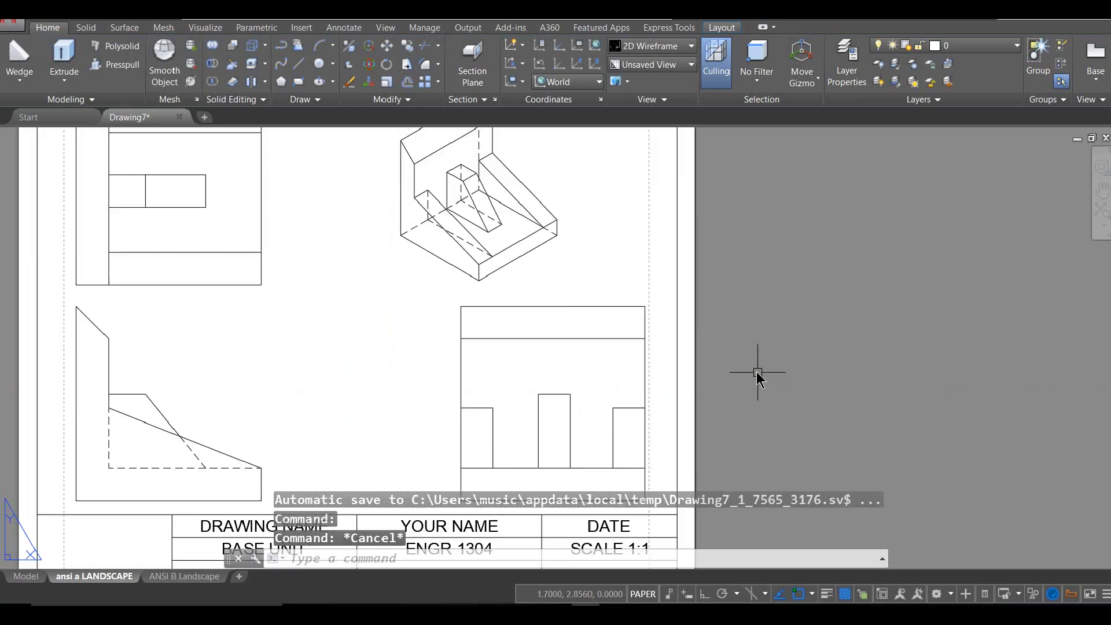
pyautogui.scroll(-1, 757, 372)
pyautogui.moveTo(772, 363); pyautogui.dragTo(756, 330, button='middle')
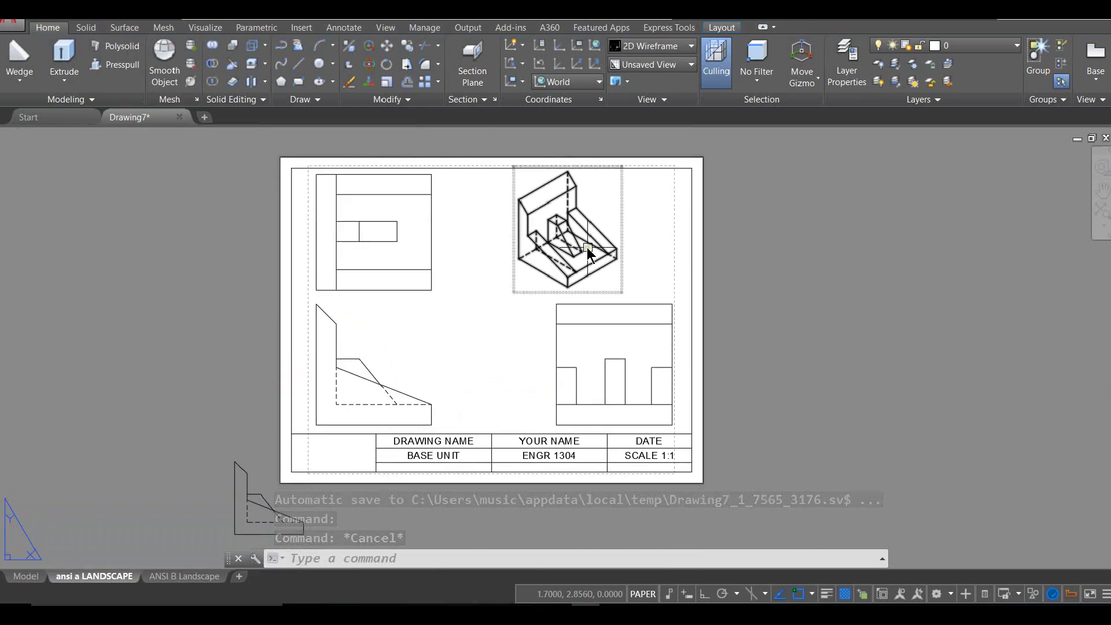
pyautogui.click(30, 577)
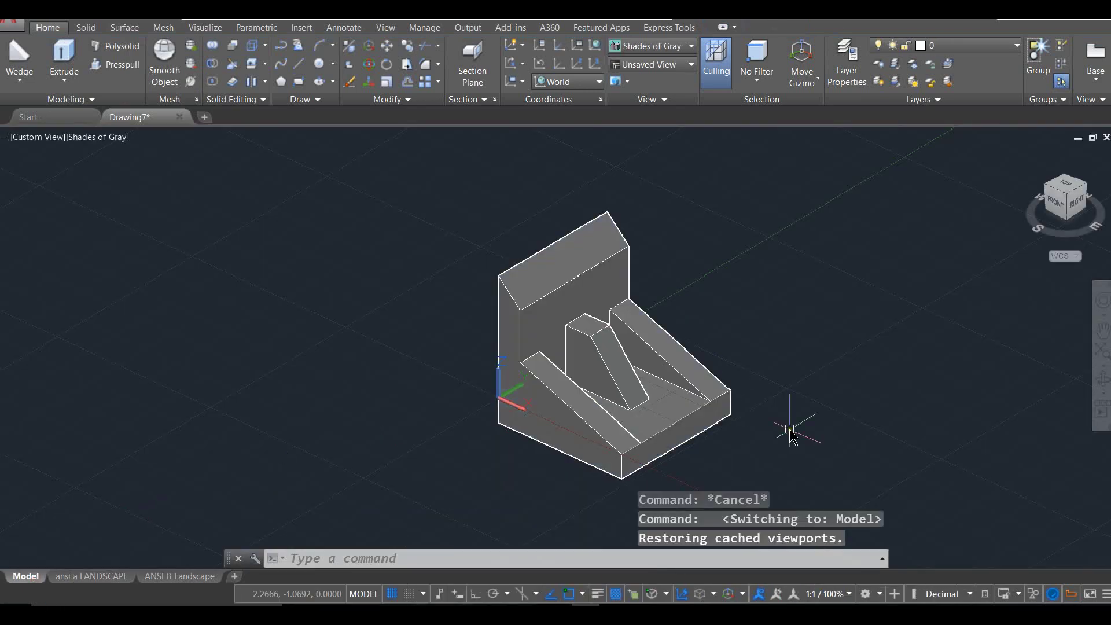
# Step: Draw a circle on the floor face beside the sloped rib, seen from above
pyautogui.click(391, 561)
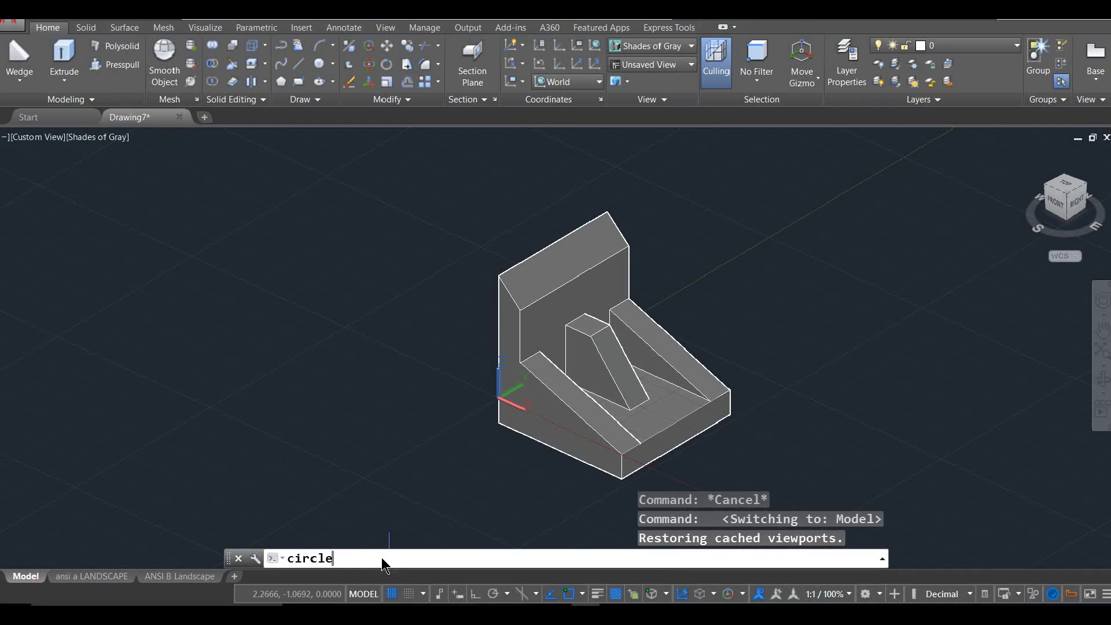
pyautogui.press('Return')
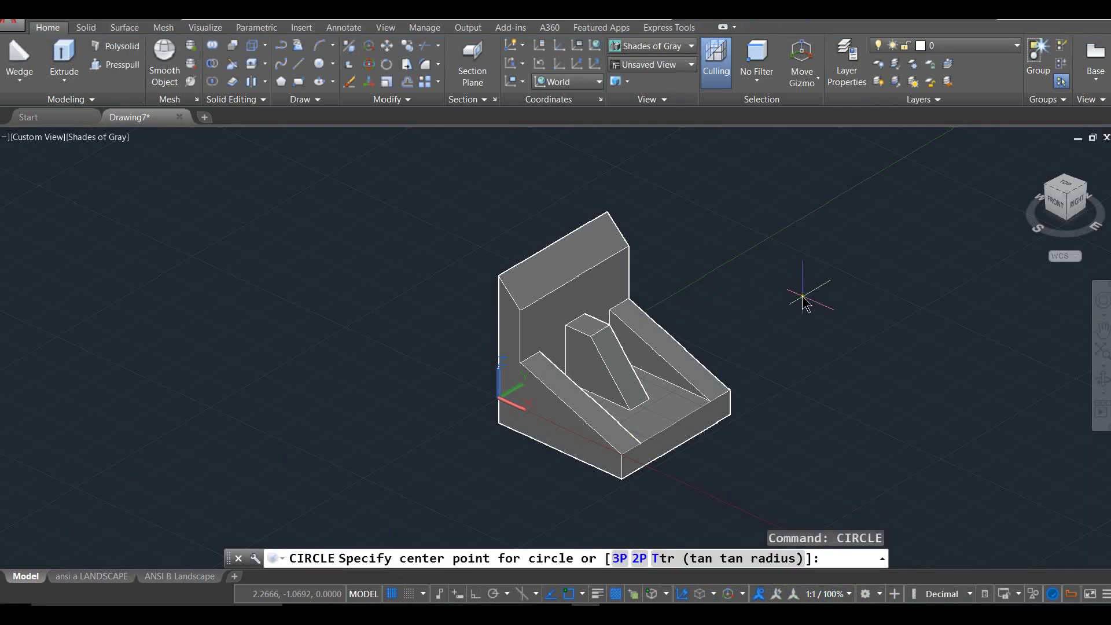
pyautogui.keyDown('shift'); pyautogui.moveTo(799, 298); pyautogui.dragTo(849, 375, button='middle'); pyautogui.keyUp('shift')
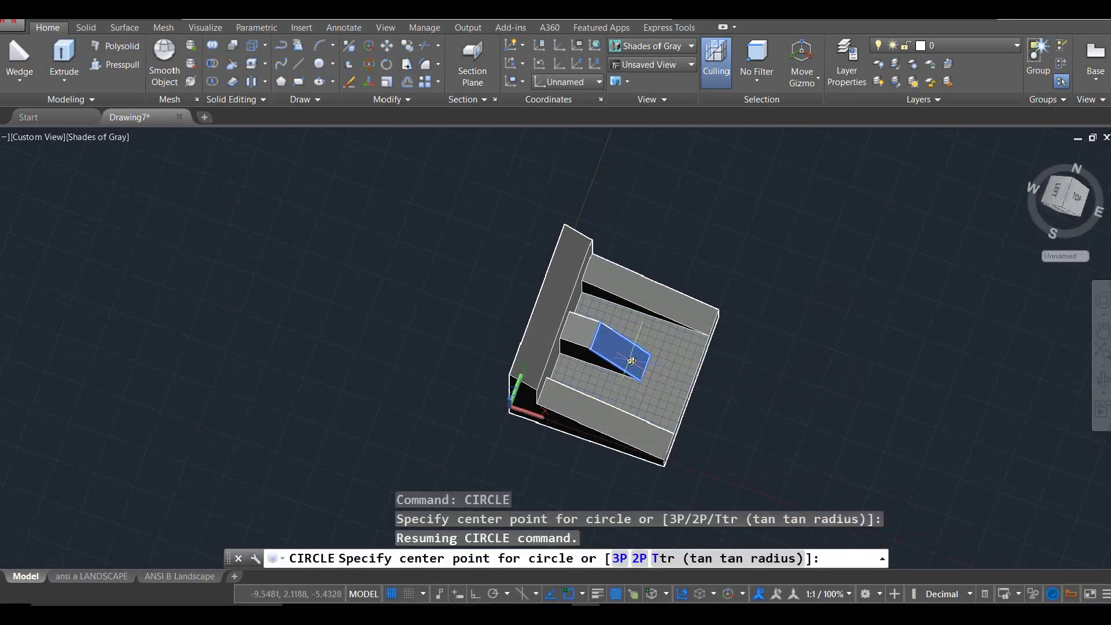
pyautogui.scroll(3, 668, 378)
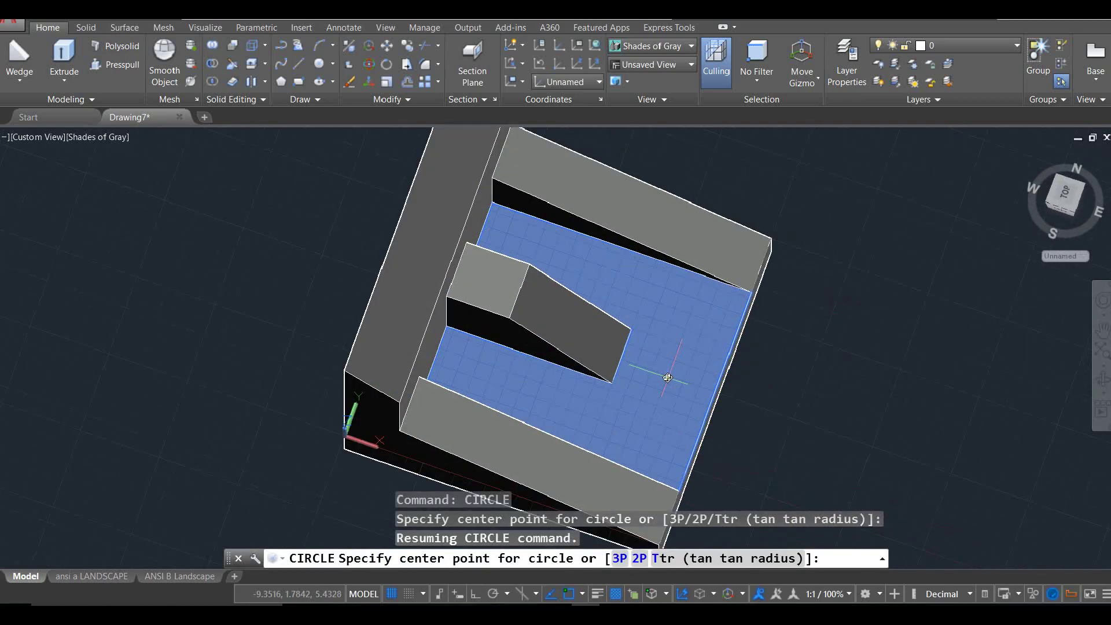
pyautogui.click(668, 375)
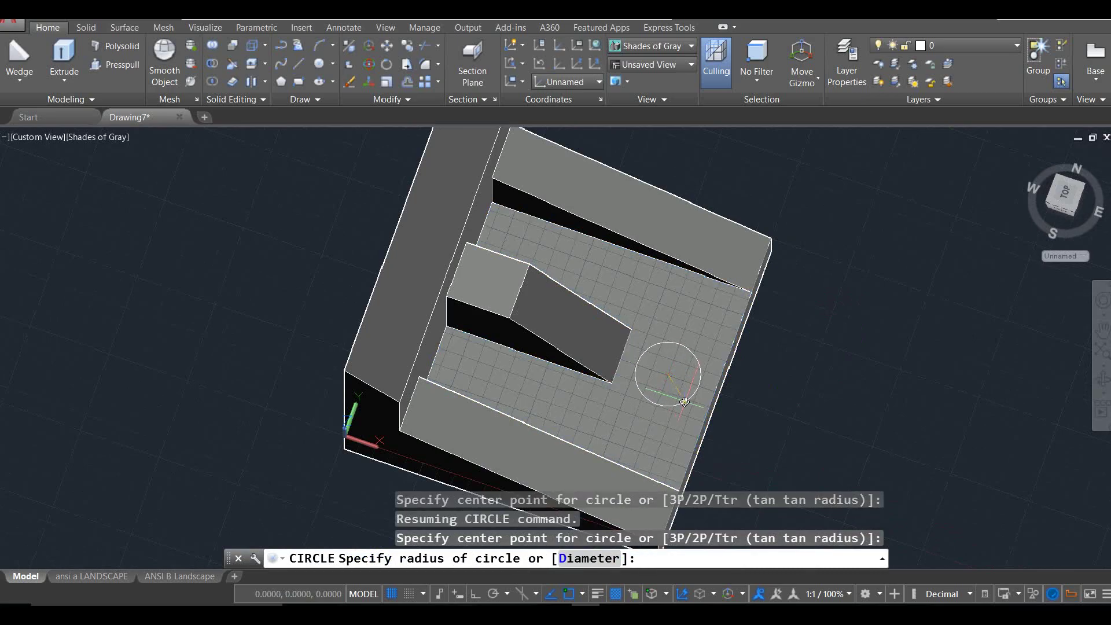
pyautogui.click(684, 402)
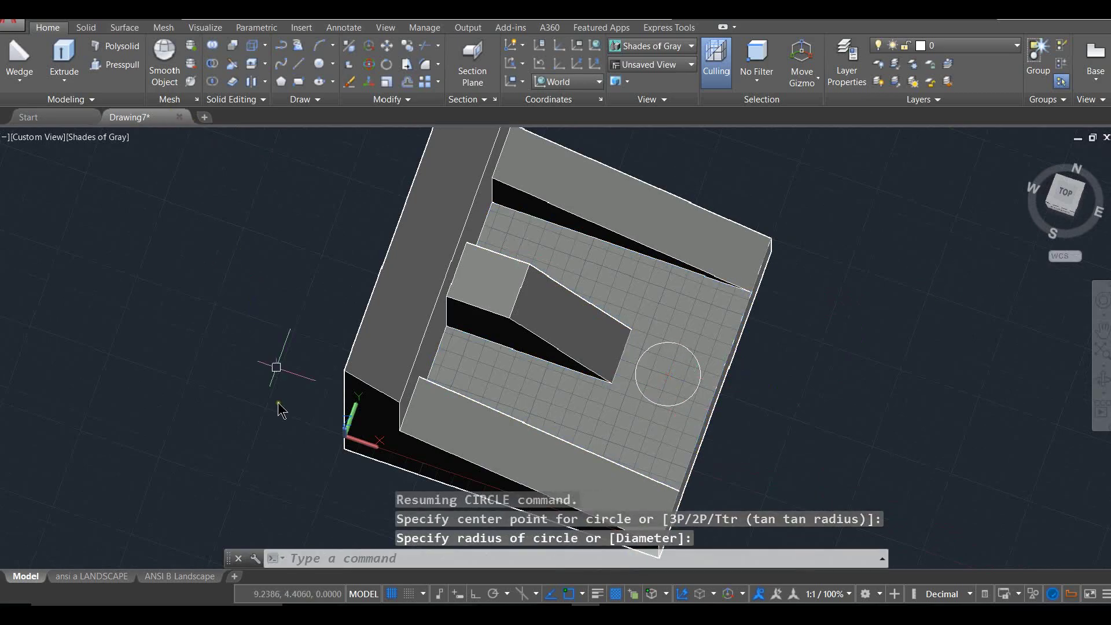
# Step: Push the circle through the base plate with PRESSPULL to form the hole
pyautogui.click(343, 560)
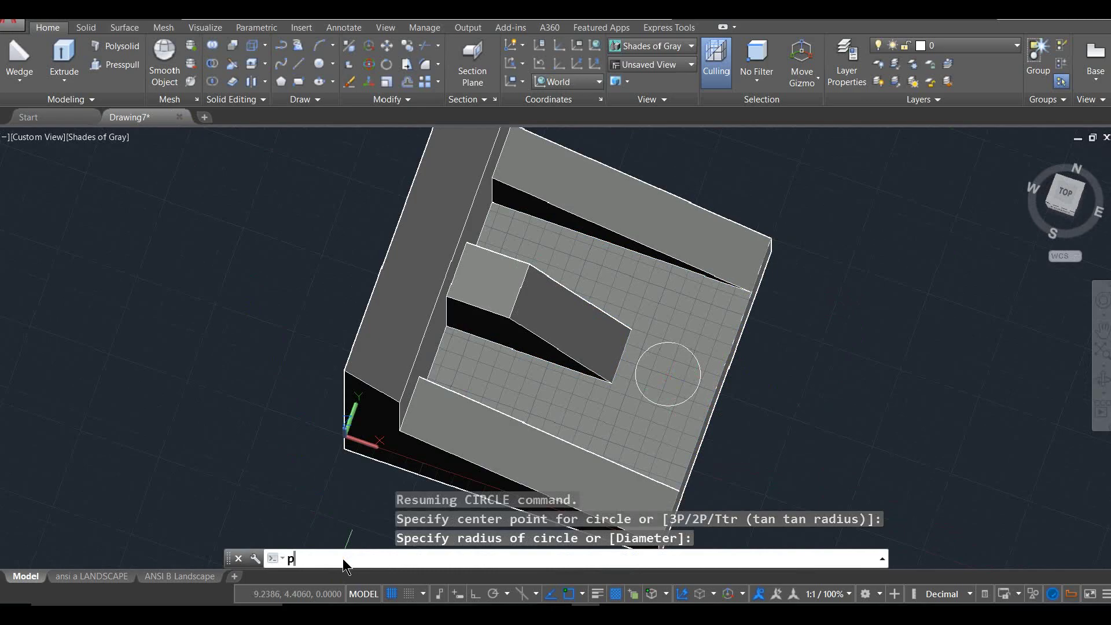
pyautogui.write('presspull')
pyautogui.press('Return')
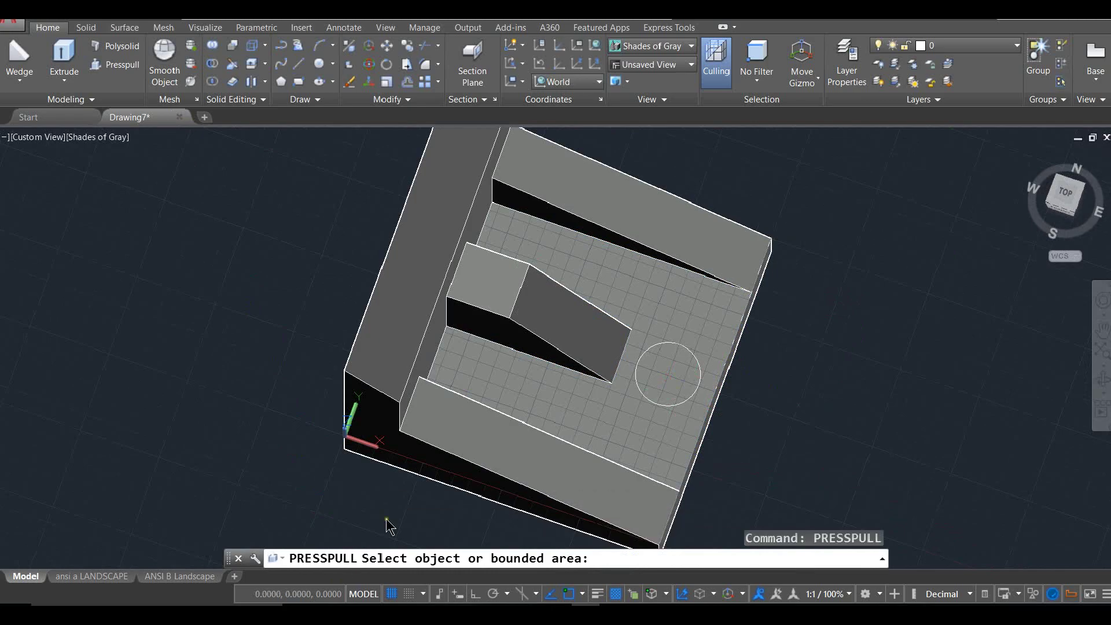
pyautogui.click(672, 378)
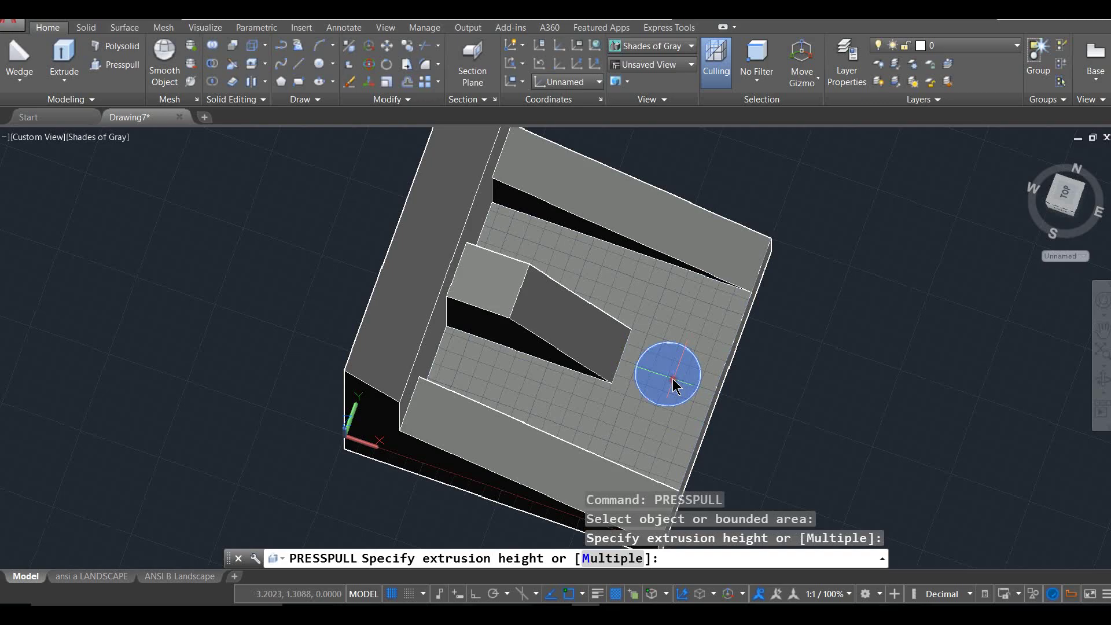
pyautogui.click(777, 474)
pyautogui.keyDown('shift'); pyautogui.moveTo(843, 432); pyautogui.dragTo(822, 350, button='middle'); pyautogui.keyUp('shift')
pyautogui.moveTo(89, 578)
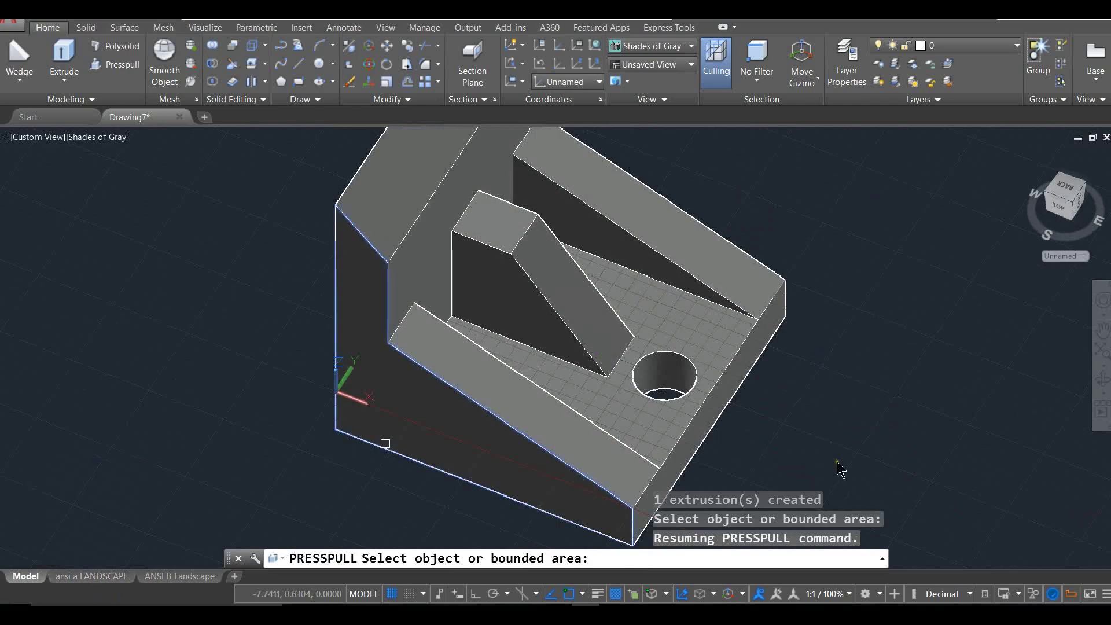
# Step: Return to the ansi a LANDSCAPE sheet and check the top-left drawing view
pyautogui.press('Escape')
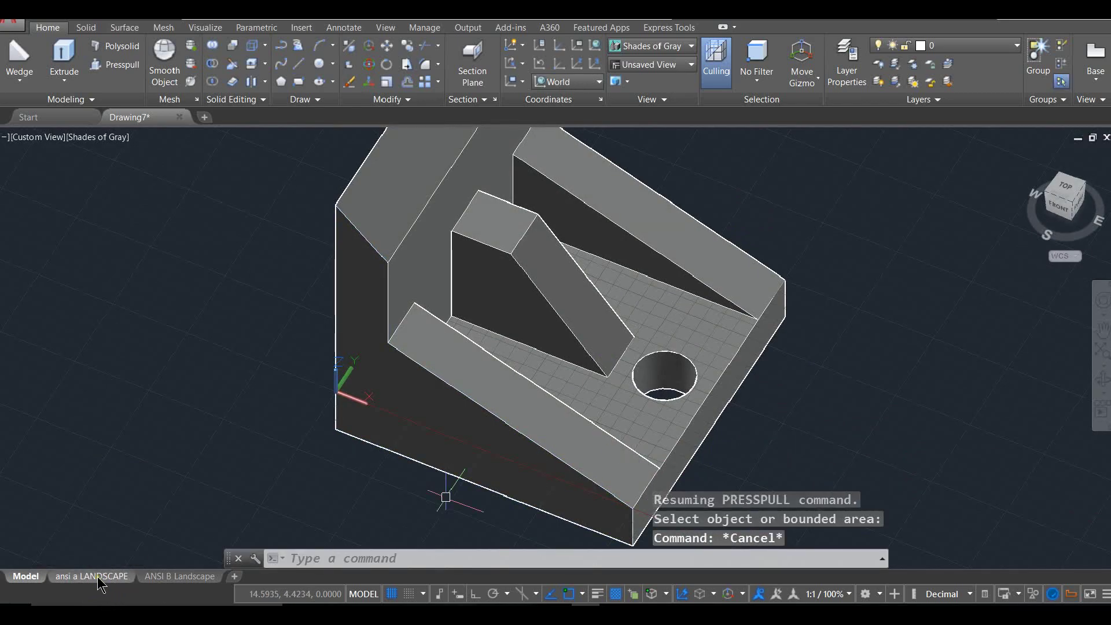
pyautogui.click(93, 576)
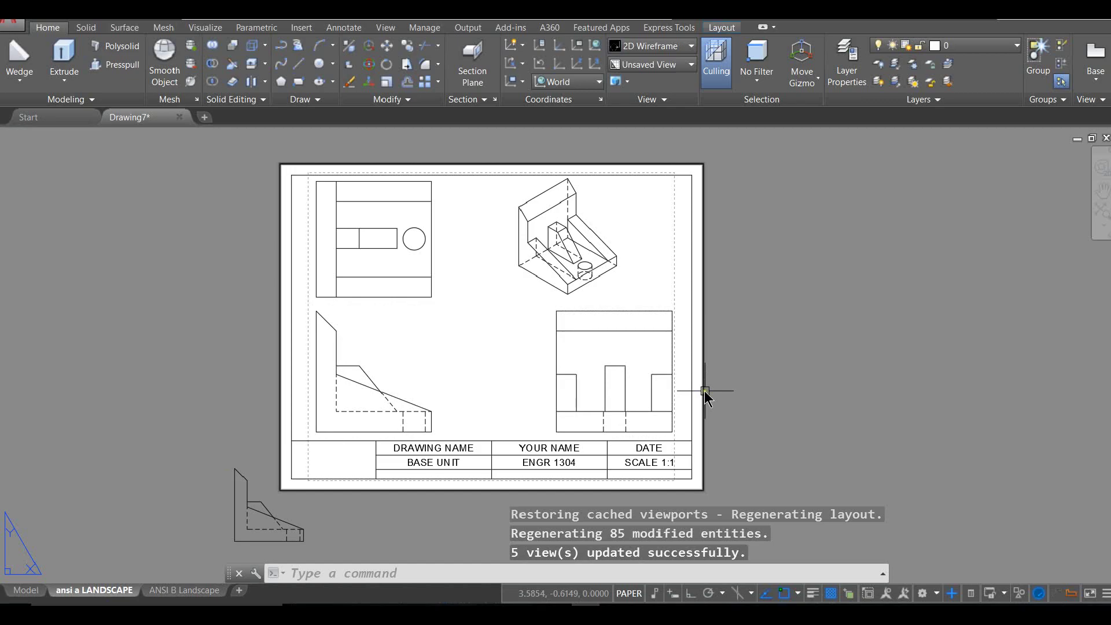
pyautogui.click(415, 234)
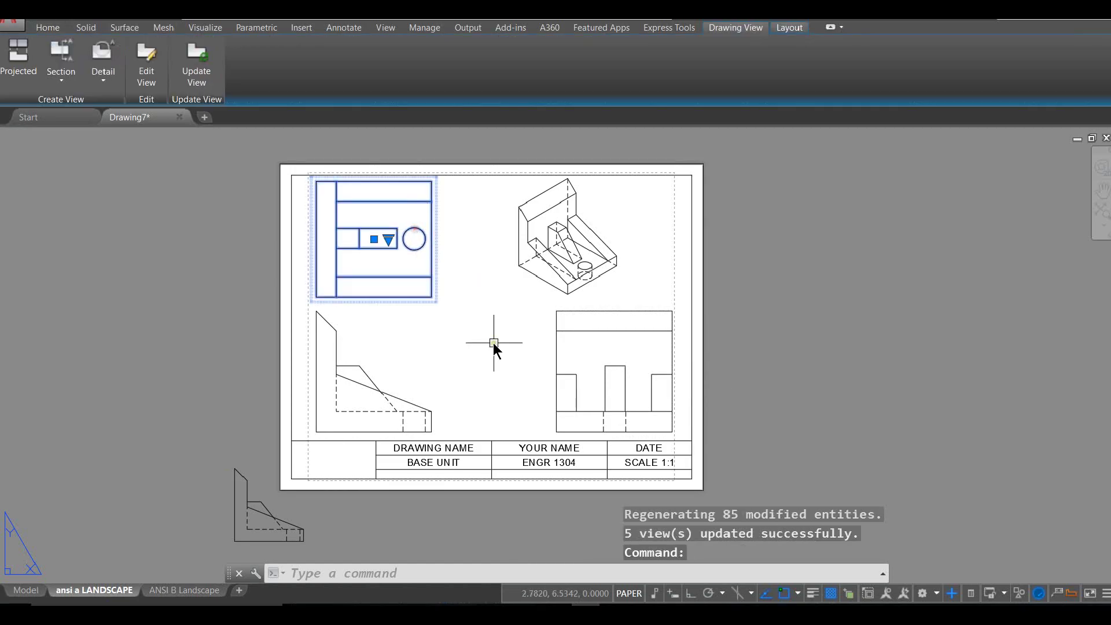
pyautogui.press('Escape')
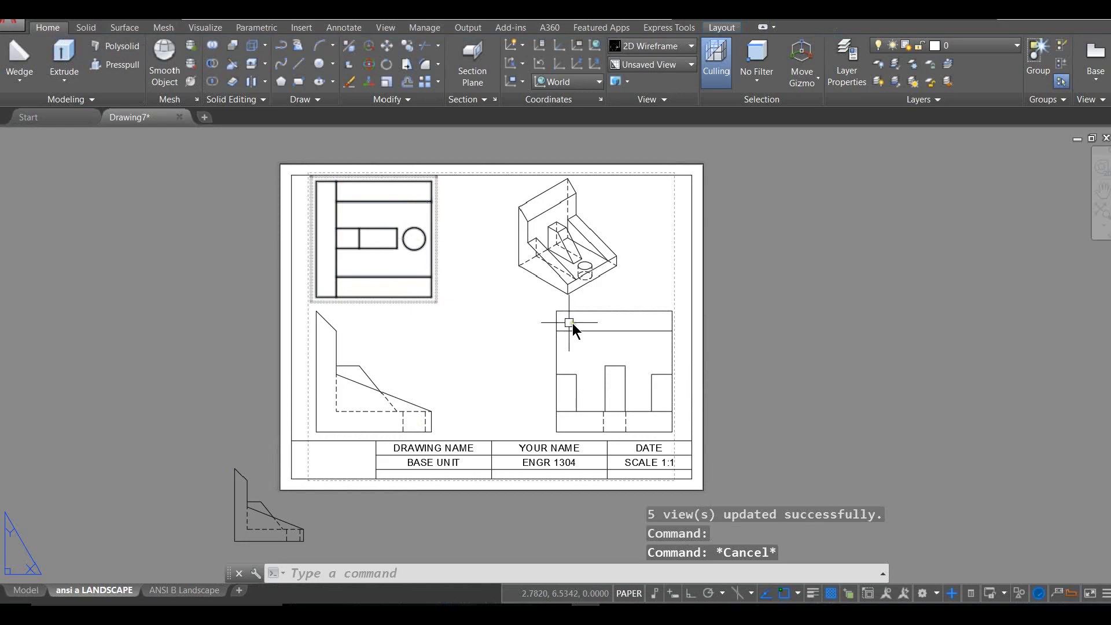
# Step: Toggle between Model space and the ansi a LANDSCAPE layout to refresh the views
pyautogui.click(26, 591)
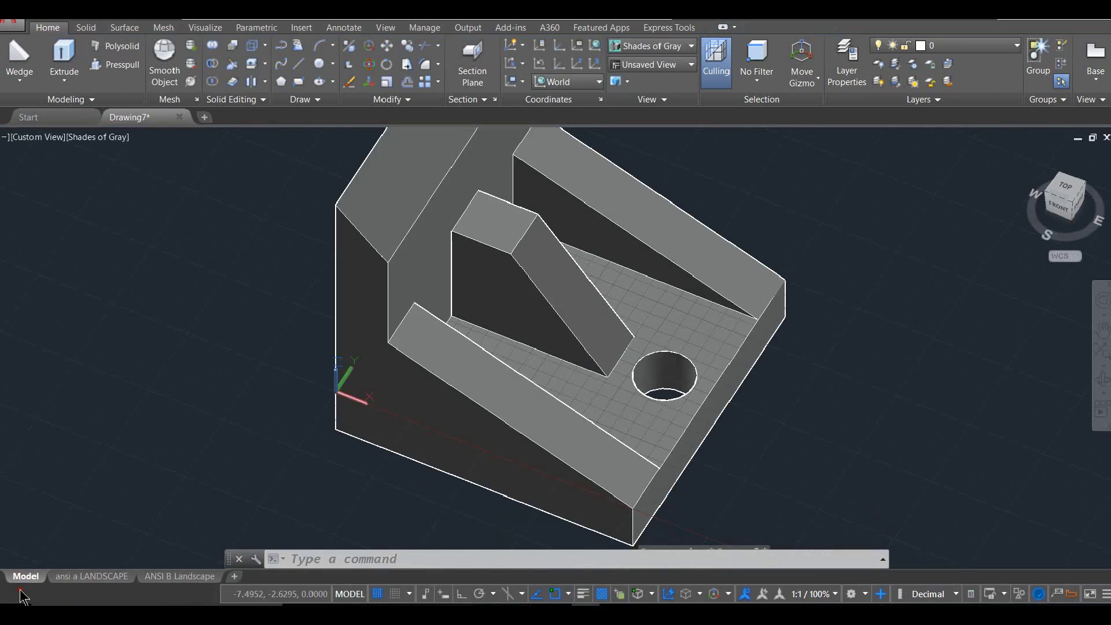
pyautogui.click(91, 577)
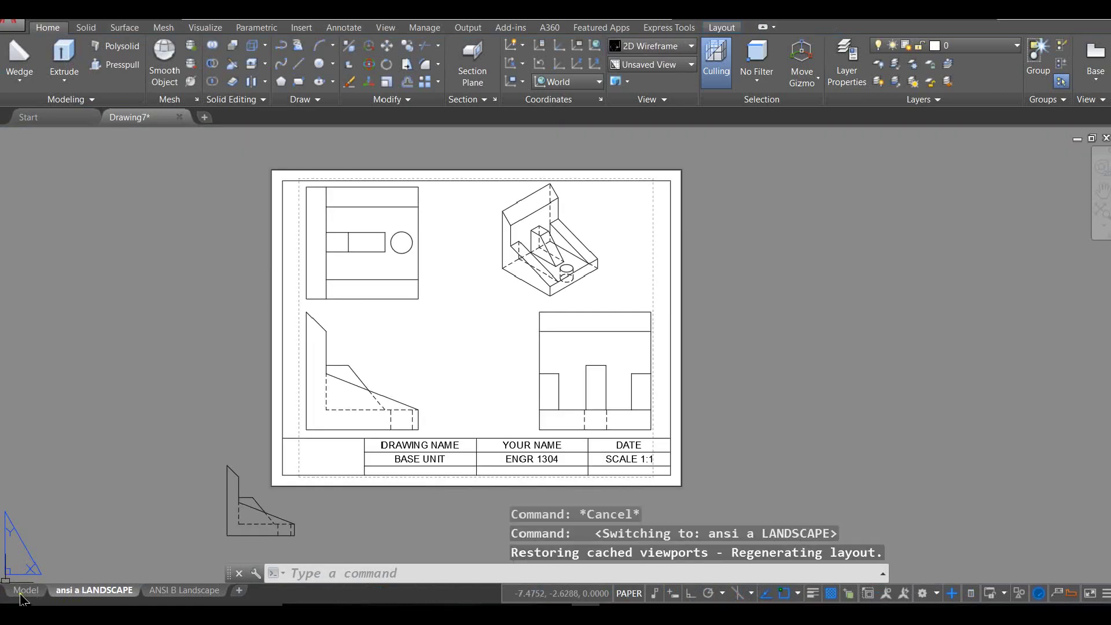
pyautogui.click(22, 590)
pyautogui.click(87, 590)
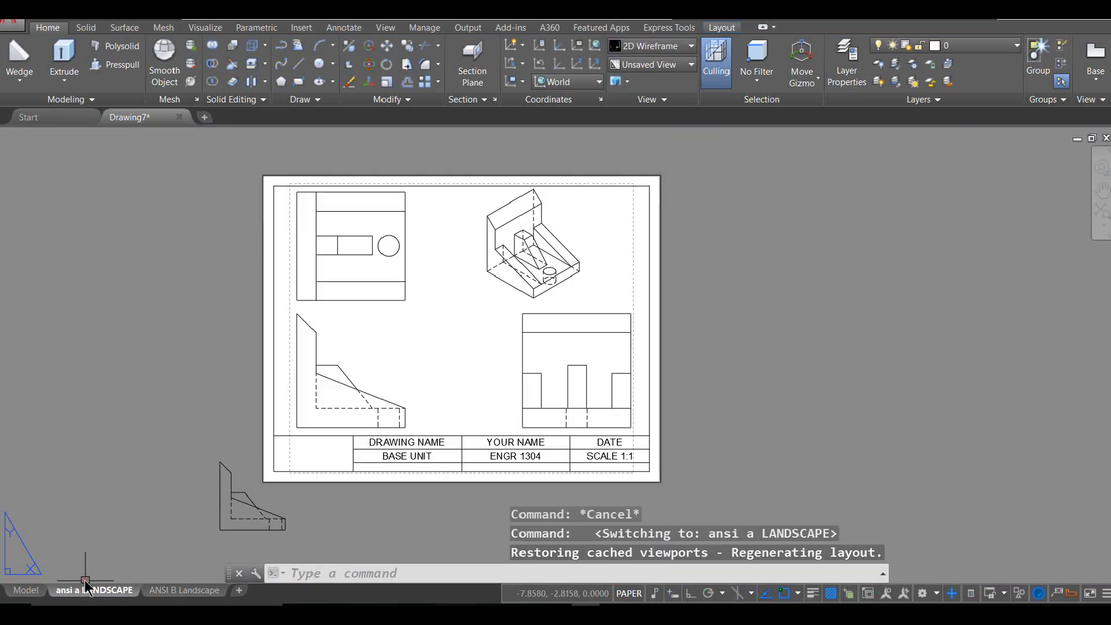
# Step: Zoom and pan across the sheet to inspect the updated hole in each view
pyautogui.scroll(2, 487, 380)
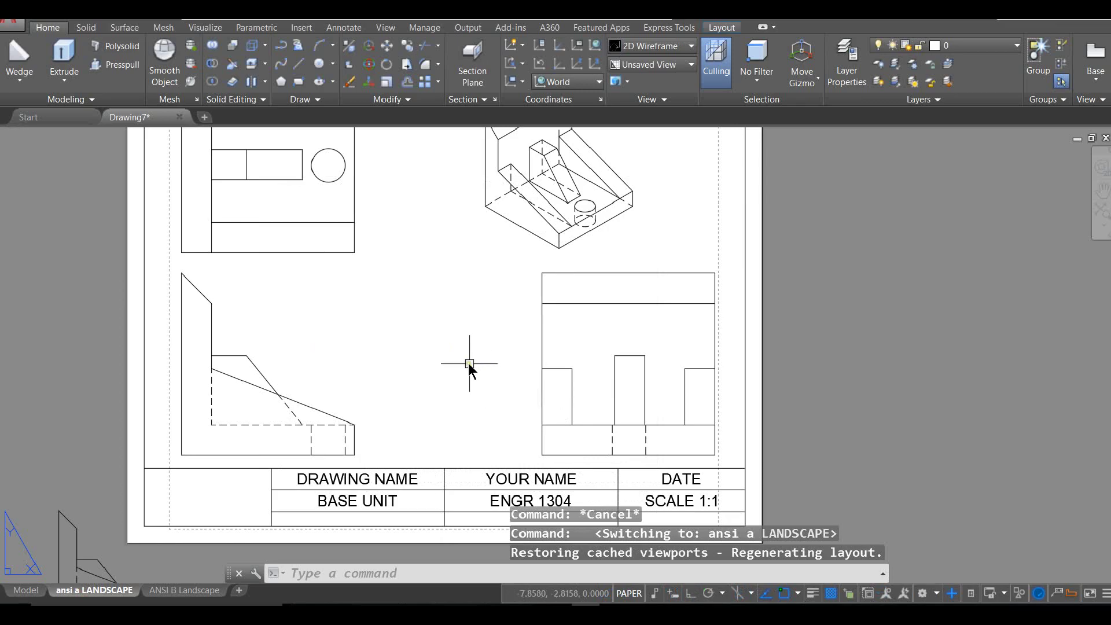
pyautogui.scroll(-2, 469, 364)
pyautogui.moveTo(744, 330); pyautogui.dragTo(817, 336, button='middle')
pyautogui.scroll(2, 817, 337)
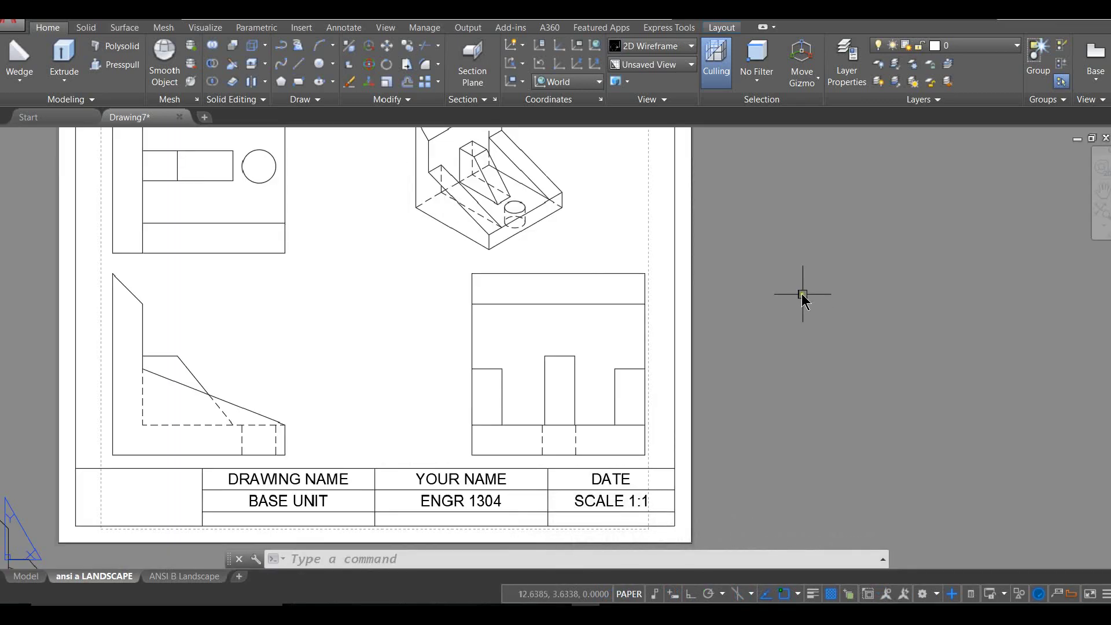
pyautogui.moveTo(799, 293); pyautogui.dragTo(896, 323, button='middle')
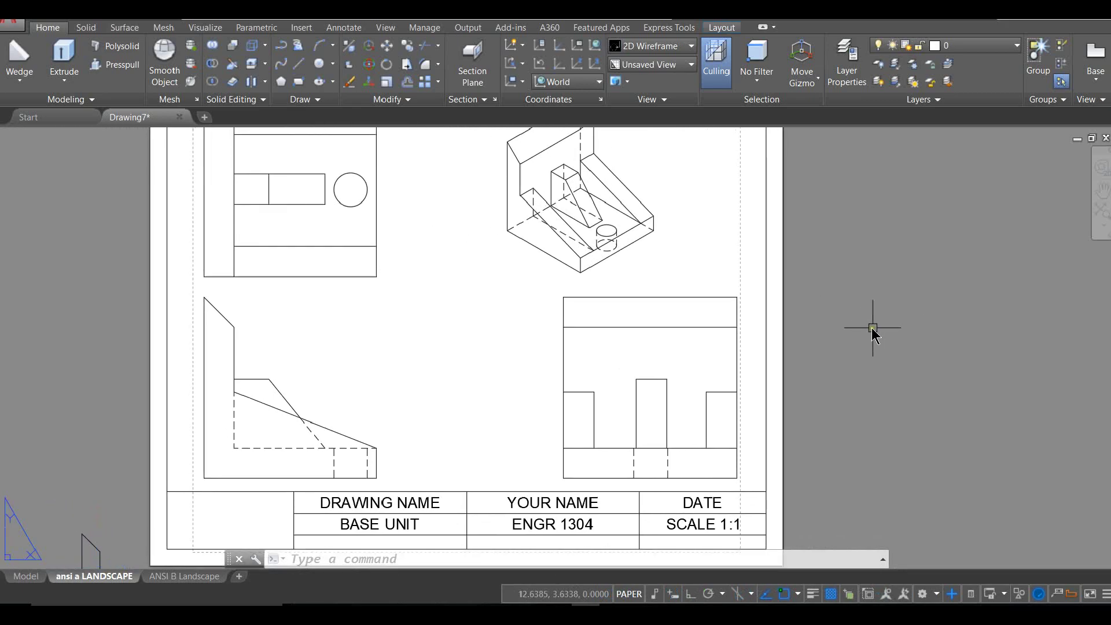
pyautogui.scroll(-2, 845, 320)
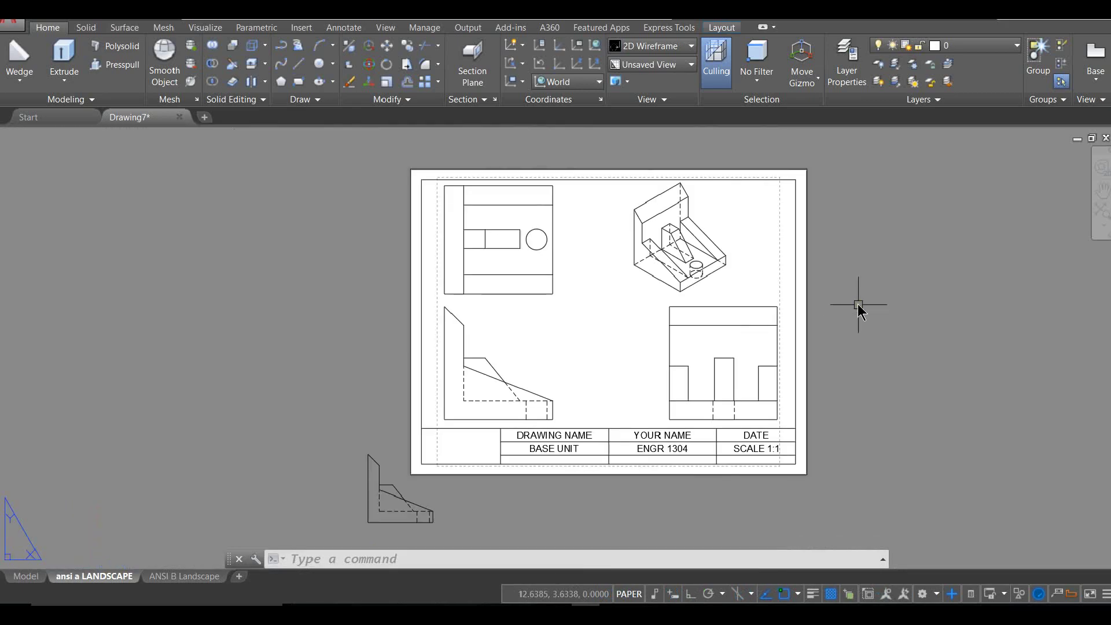